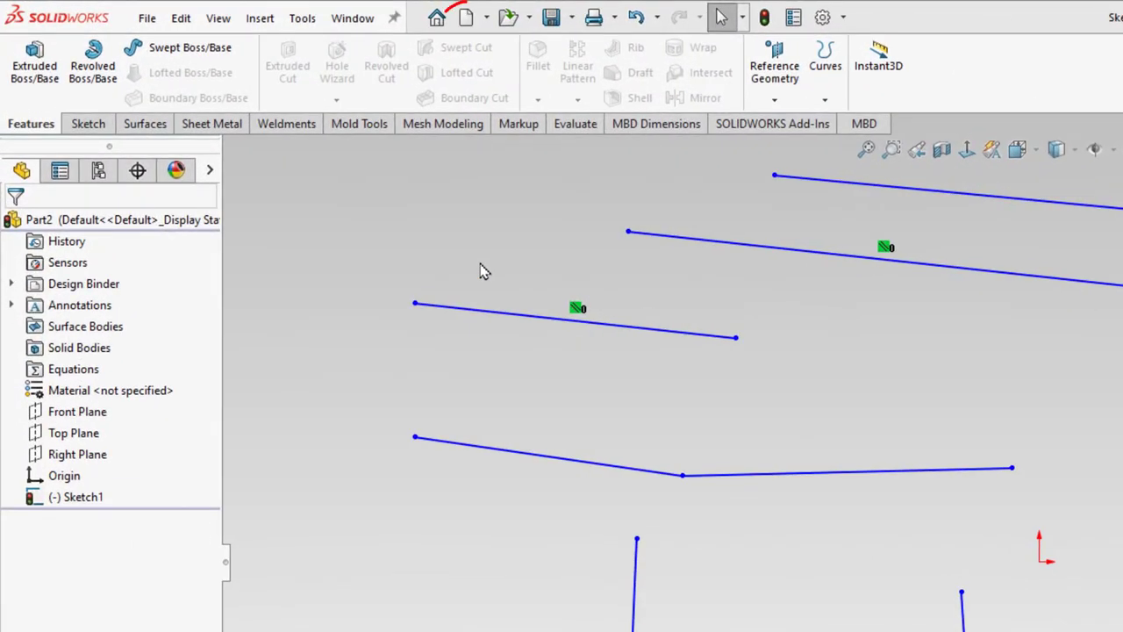
# Create a new blank part, Part4, and confirm it keeps IPS inch units
pyautogui.click(466, 19)
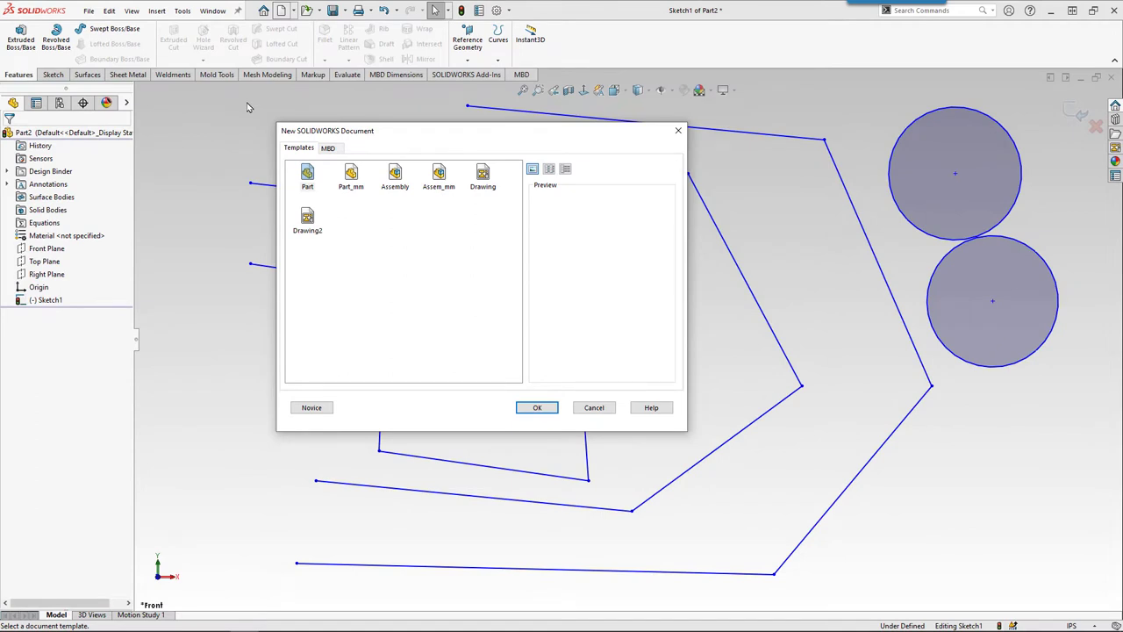
pyautogui.click(538, 408)
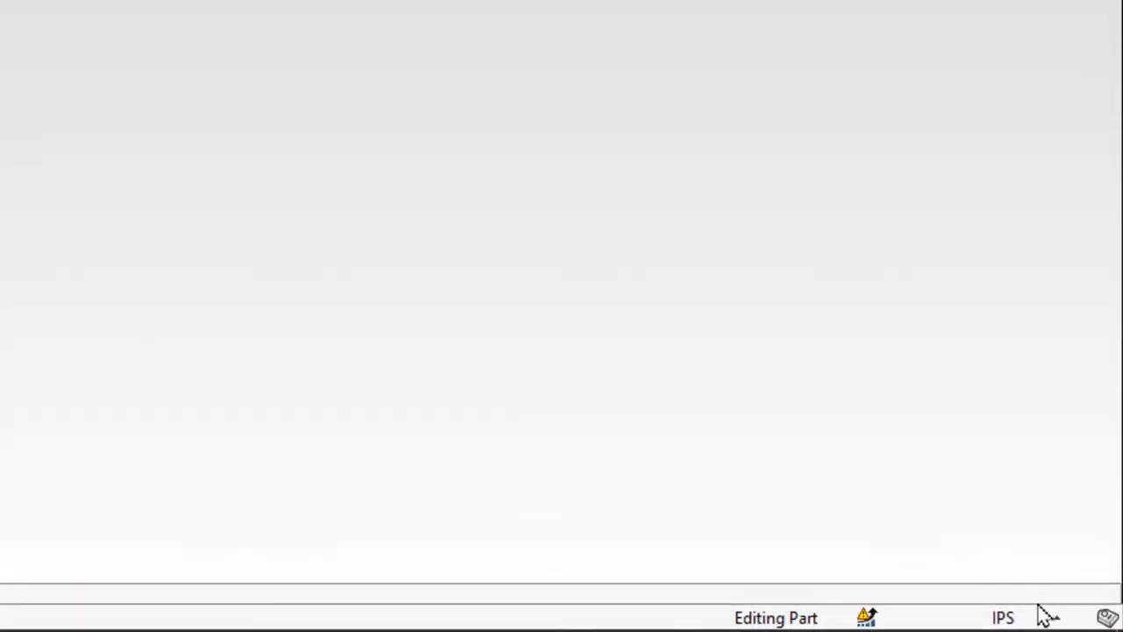
pyautogui.click(1045, 620)
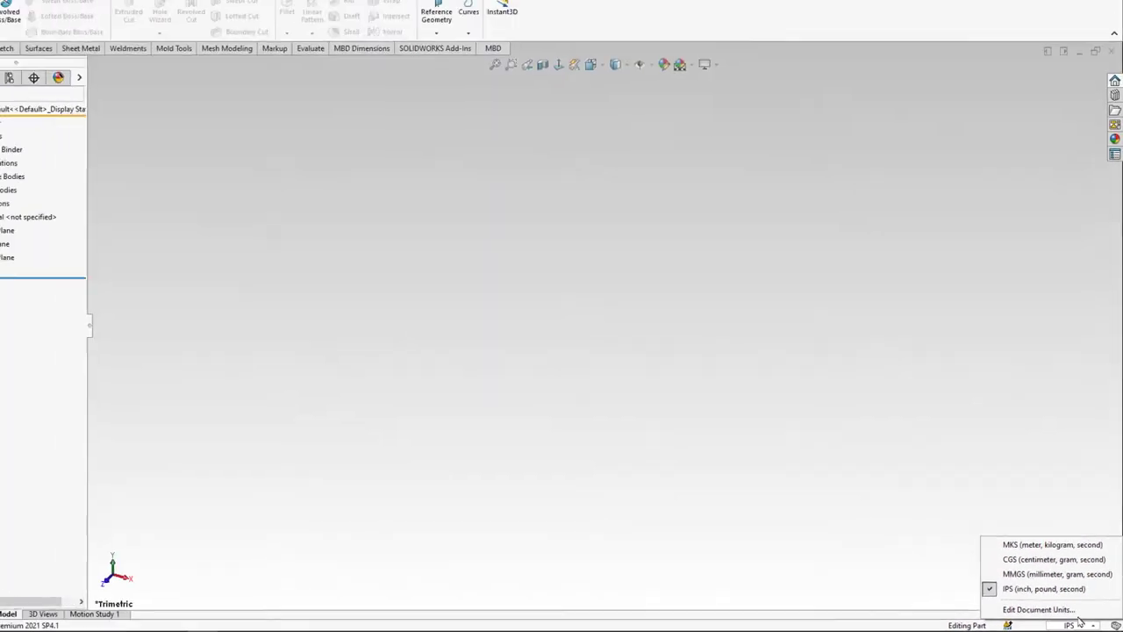
pyautogui.click(780, 446)
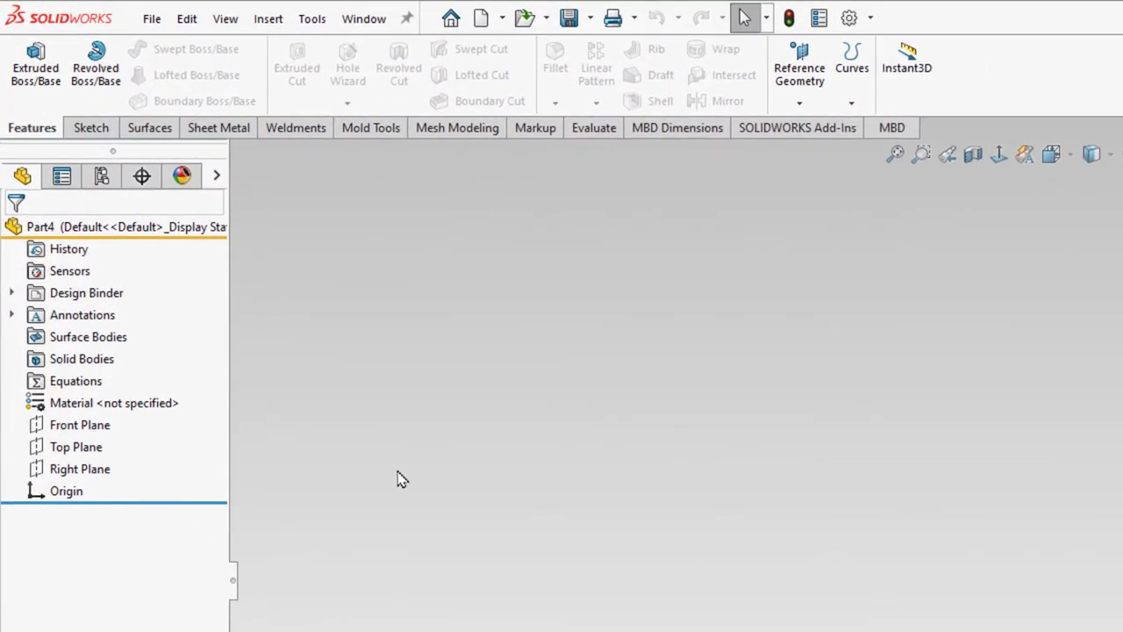
# Start Sketch1 on the Front Plane with the Line tool active
pyautogui.click(75, 429)
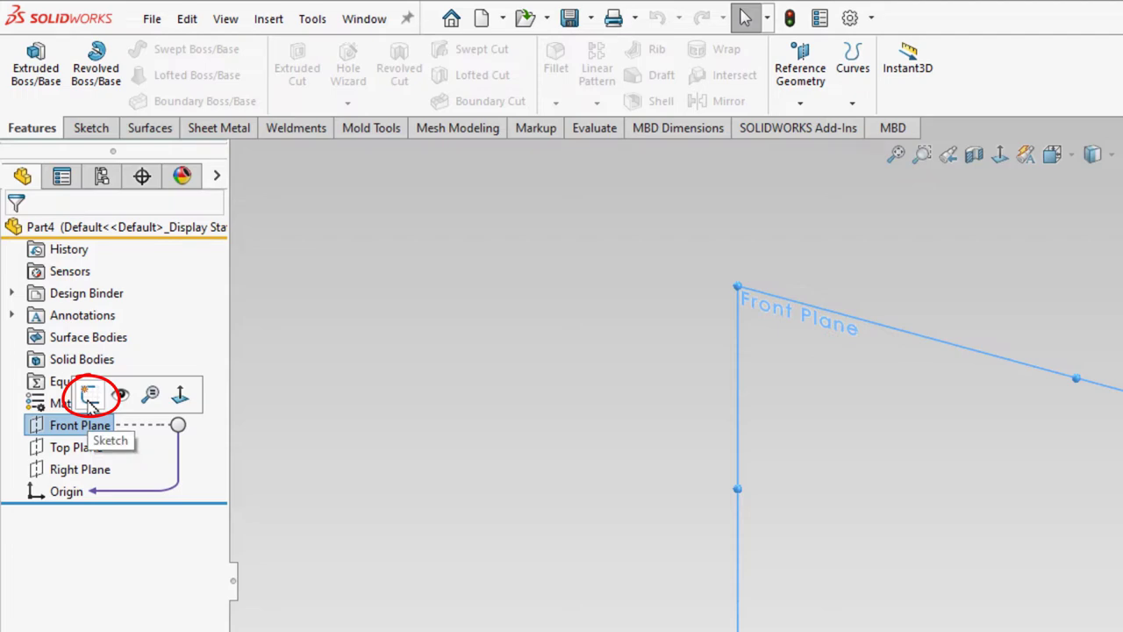
pyautogui.click(89, 397)
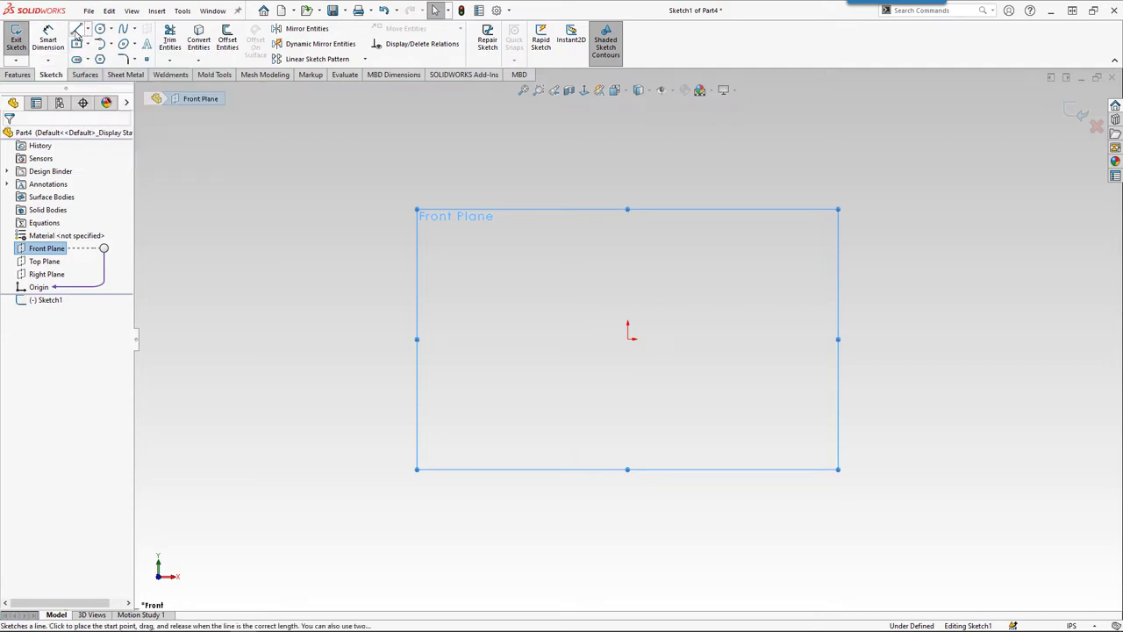
pyautogui.click(76, 32)
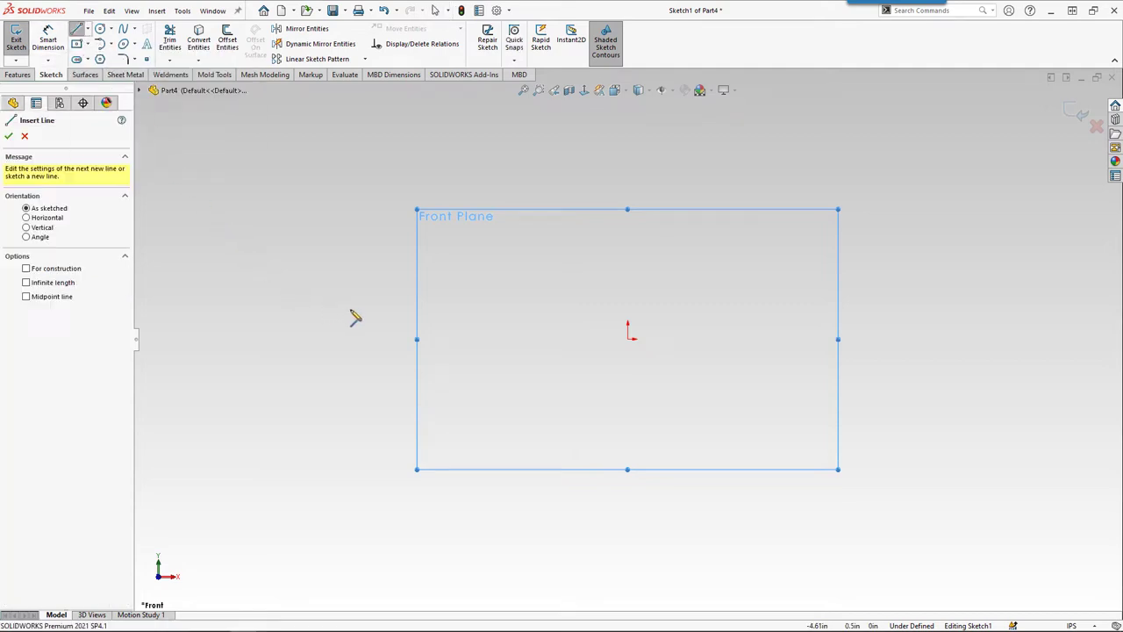
# Draw a horizontal line about 4.97 inches long just above the origin
pyautogui.click(462, 282)
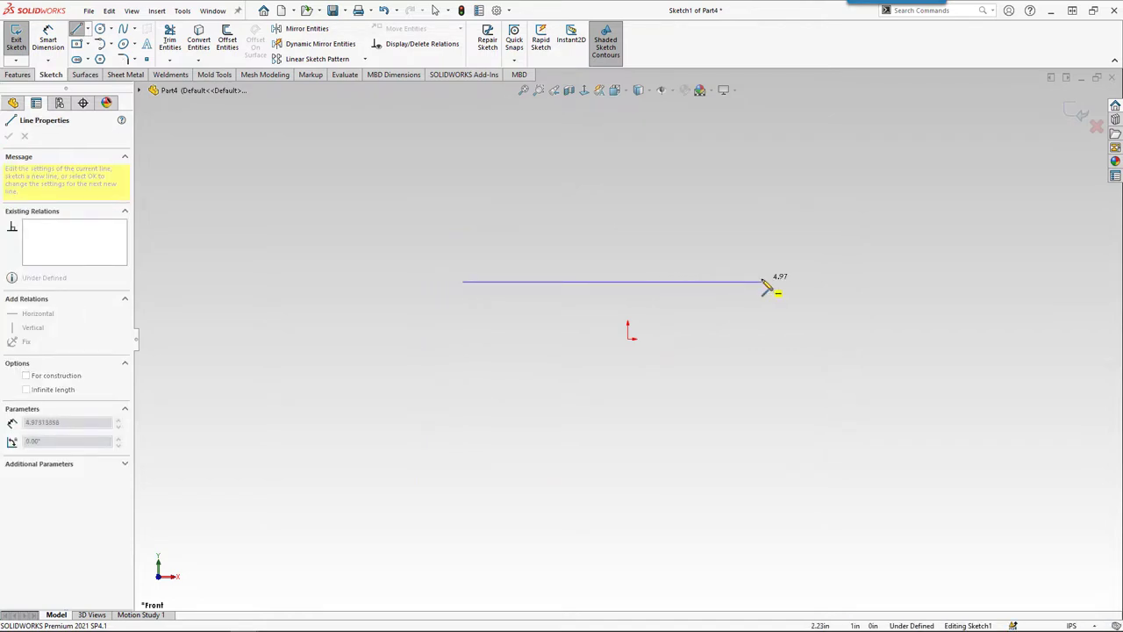
pyautogui.click(763, 281)
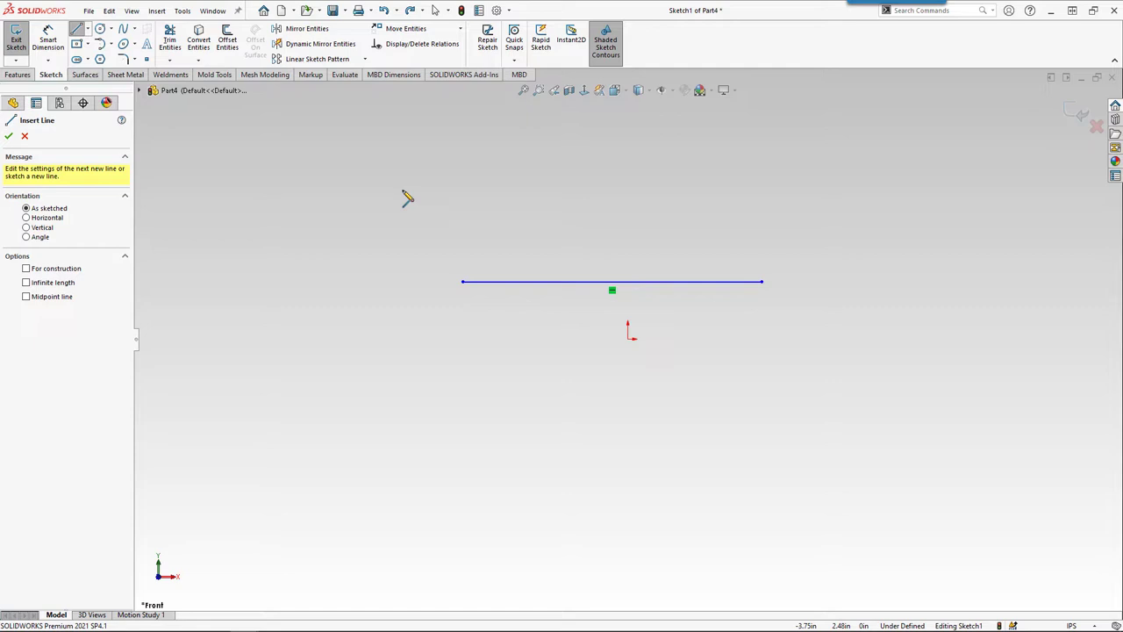
# Make the origin the horizontal line's midpoint, then drag an endpoint to verify symmetry
pyautogui.press('Escape')
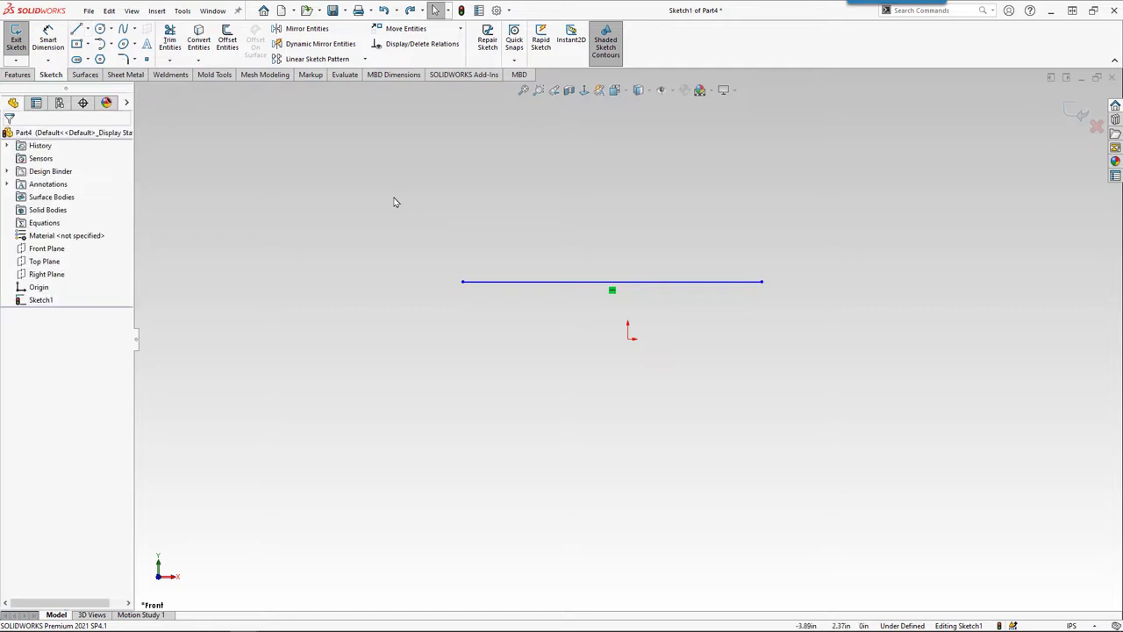
pyautogui.click(506, 285)
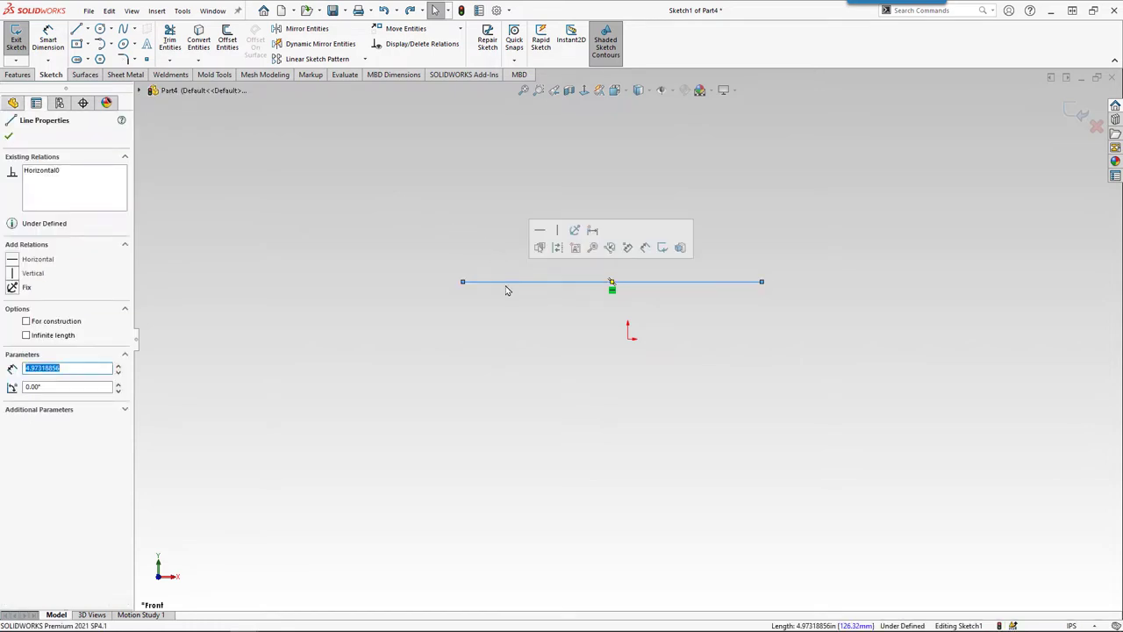
pyautogui.press('ctrl')
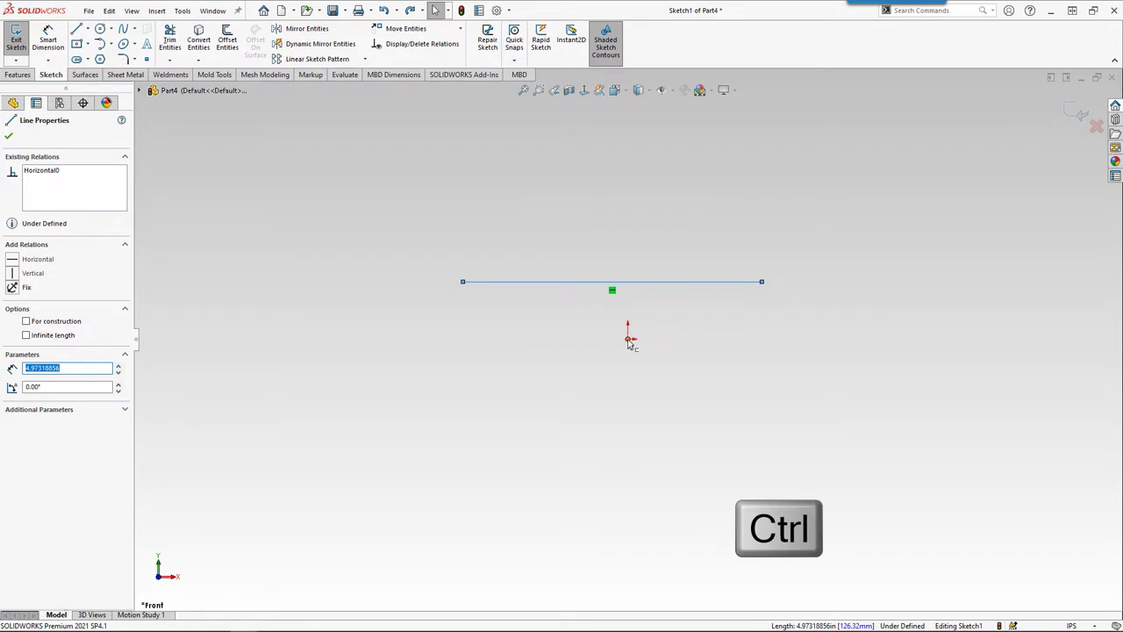
pyautogui.keyDown('ctrl'); pyautogui.click(629, 338); pyautogui.keyUp('ctrl')
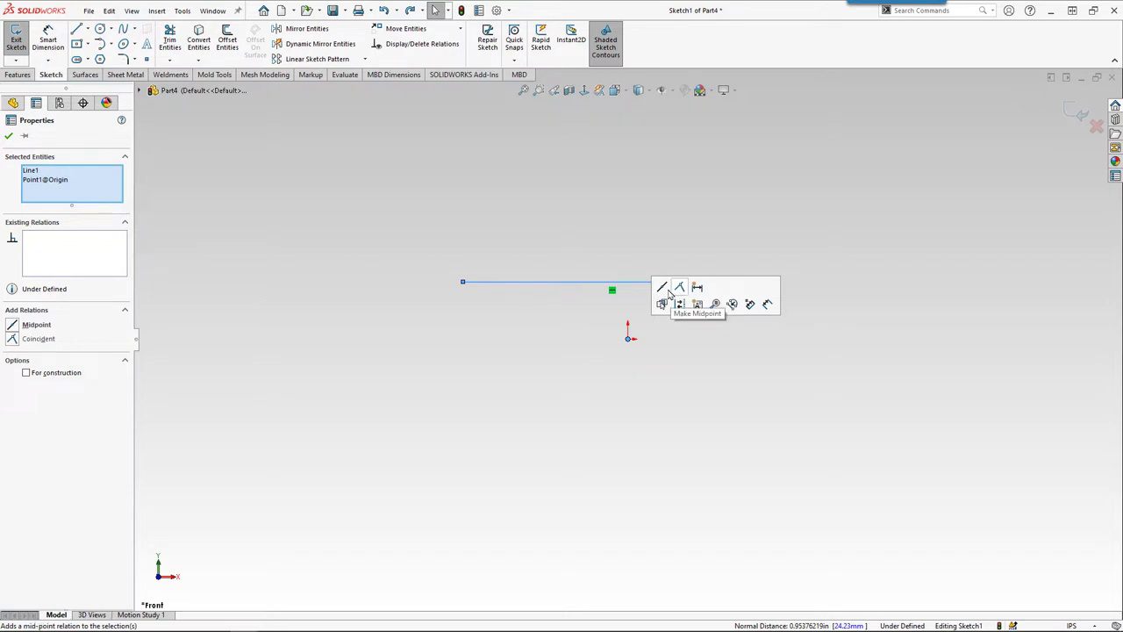
pyautogui.click(664, 290)
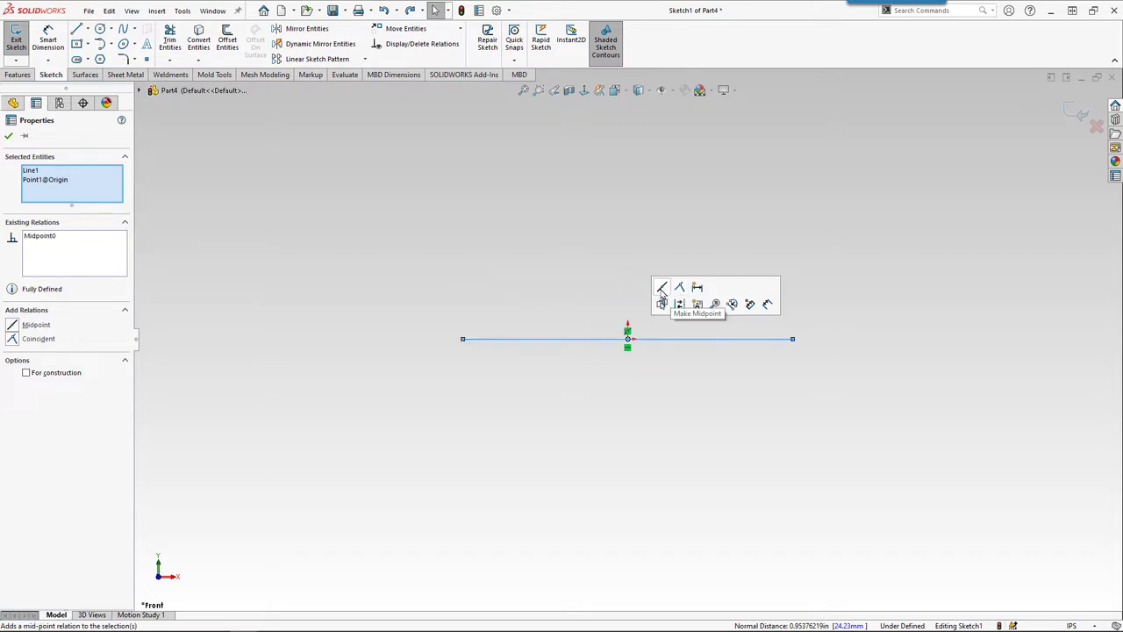
pyautogui.click(592, 287)
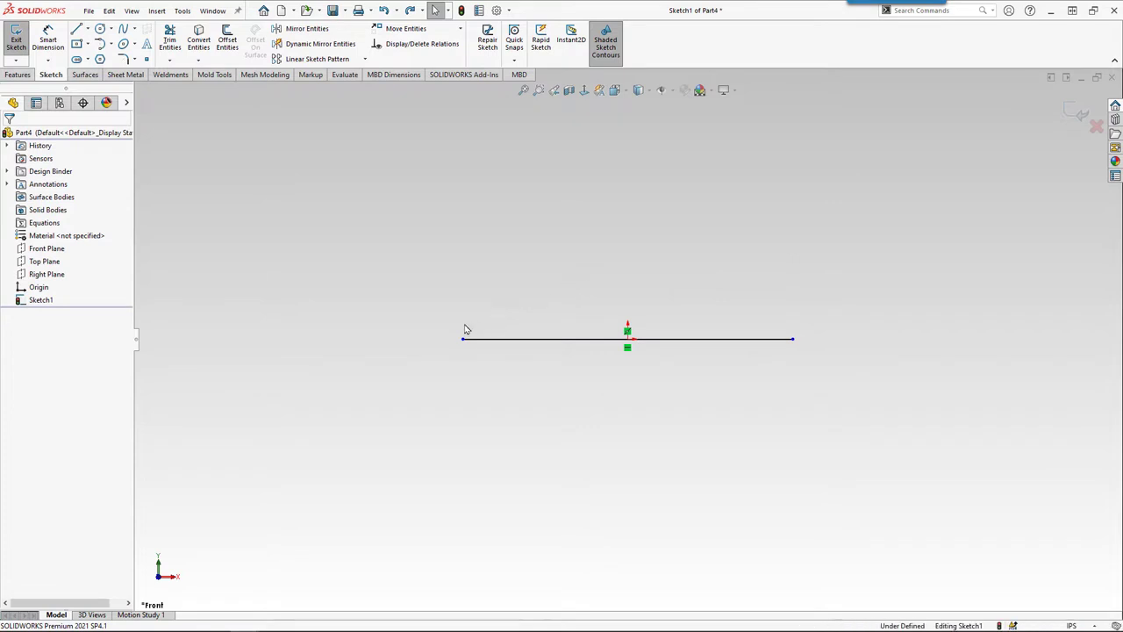
pyautogui.moveTo(464, 340)
pyautogui.mouseDown()
pyautogui.moveTo(374, 346)
pyautogui.moveTo(464, 351)
pyautogui.mouseUp()
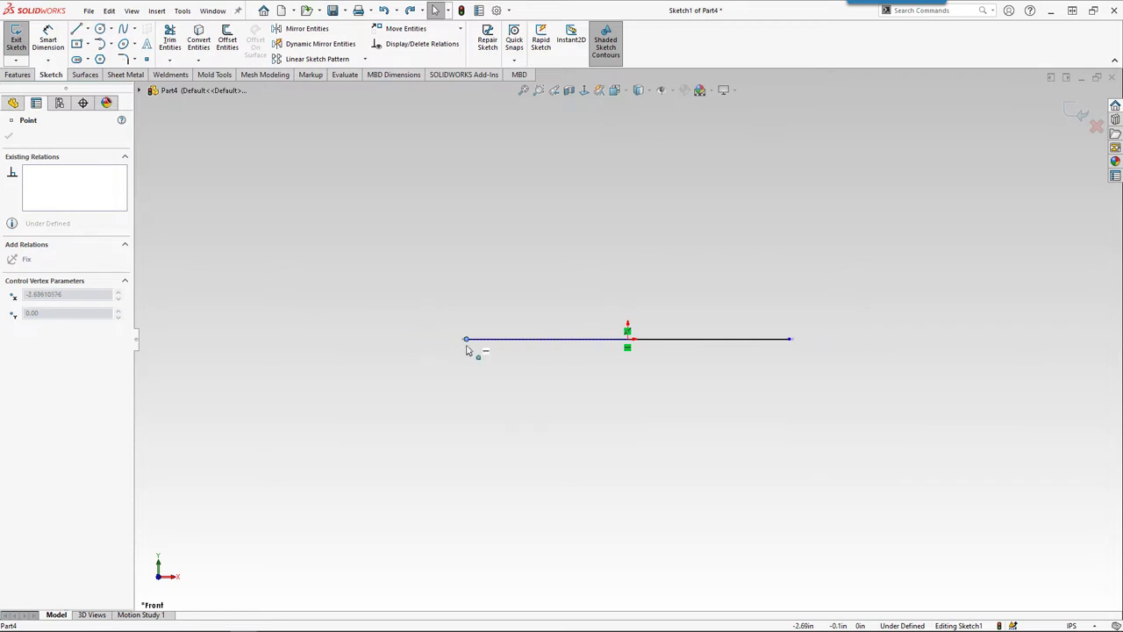
pyautogui.click(456, 292)
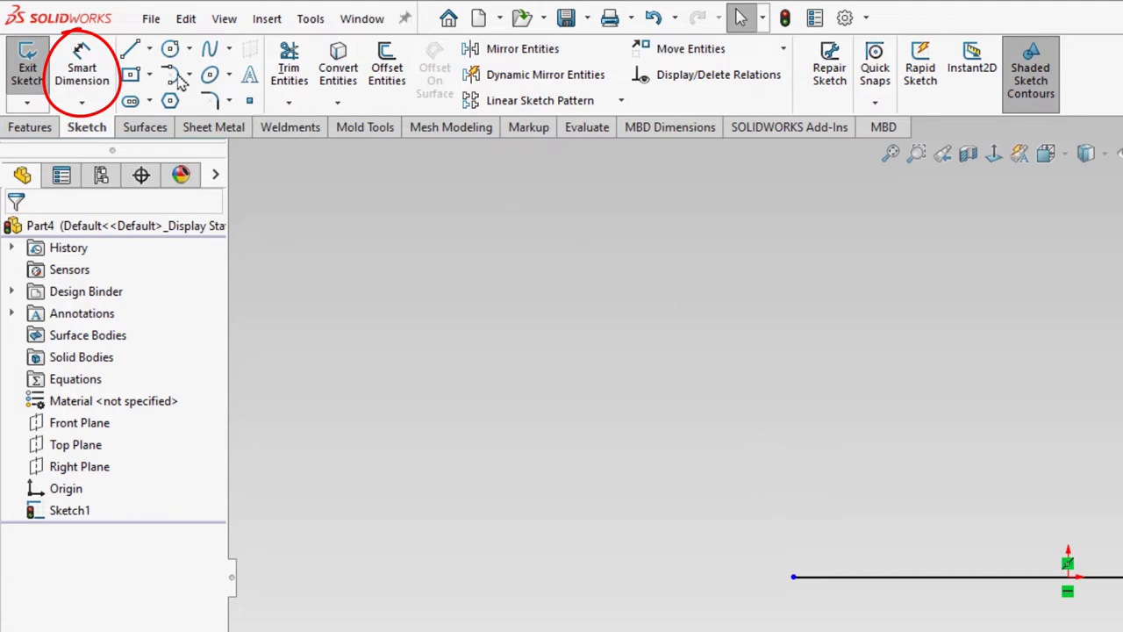
# Dimension the horizontal line to 2.50 inches, fully defining Sketch1
pyautogui.click(87, 76)
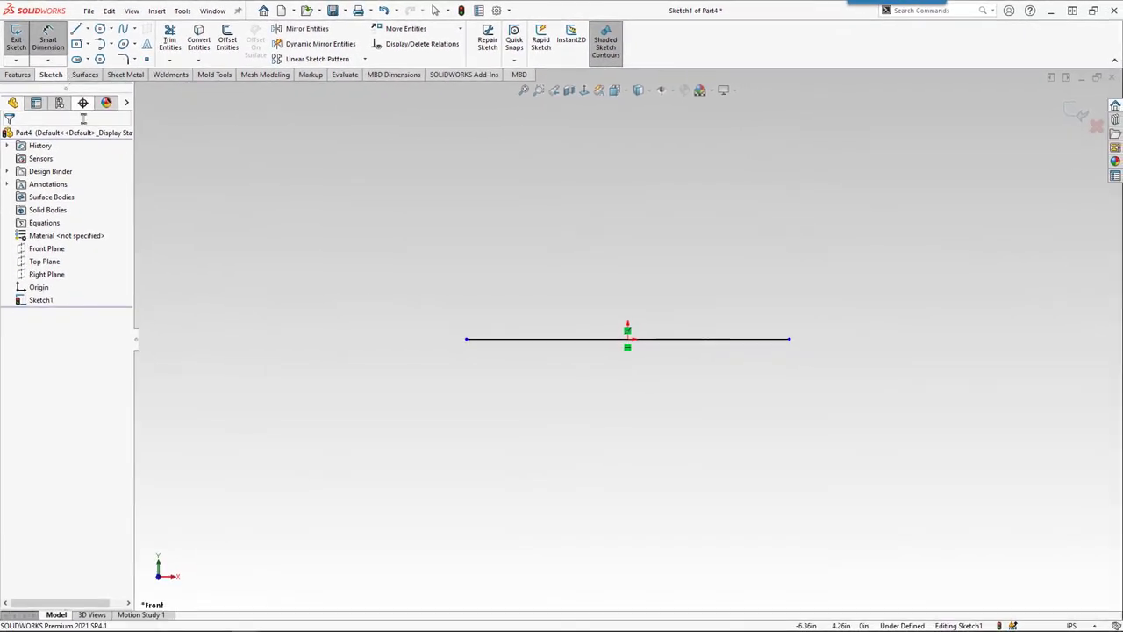
pyautogui.click(559, 341)
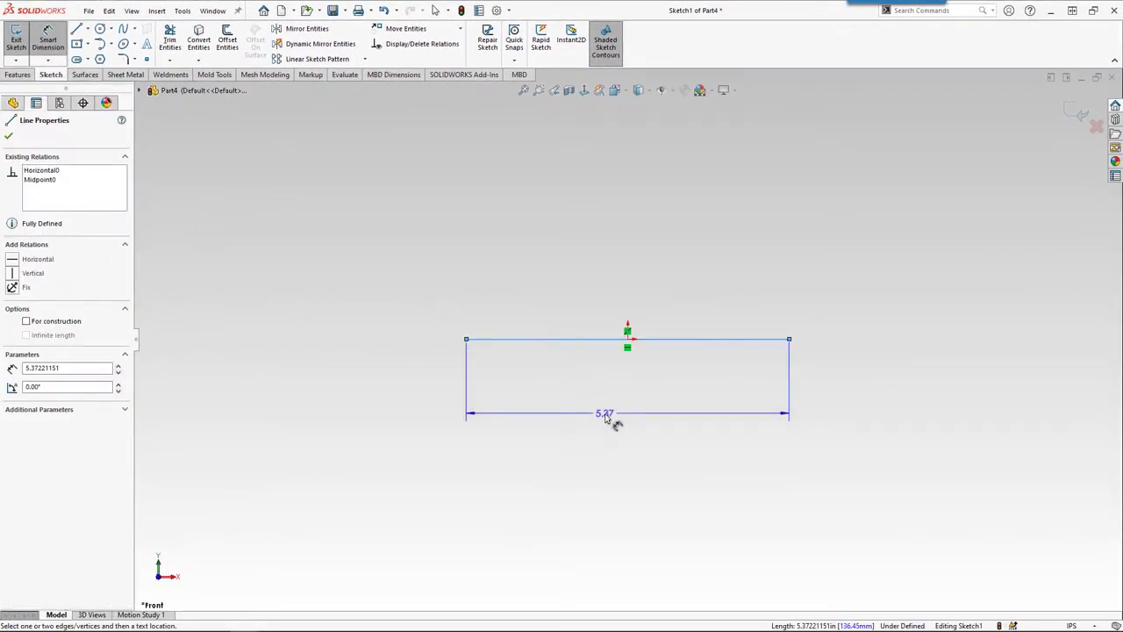
pyautogui.click(606, 418)
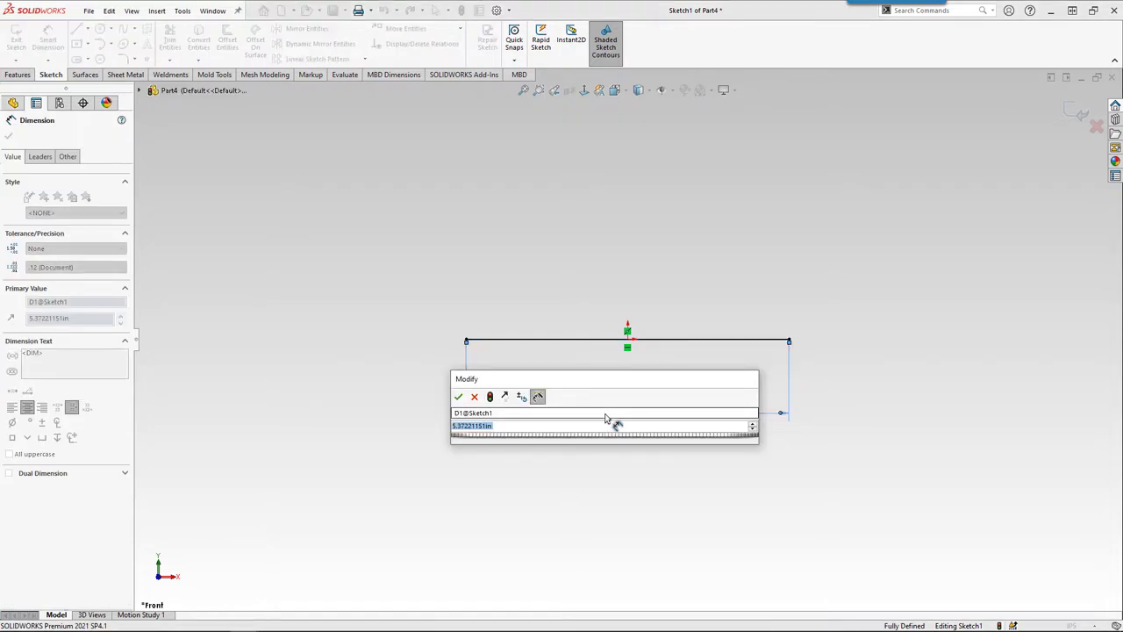
pyautogui.write('2.5')
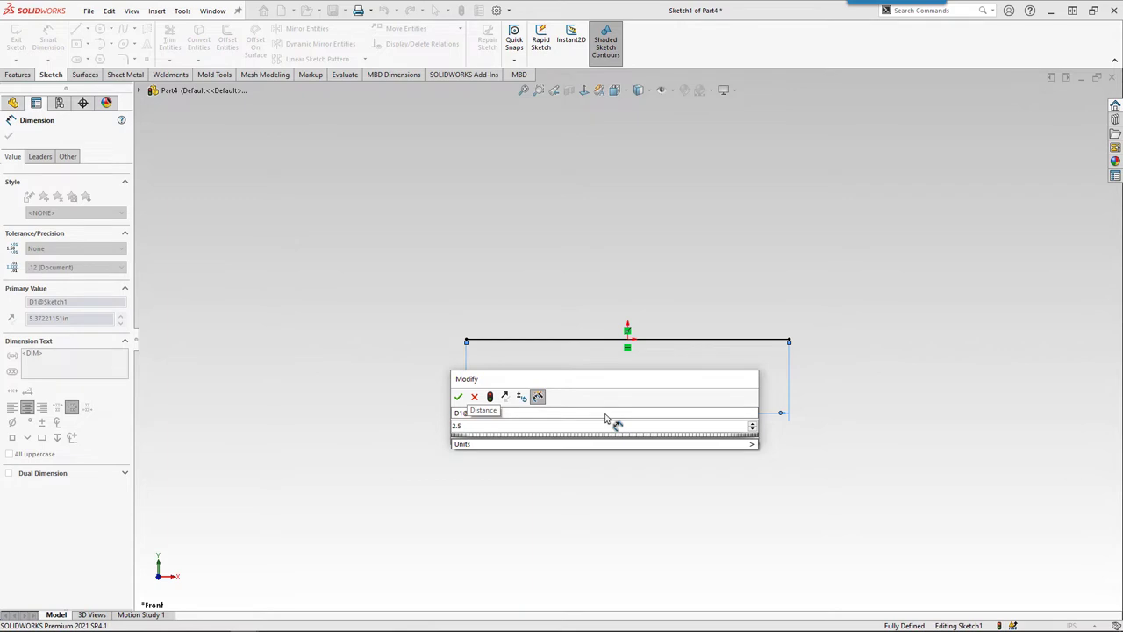
pyautogui.press('Return')
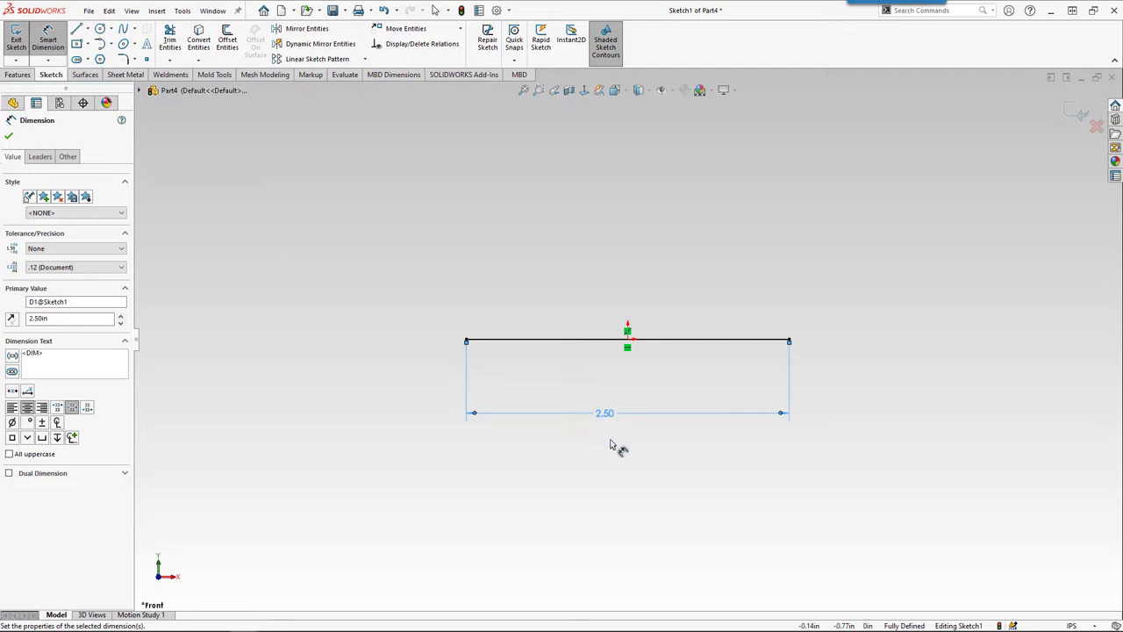
pyautogui.click(612, 445)
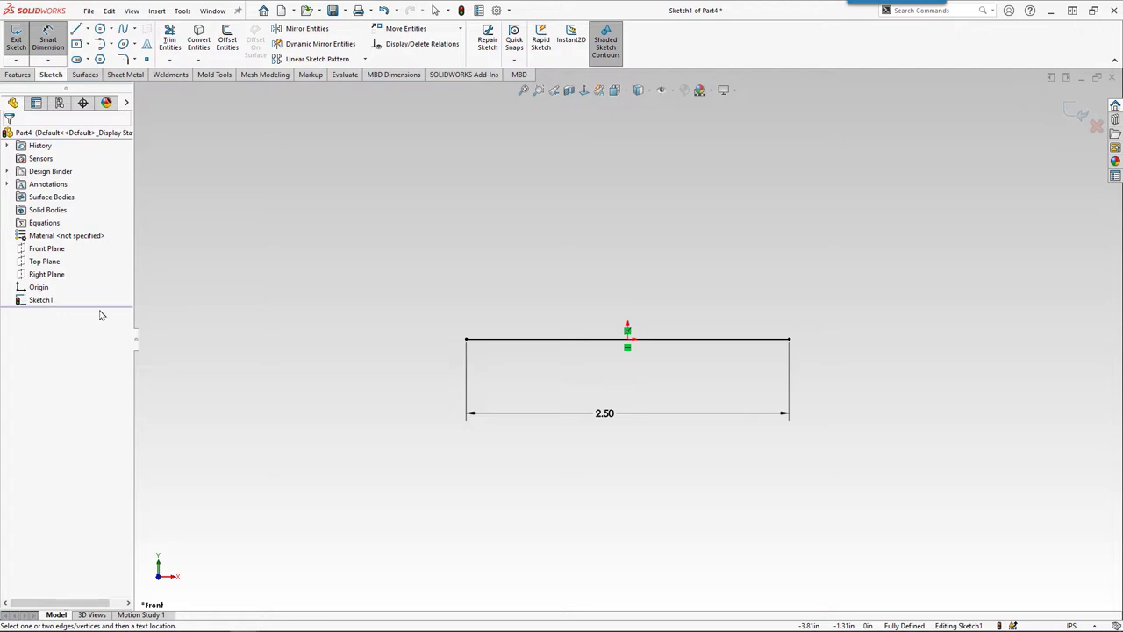
# Draw a line angled about 49° up and right from the horizontal line's right end
pyautogui.click(77, 31)
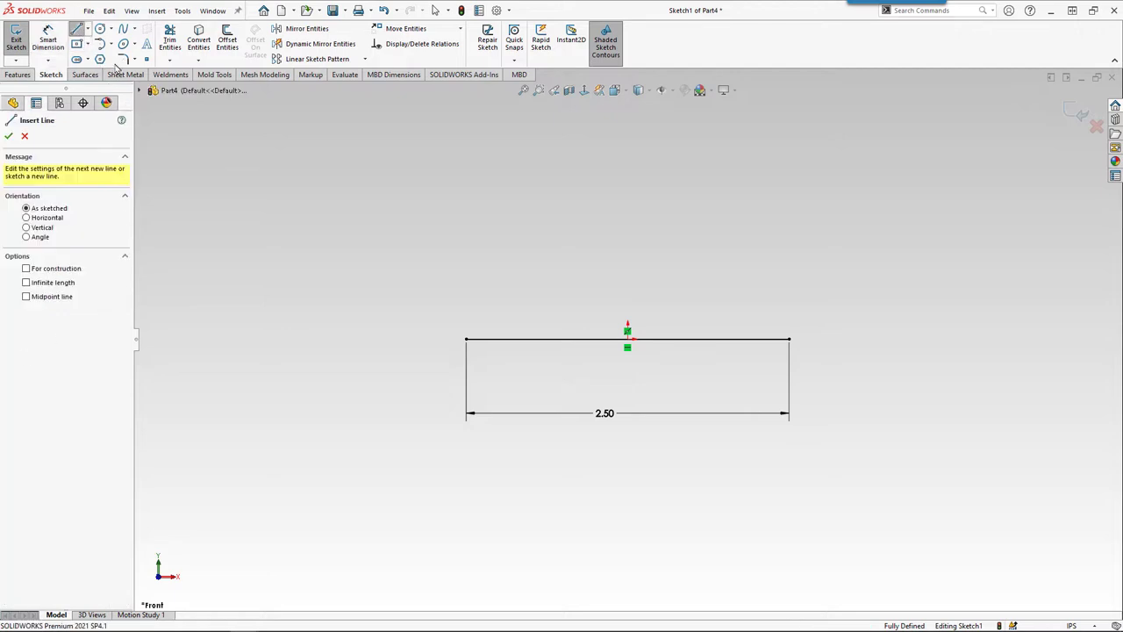
pyautogui.click(790, 340)
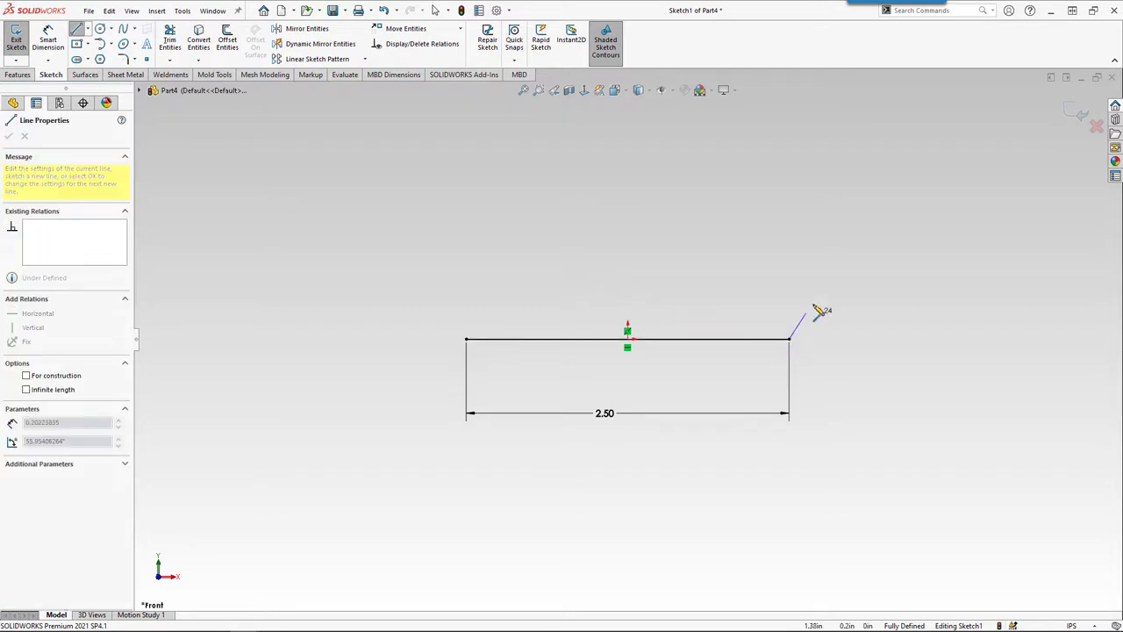
pyautogui.click(860, 257)
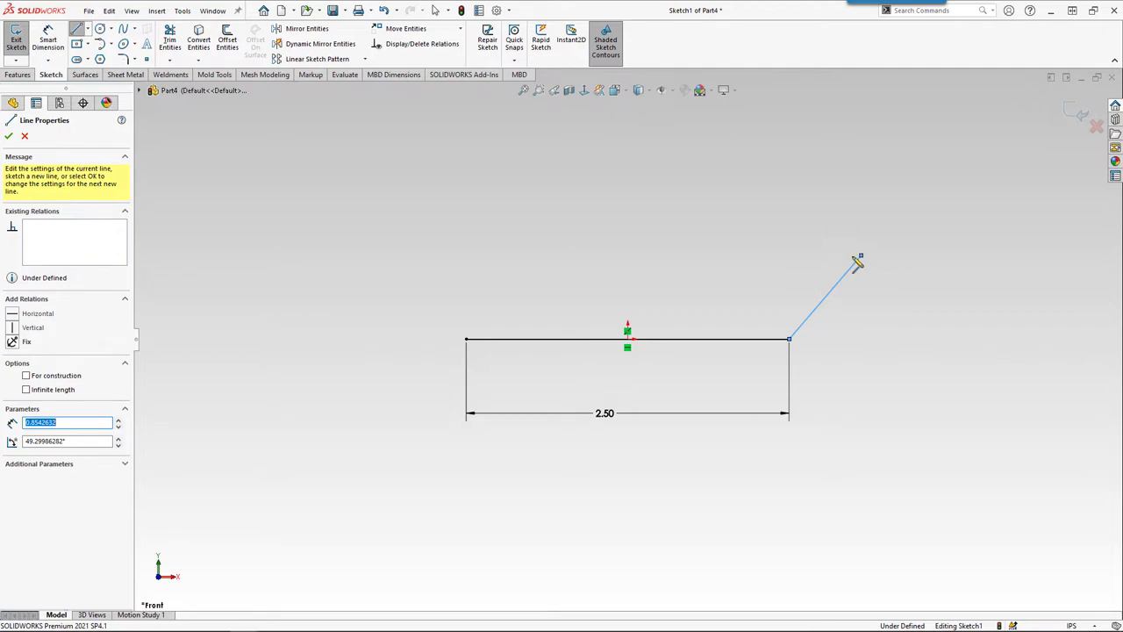
pyautogui.click(861, 257)
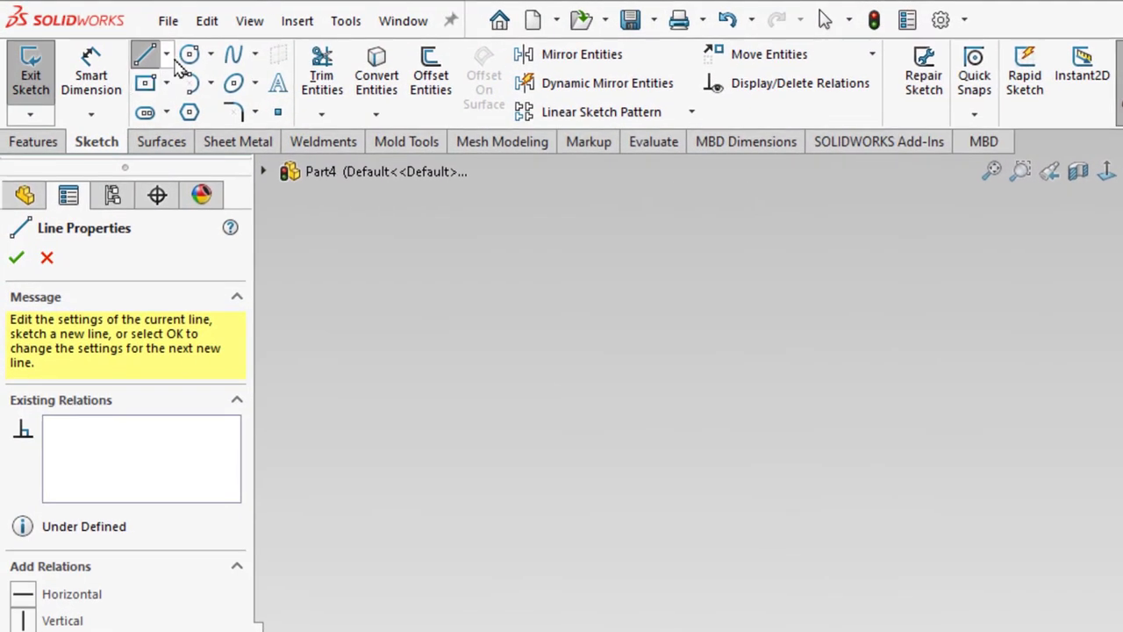
# Draw a vertical construction centerline upward from the origin to serve as the mirror line
pyautogui.click(167, 54)
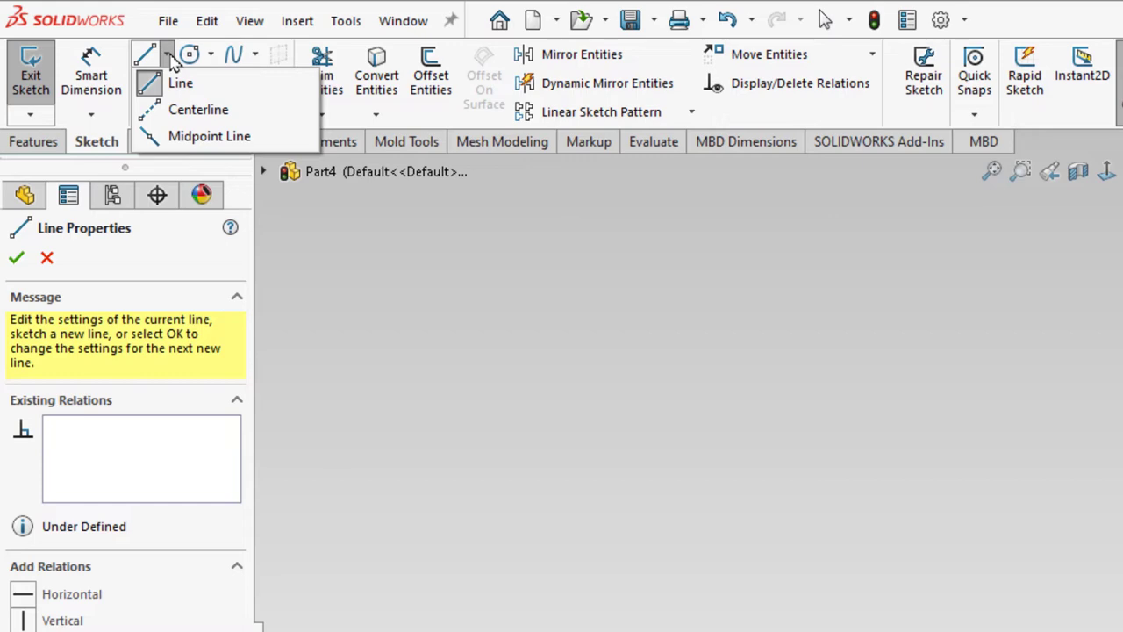
pyautogui.click(185, 110)
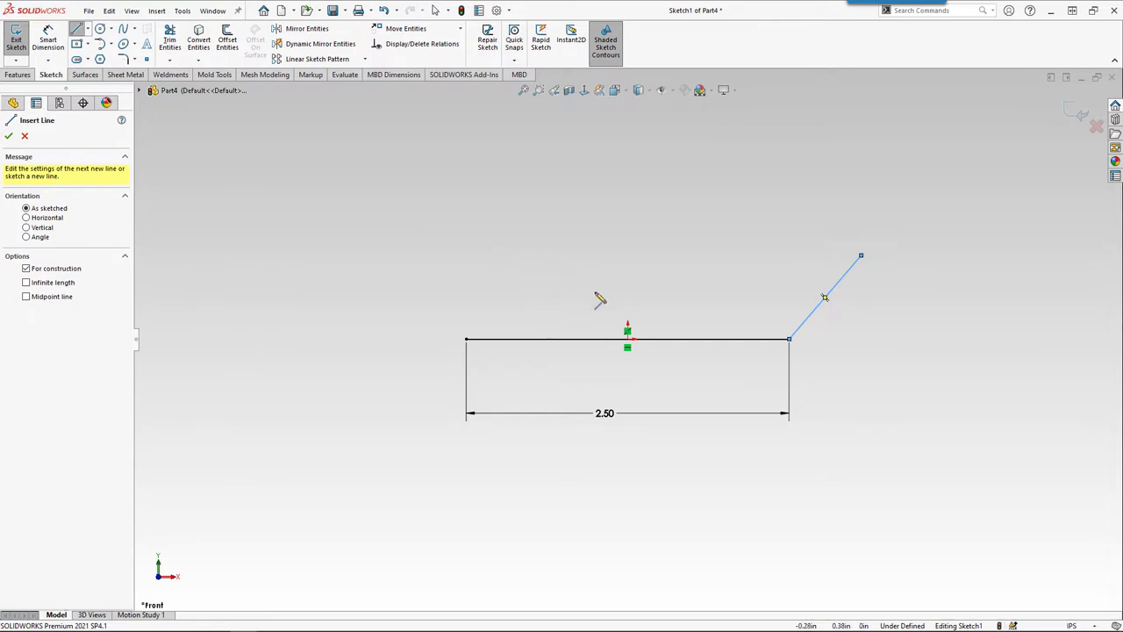
pyautogui.click(628, 338)
pyautogui.moveTo(629, 341); pyautogui.dragTo(628, 214)
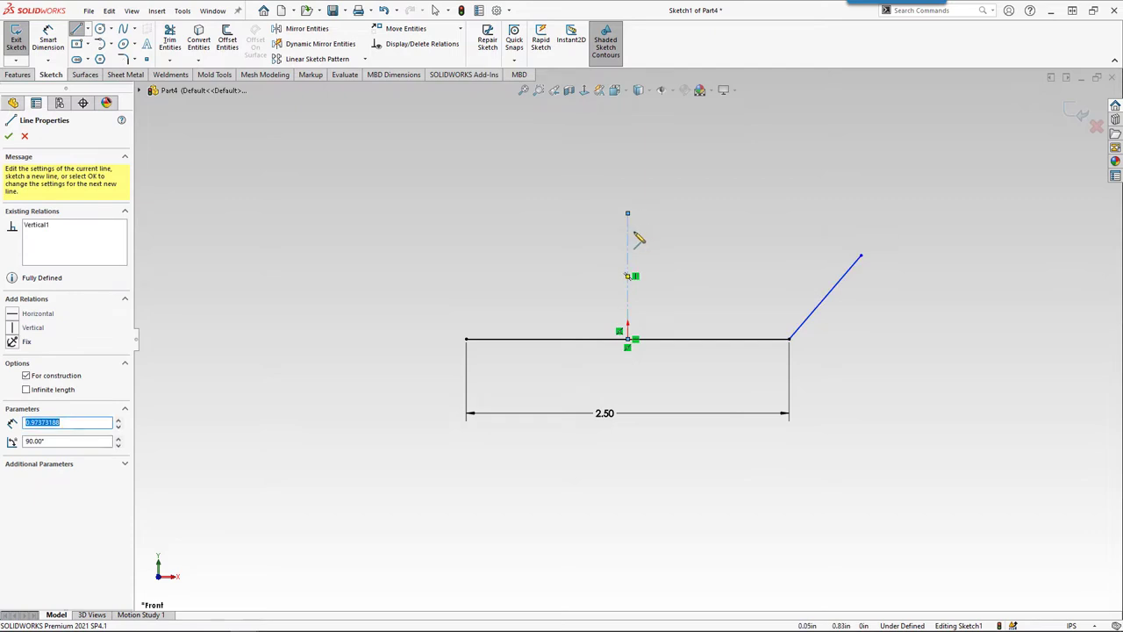
pyautogui.press('Escape')
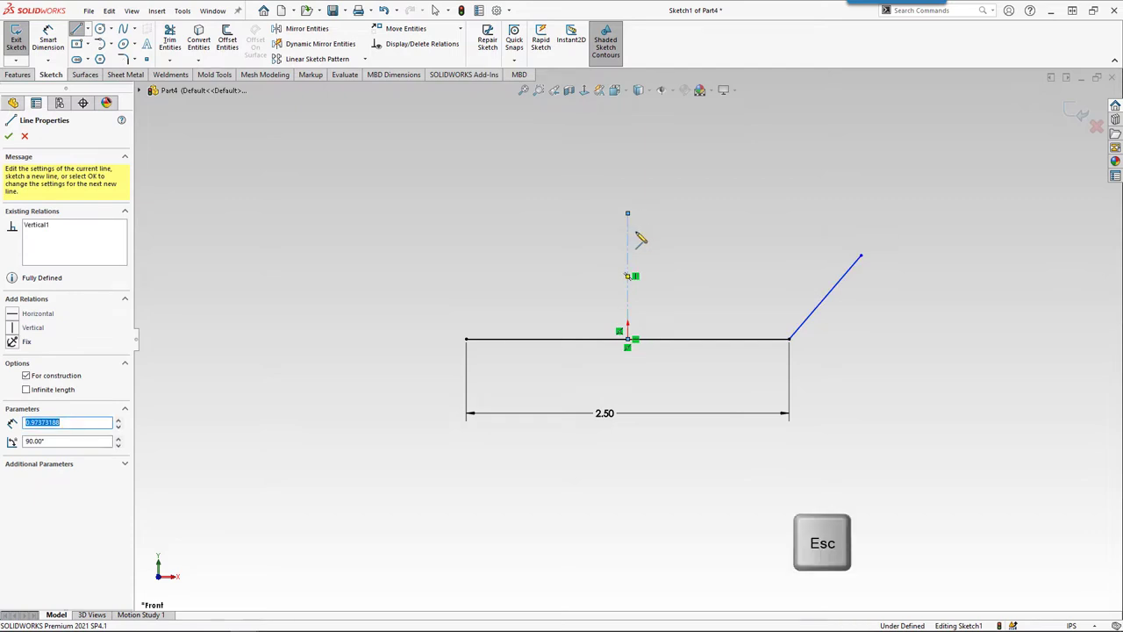
pyautogui.press('Escape')
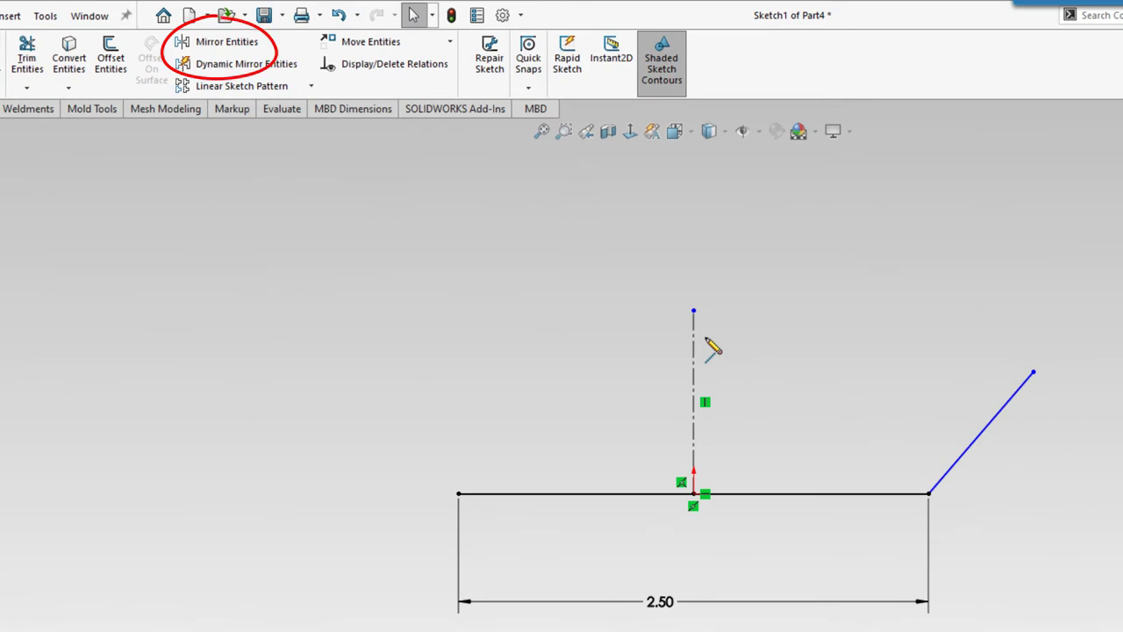
# Mirror the right angled line about the vertical centerline onto the base line's left end
pyautogui.click(235, 50)
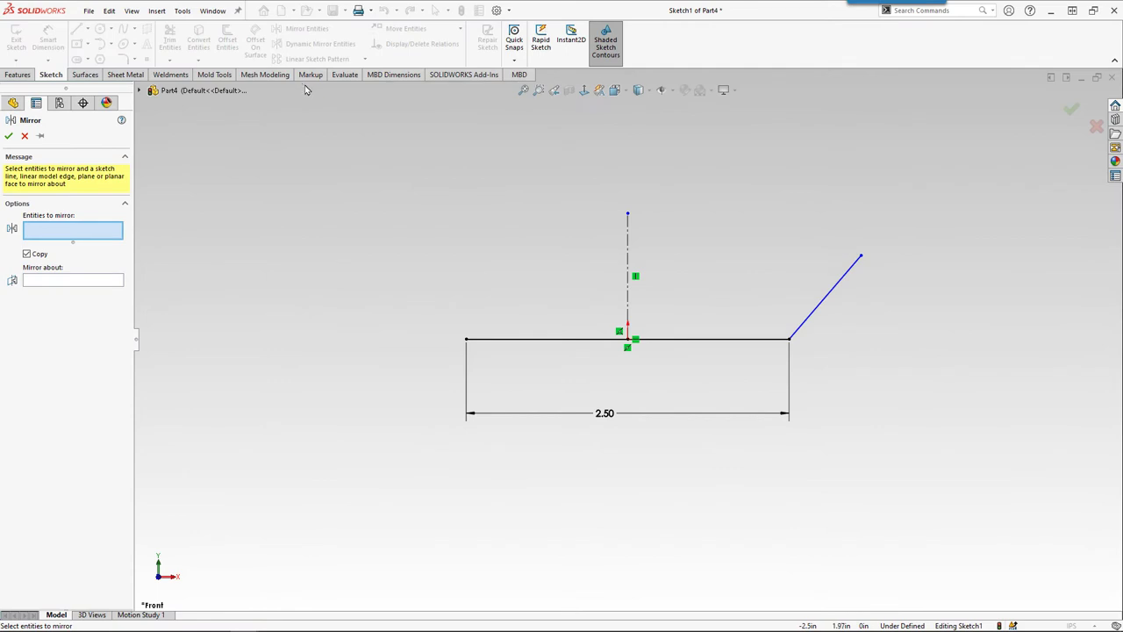
pyautogui.click(850, 275)
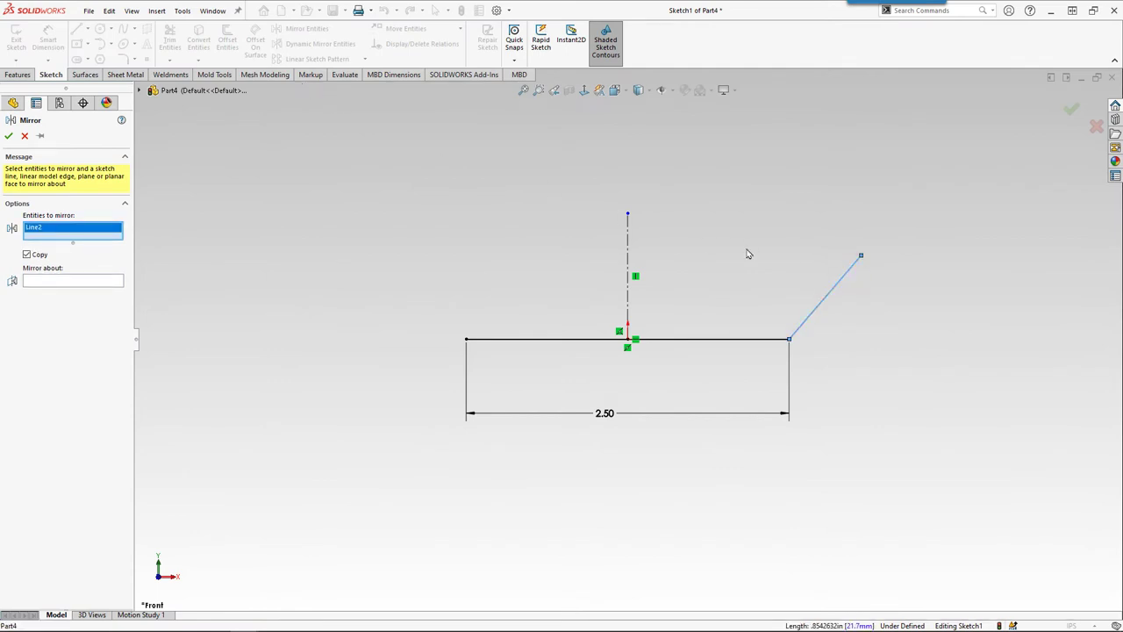
pyautogui.click(80, 282)
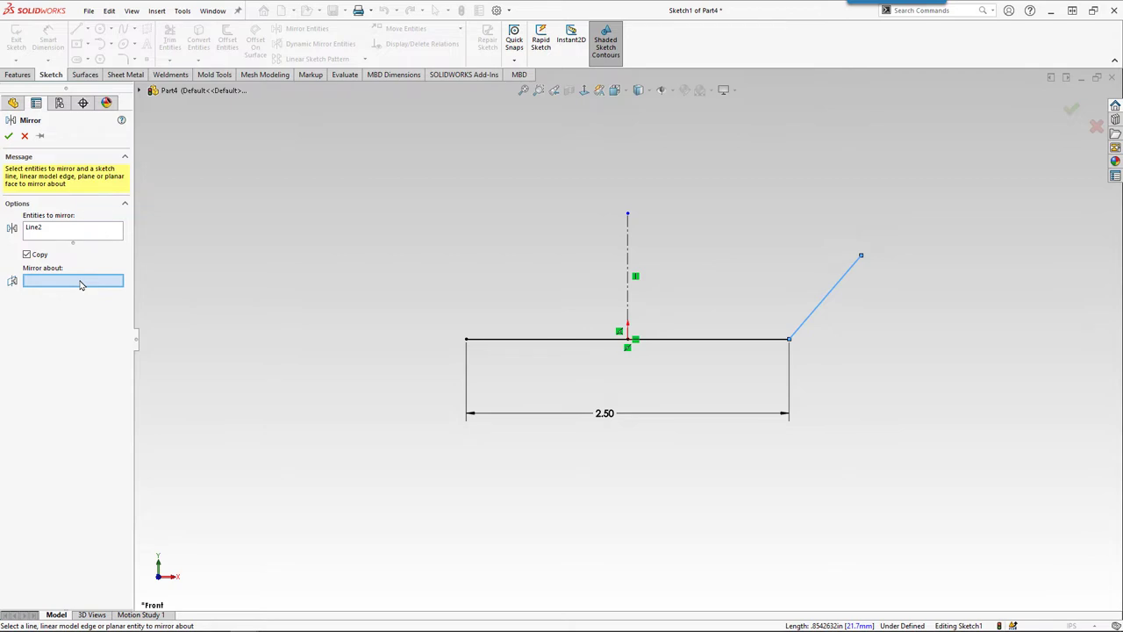
pyautogui.click(628, 239)
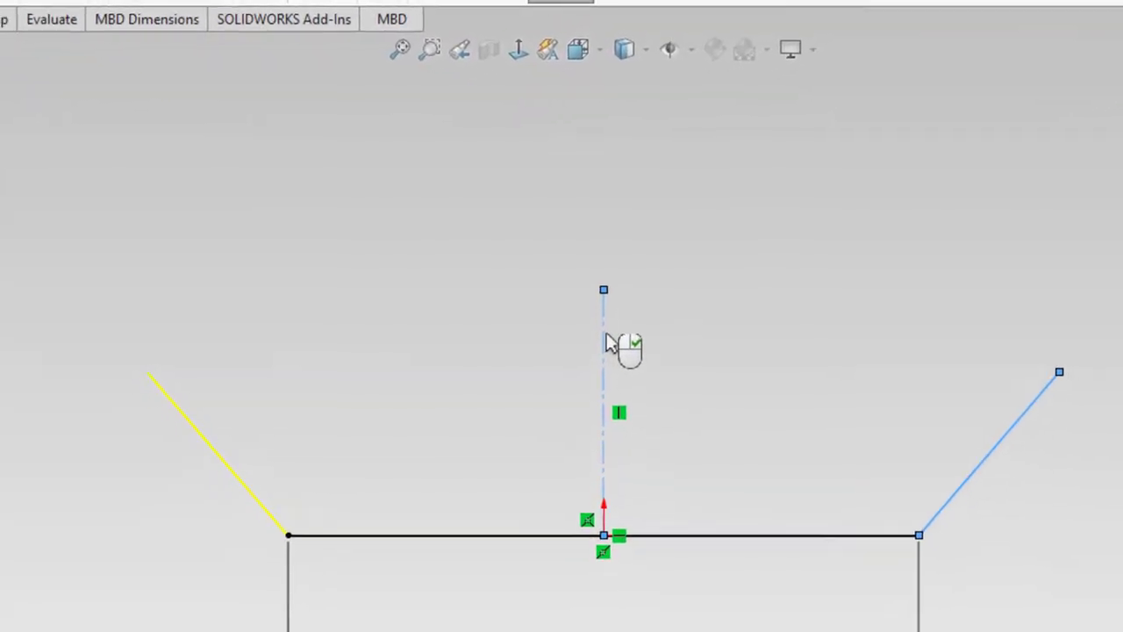
pyautogui.rightClick(610, 346)
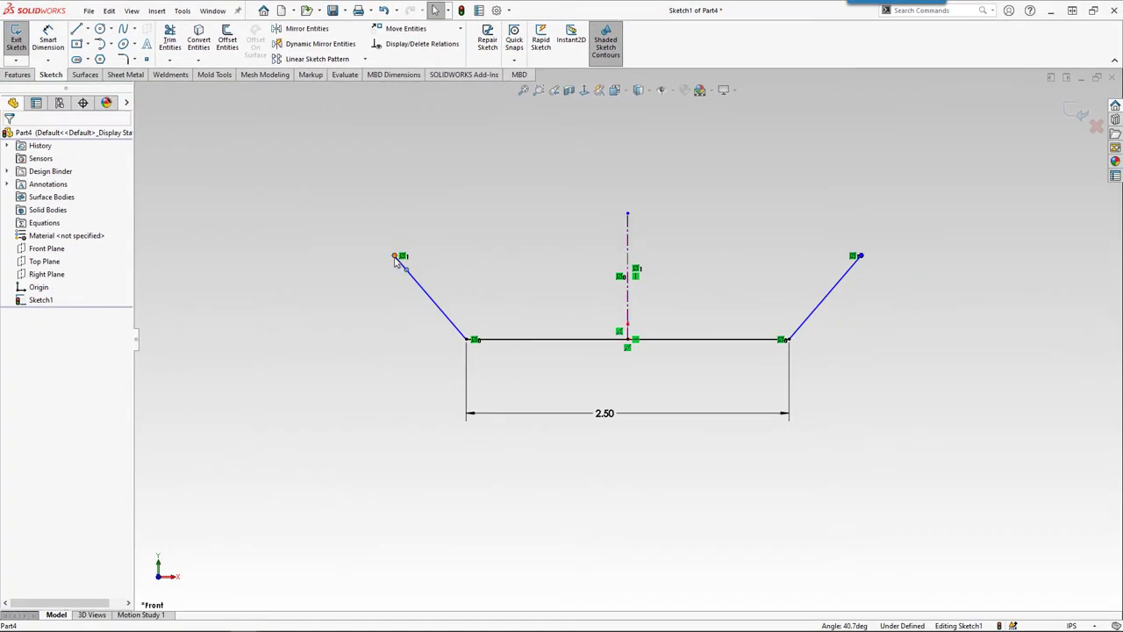
# Spread the angled tips outward and dimension their overall width to 4.00 inches
pyautogui.moveTo(395, 260); pyautogui.dragTo(380, 261)
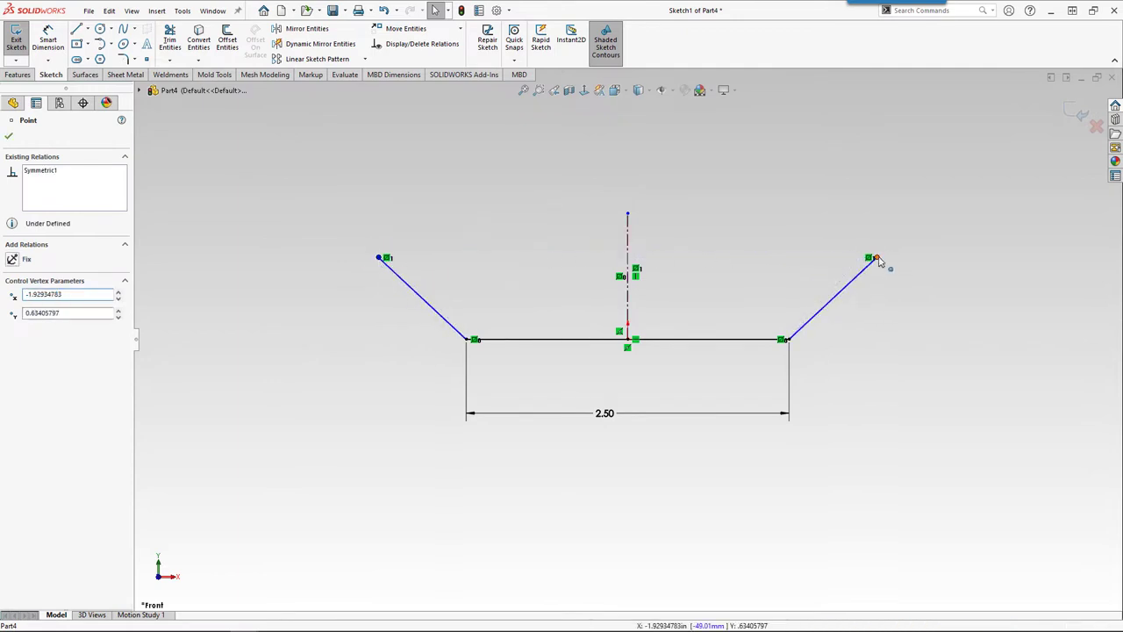
pyautogui.moveTo(876, 258)
pyautogui.mouseDown()
pyautogui.moveTo(946, 285)
pyautogui.moveTo(915, 266)
pyautogui.mouseUp()
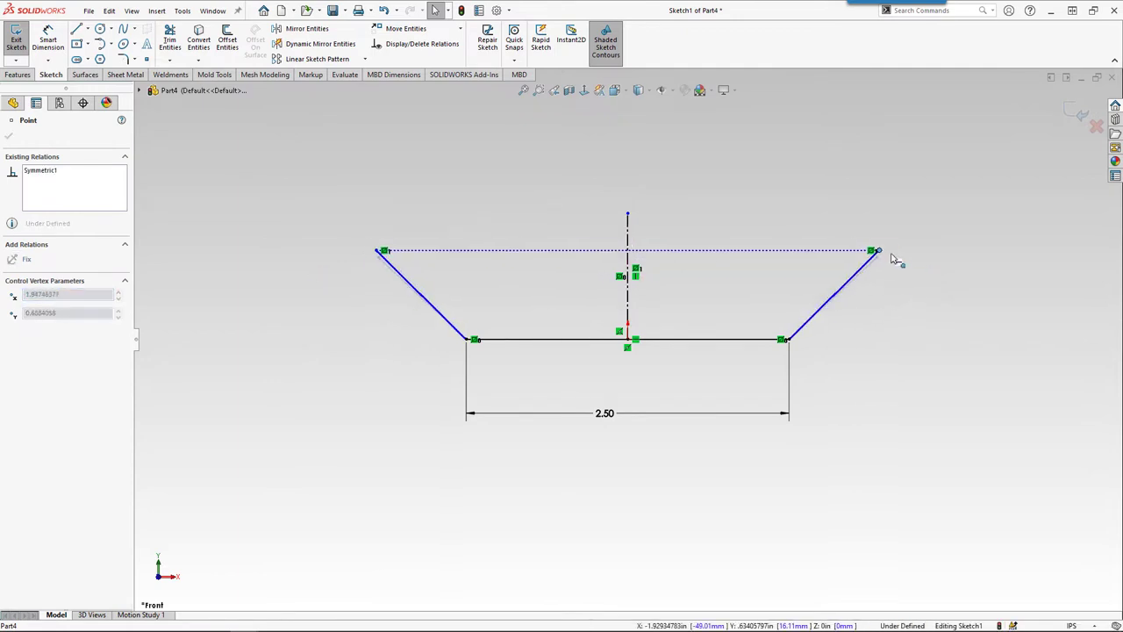
pyautogui.click(922, 292)
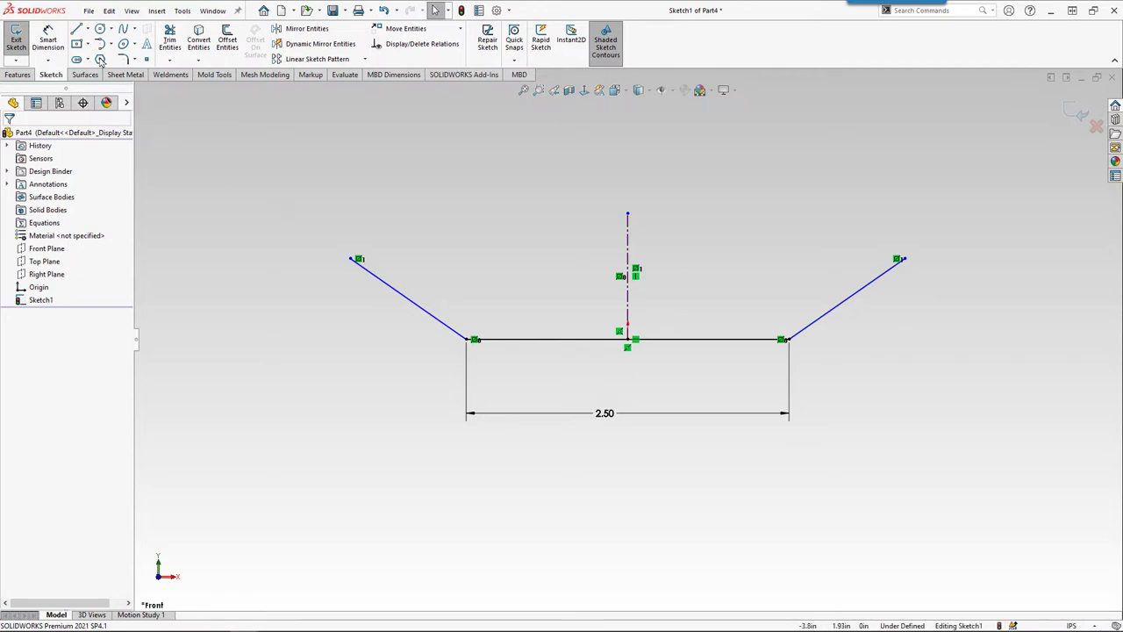
pyautogui.click(49, 36)
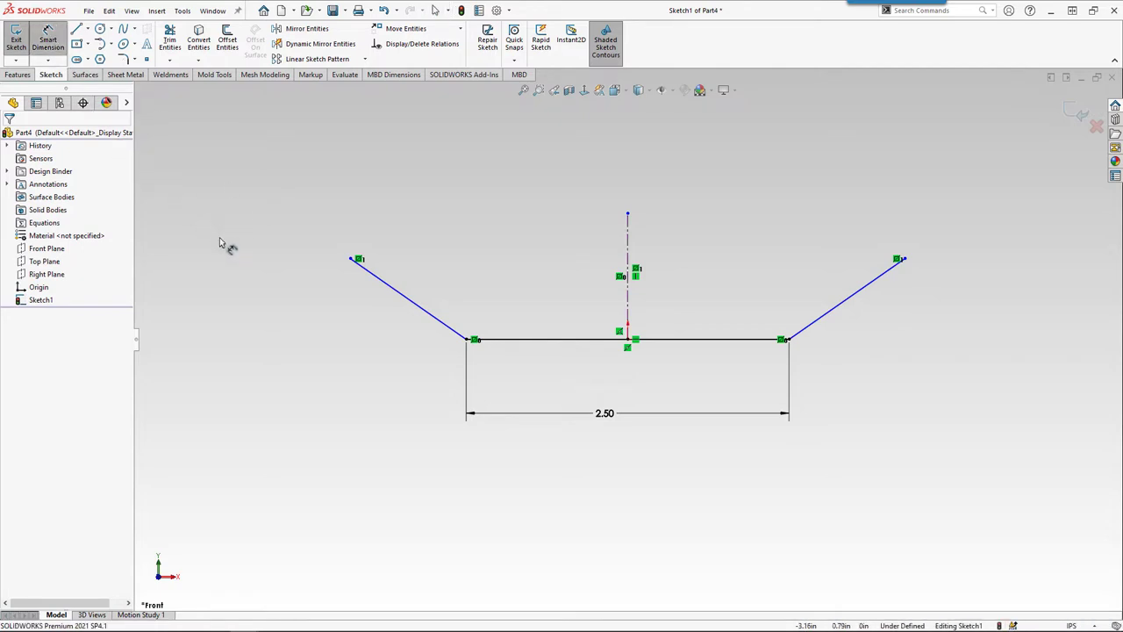
pyautogui.click(351, 258)
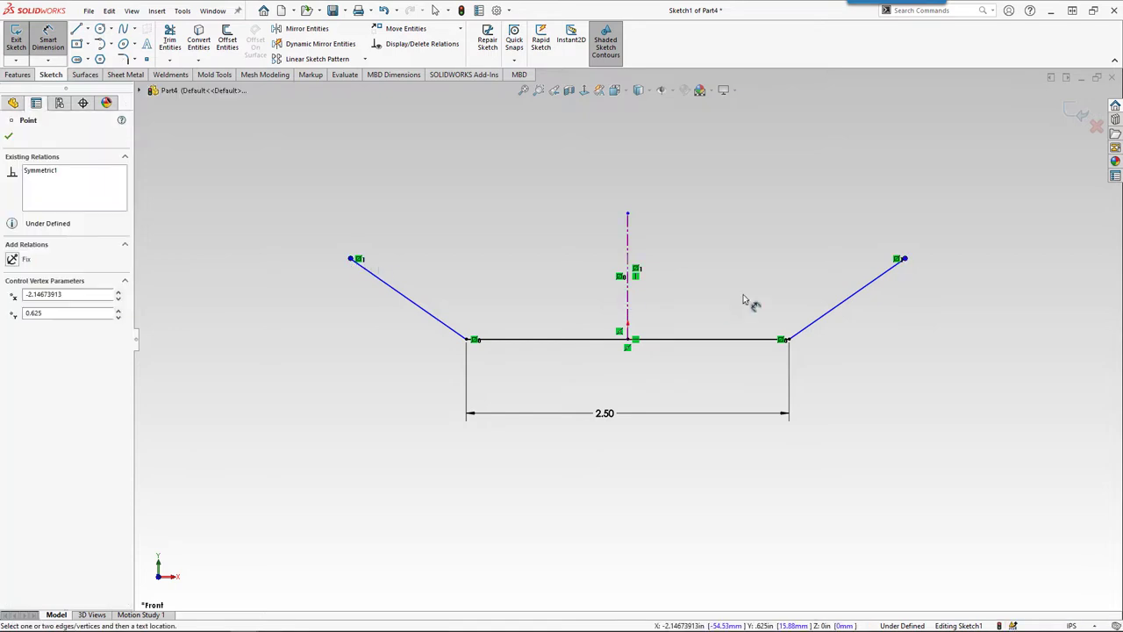
pyautogui.click(904, 258)
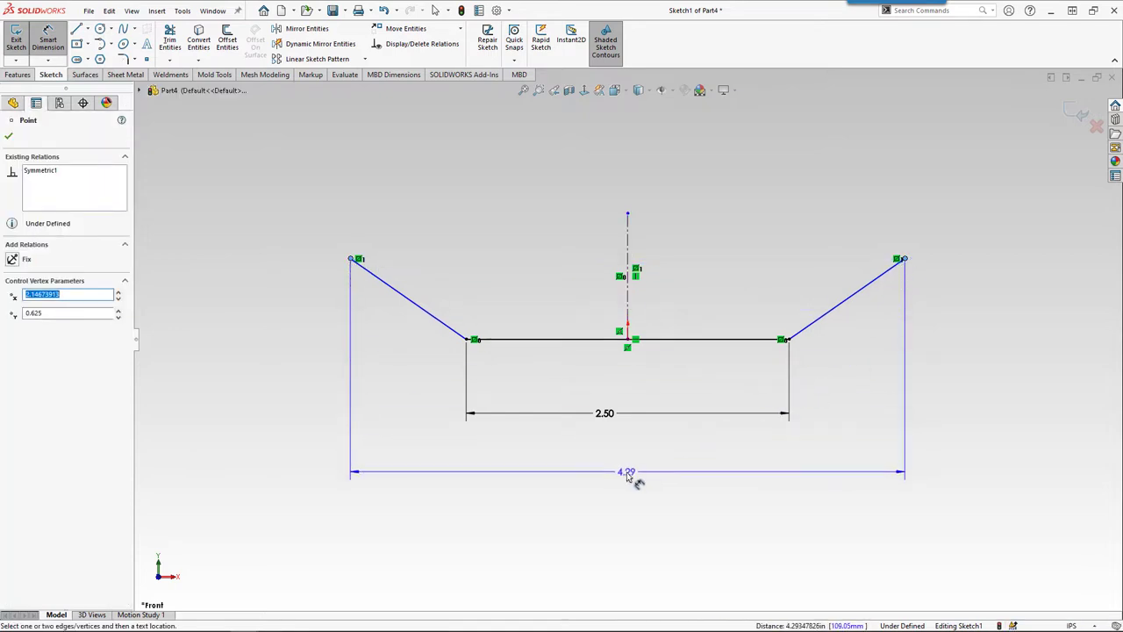
pyautogui.click(626, 475)
pyautogui.write('4')
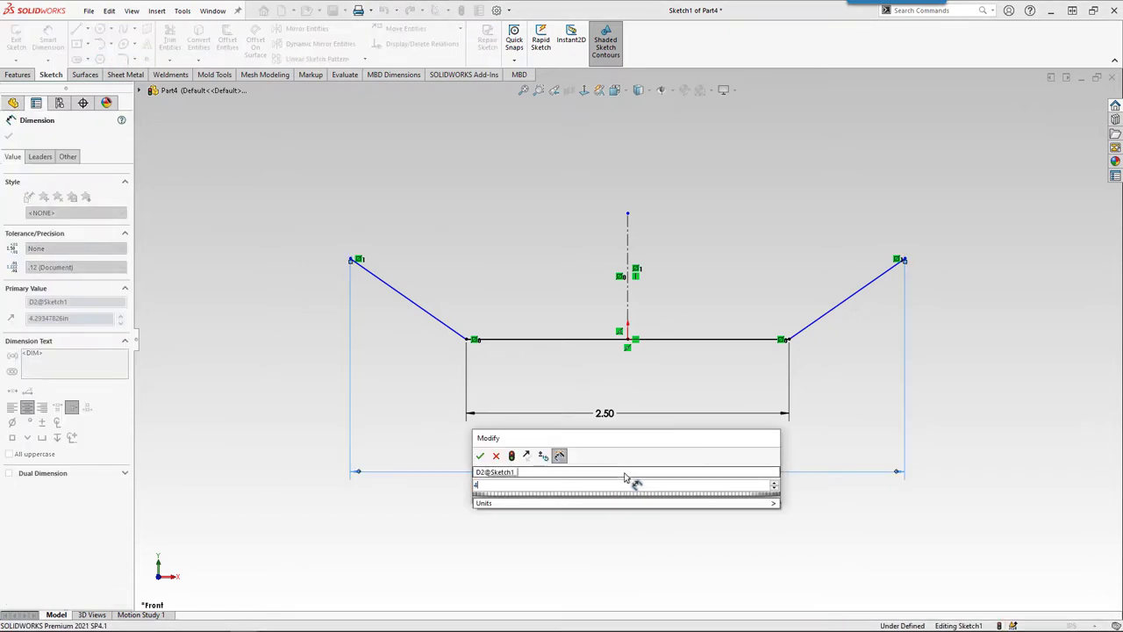
pyautogui.press('Return')
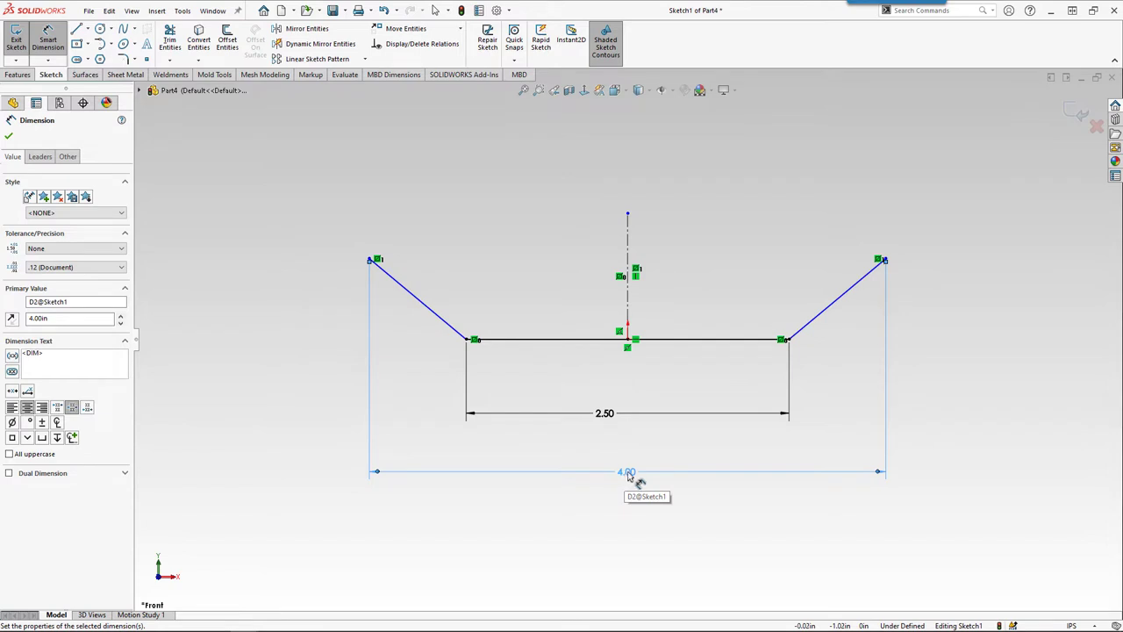
# Add a .42 inch rise dimension from the 2.50 line to the upper-right tip
pyautogui.click(884, 260)
pyautogui.click(760, 340)
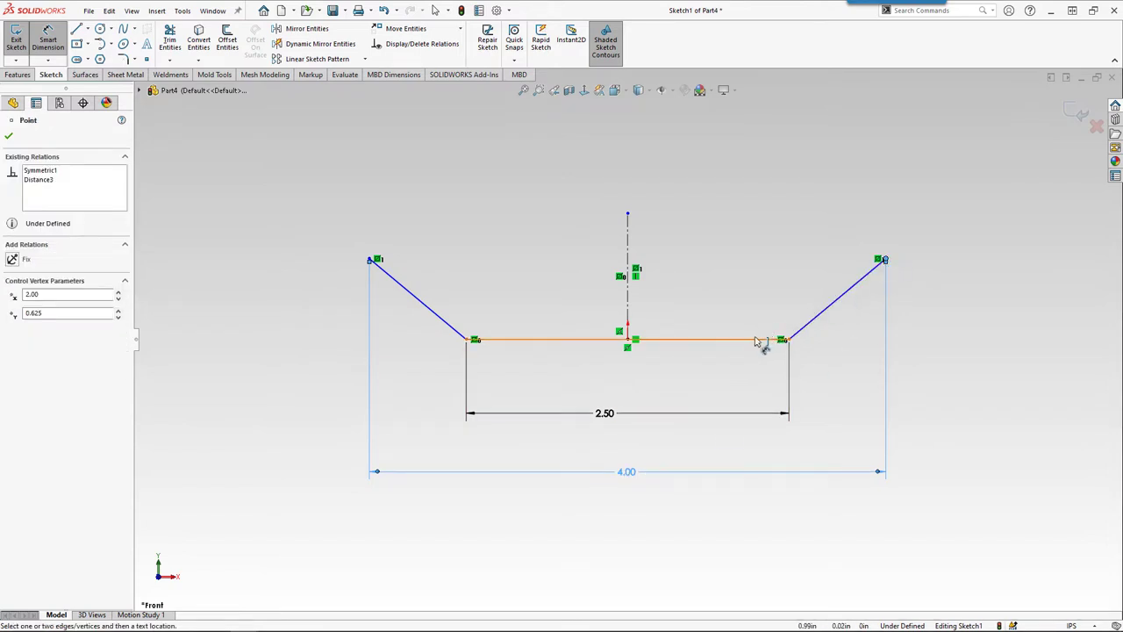
pyautogui.click(884, 260)
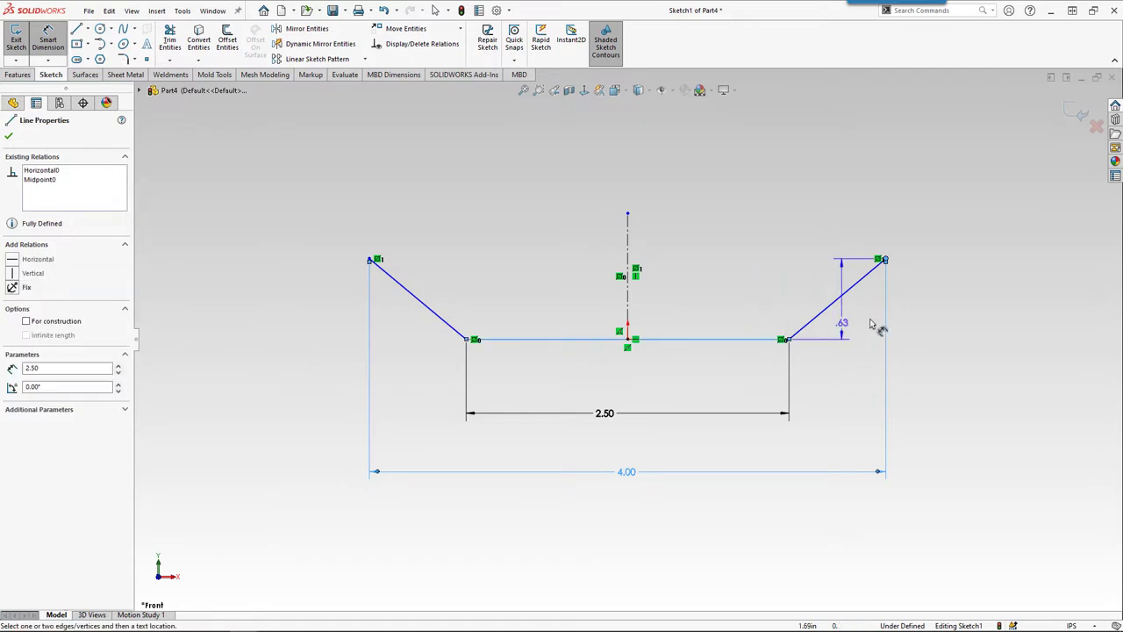
pyautogui.click(932, 306)
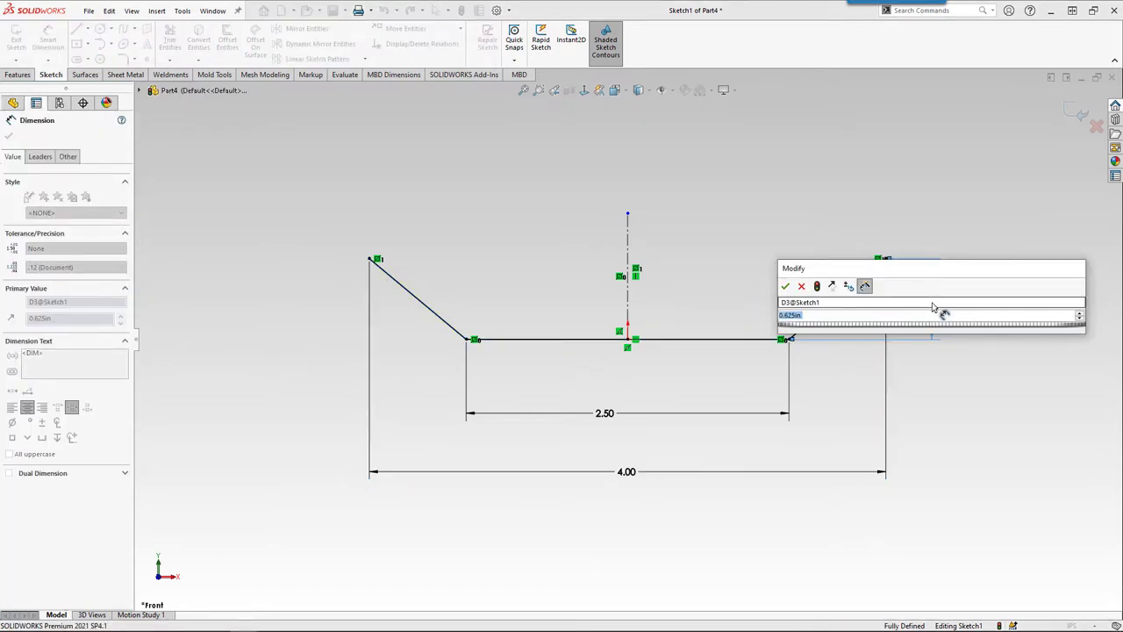
pyautogui.write('.42')
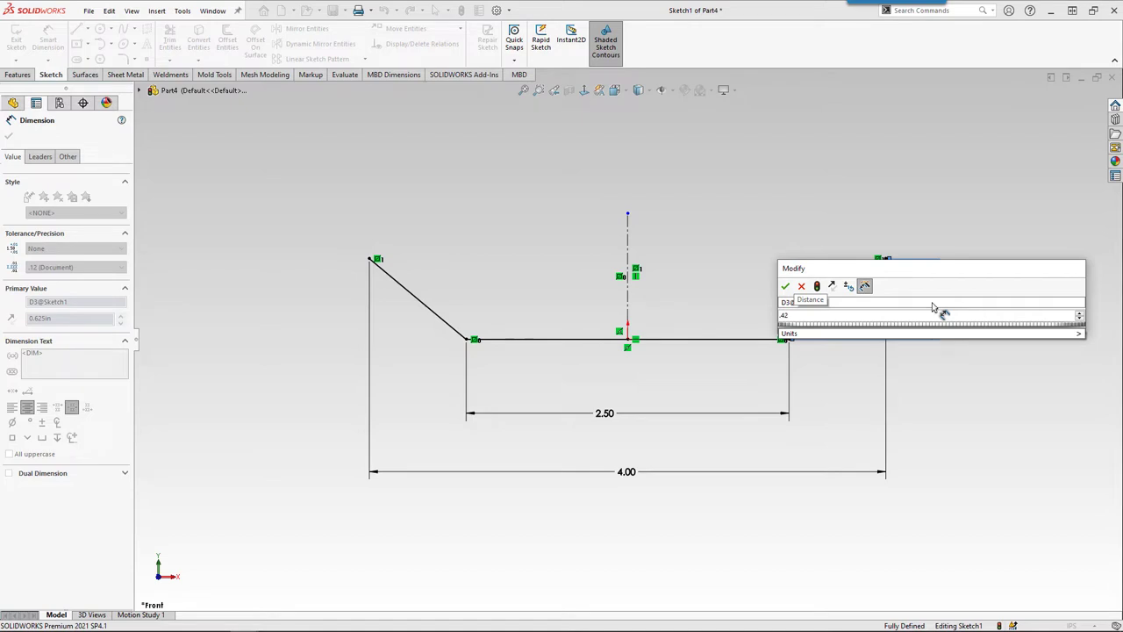
pyautogui.press('Return')
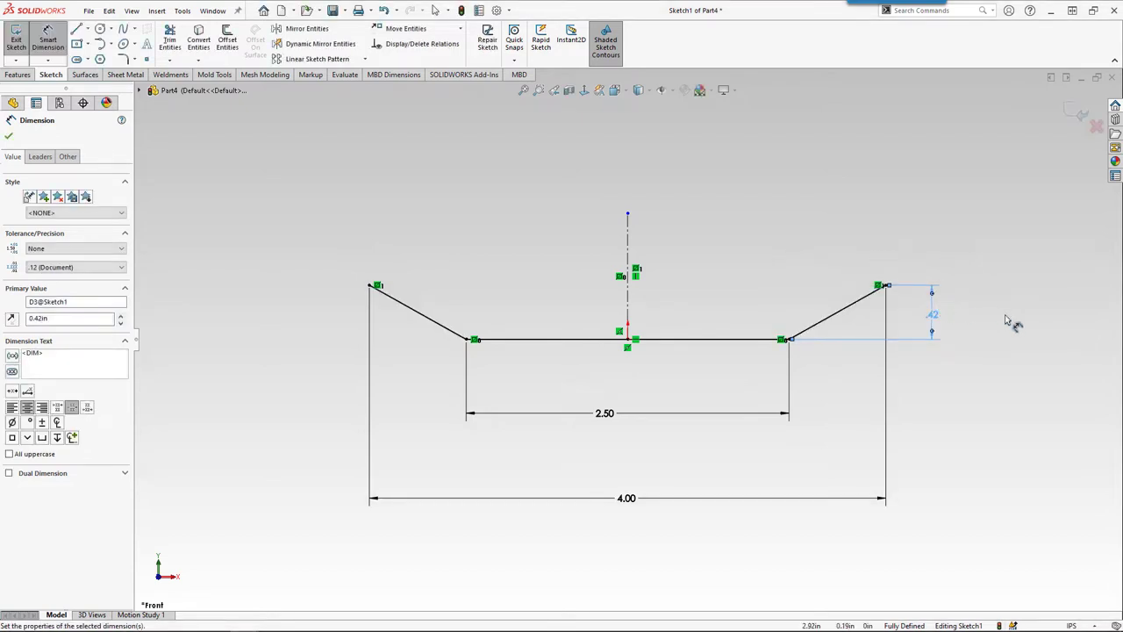
pyautogui.click(1010, 321)
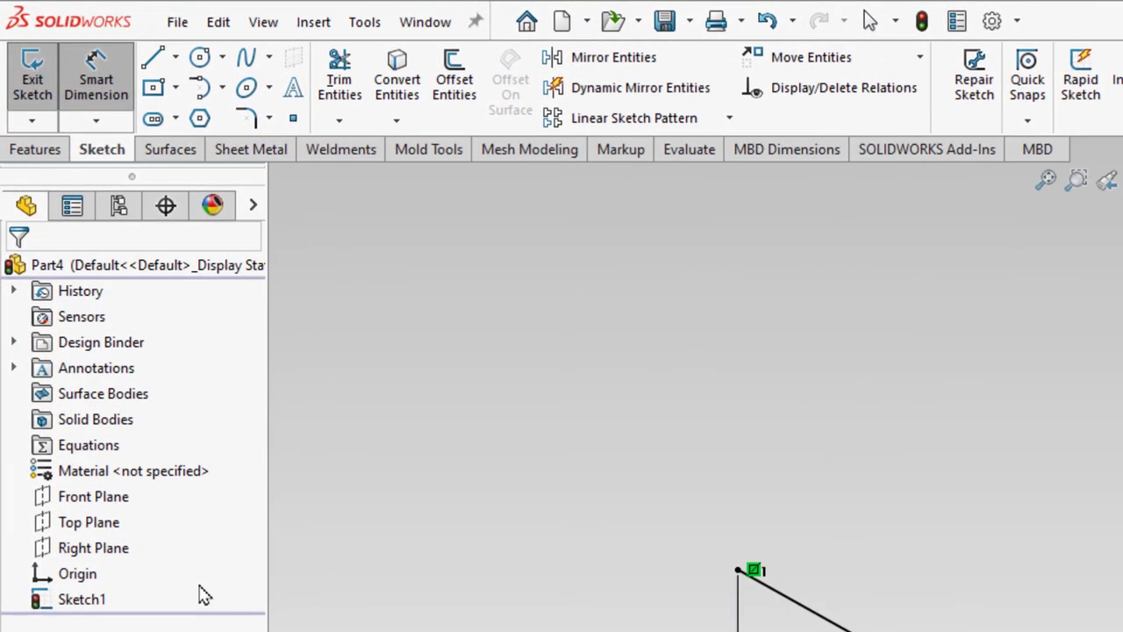
# Start an Extruded Boss/Base on the profile with a Mid Plane end condition
pyautogui.click(37, 151)
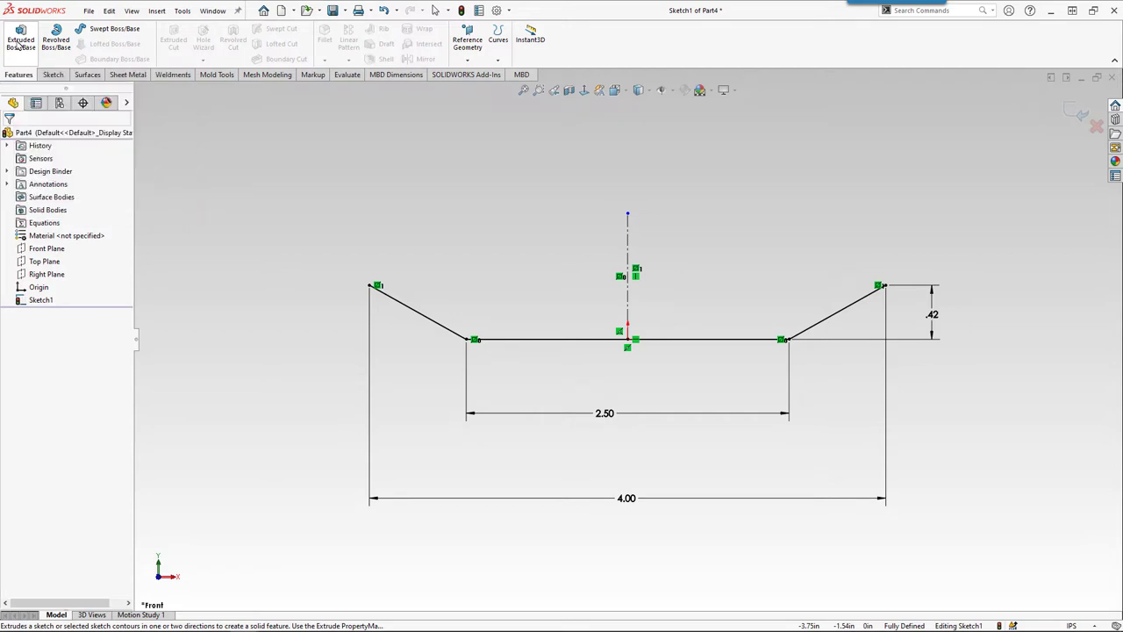
pyautogui.click(20, 39)
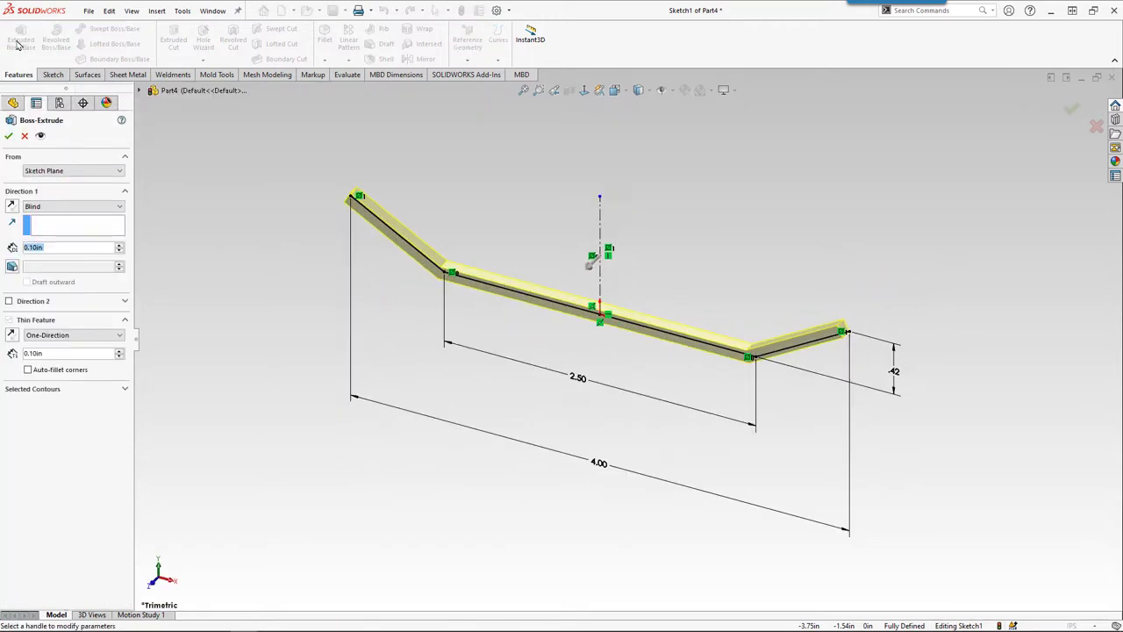
pyautogui.click(91, 208)
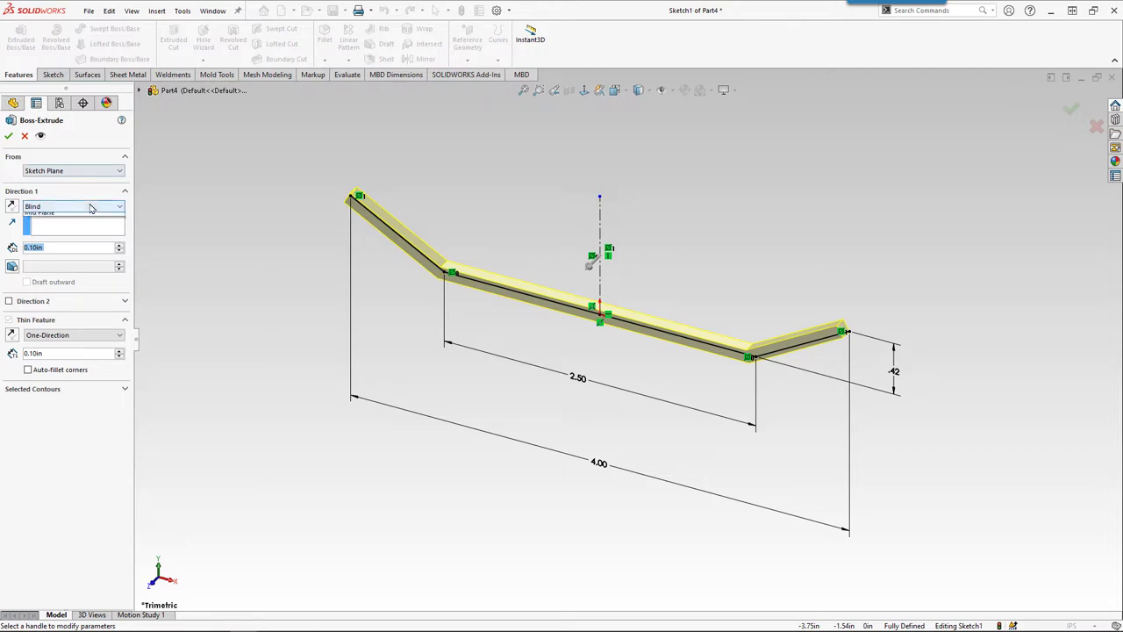
pyautogui.click(73, 256)
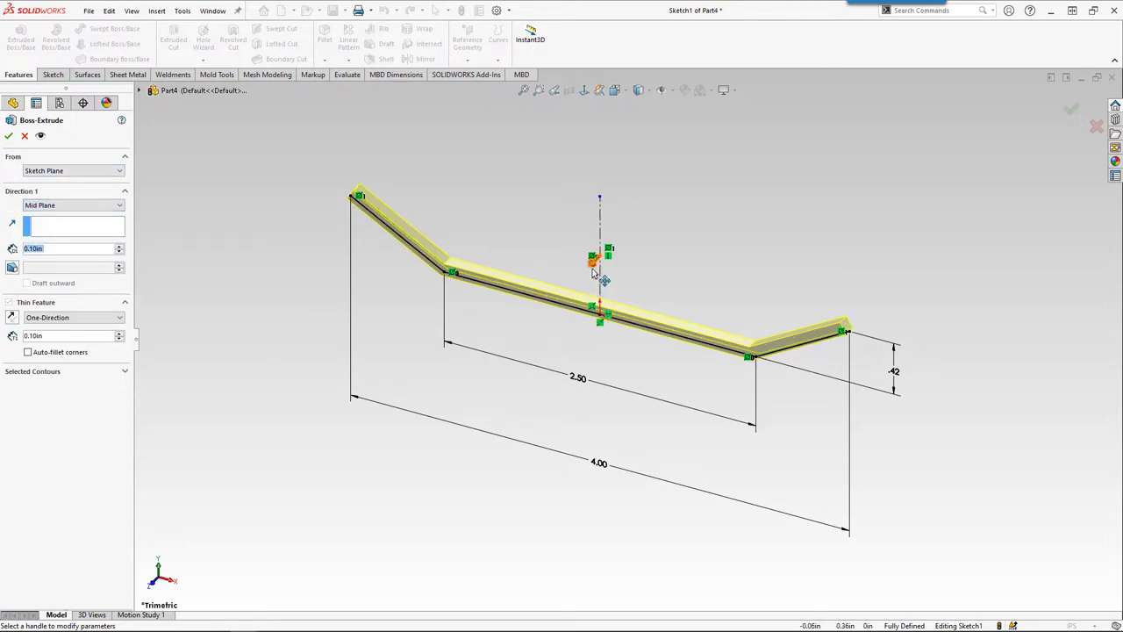
# Set the extrusion depth to 2.00 in and check the 0.10 in thin wall on both sides
pyautogui.moveTo(594, 258); pyautogui.dragTo(494, 334)
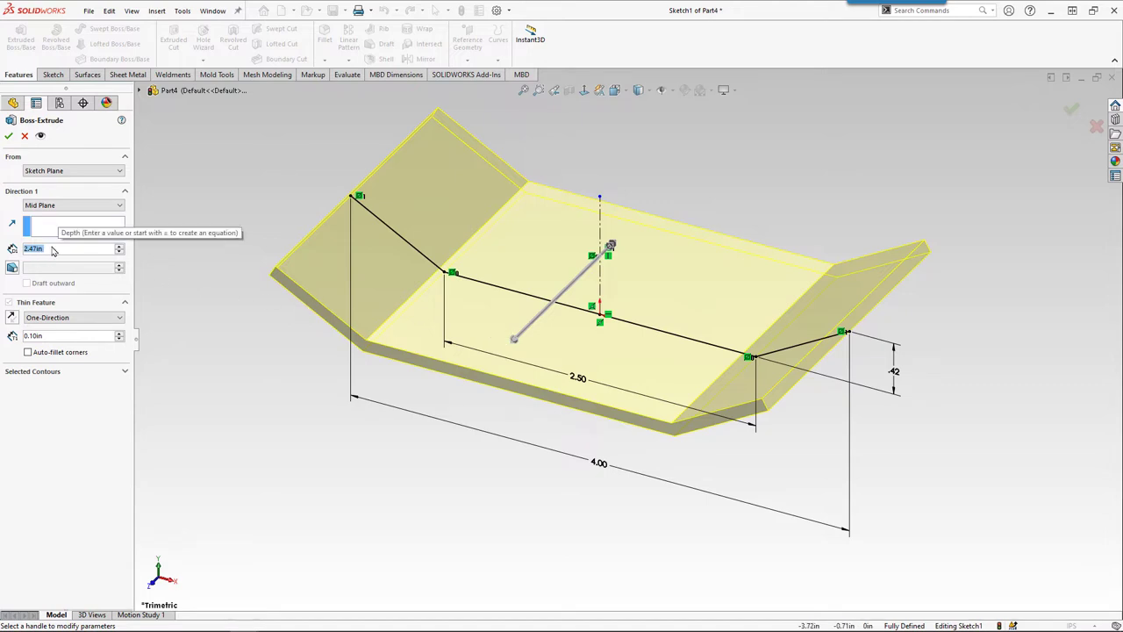
pyautogui.click(52, 249)
pyautogui.doubleClick(39, 249)
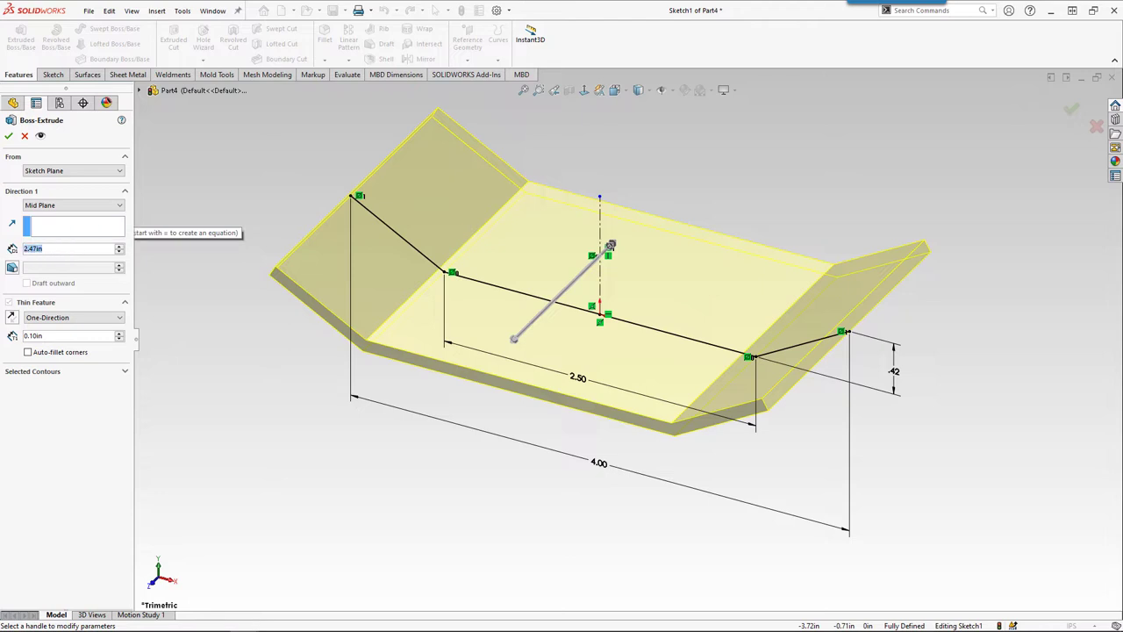
pyautogui.write('2')
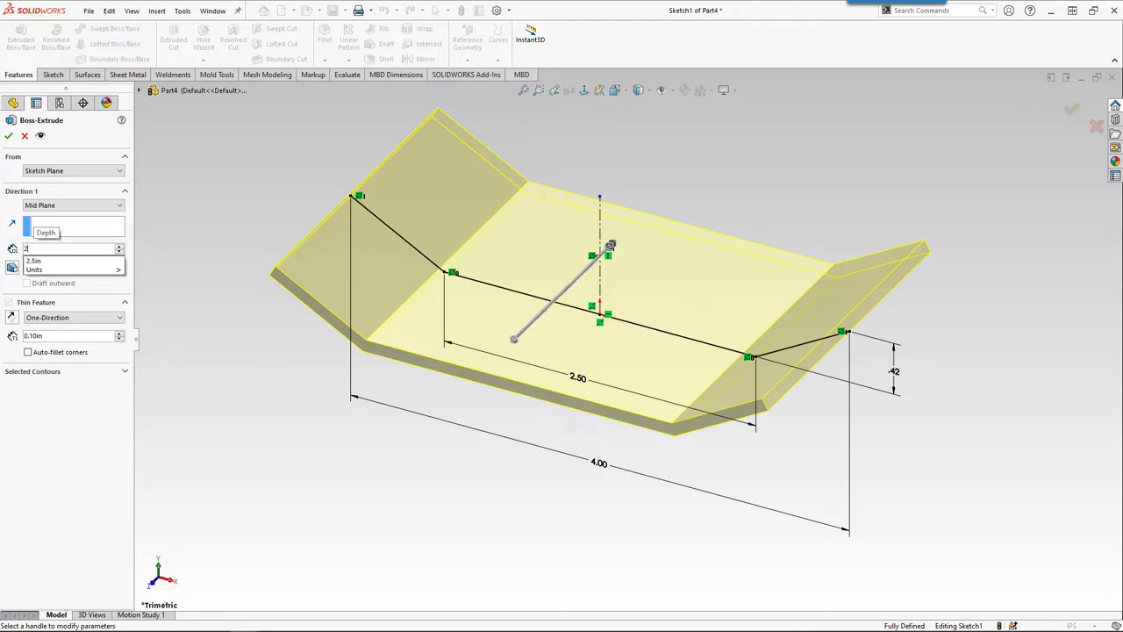
pyautogui.press('Return')
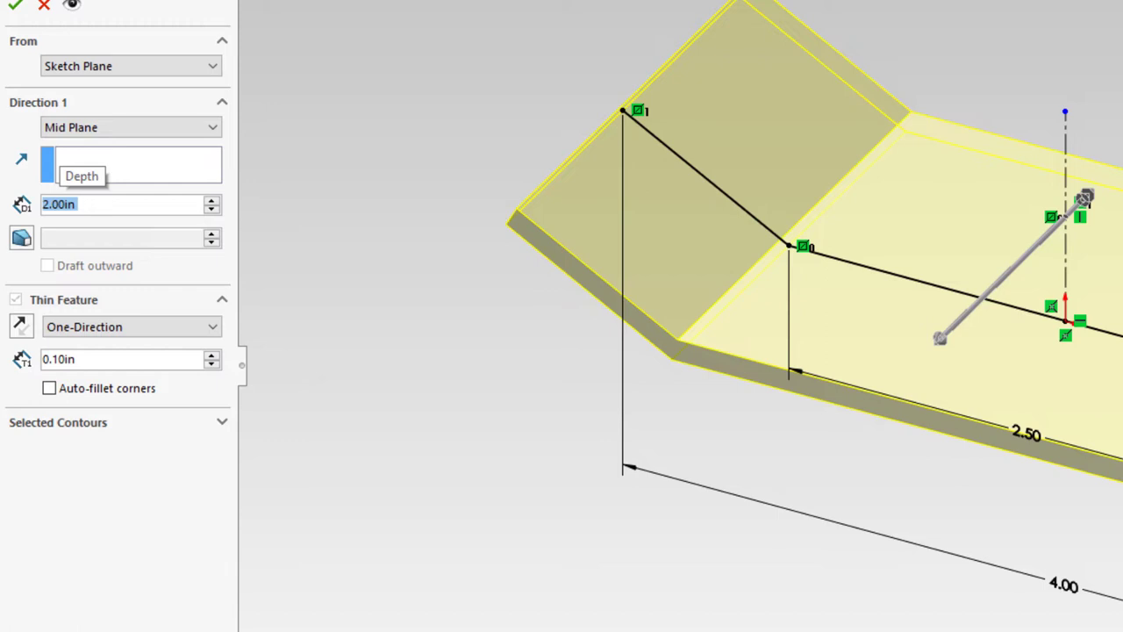
pyautogui.click(22, 328)
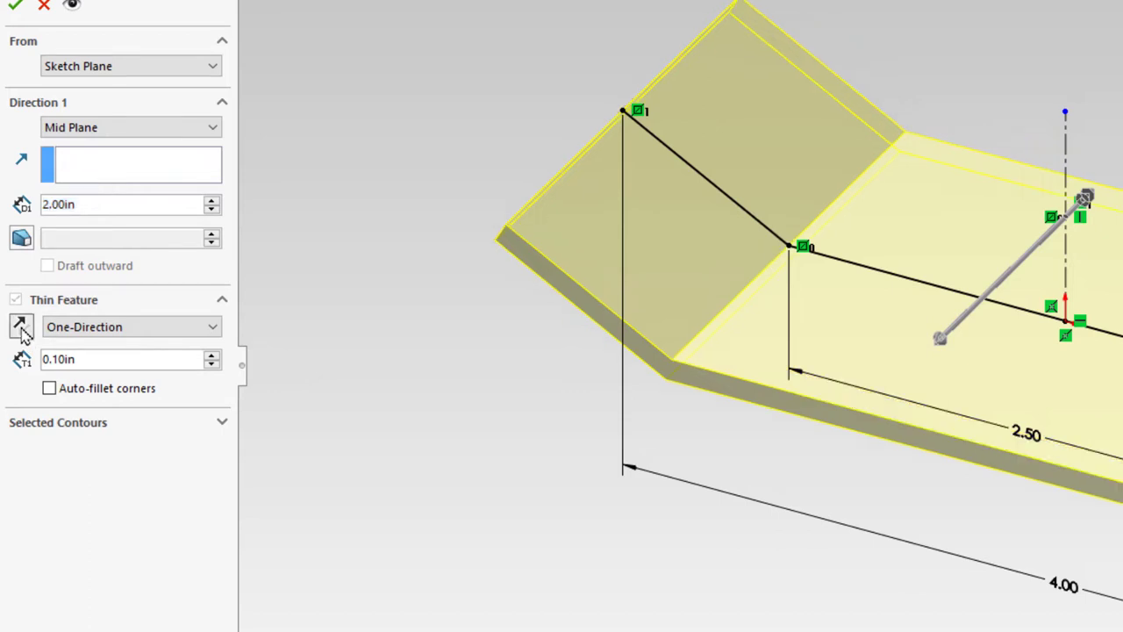
pyautogui.click(22, 328)
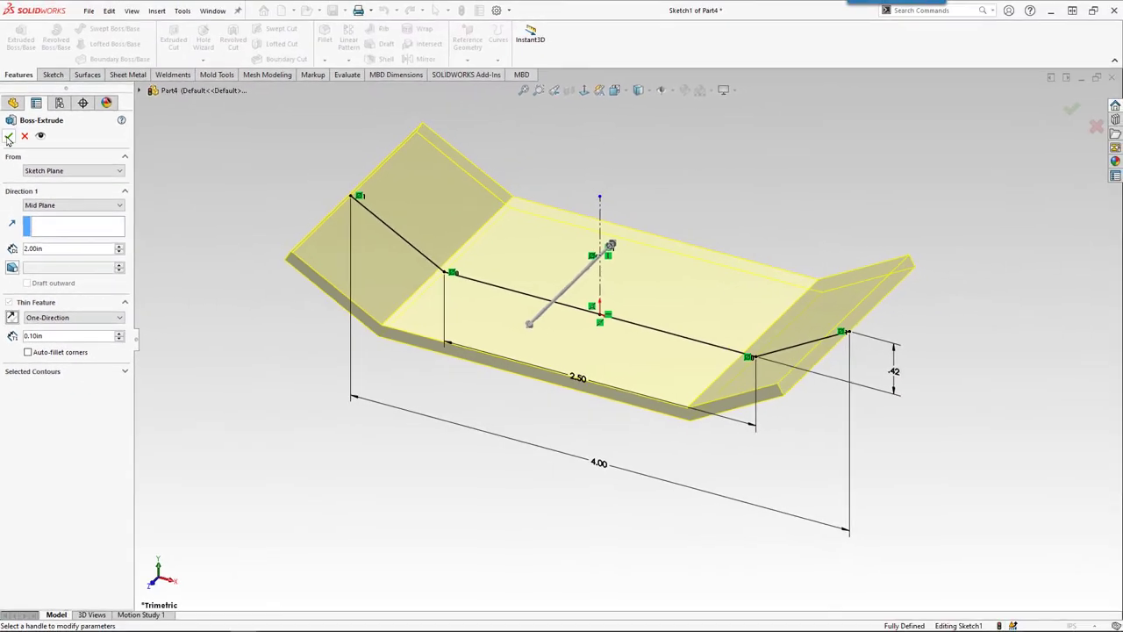
# Finish the thin extrusion and start a constant-size 0.20 in fillet on the deck
pyautogui.click(7, 136)
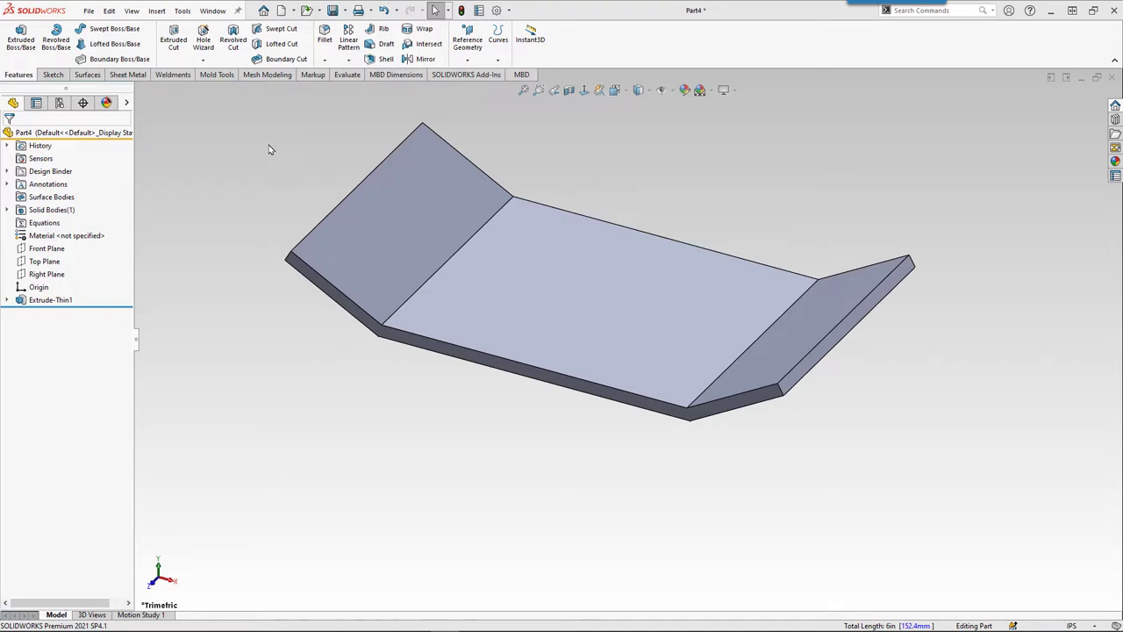
pyautogui.click(325, 44)
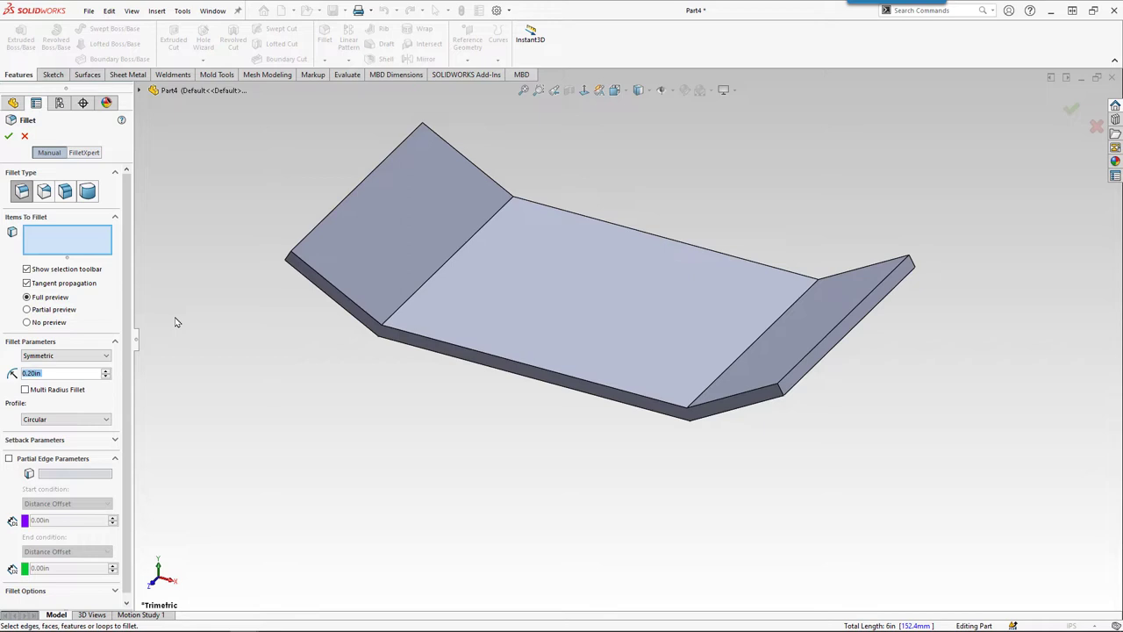
# Select the left and right top bend edges, not the flange face, for the 0.20 in fillet
pyautogui.click(365, 247)
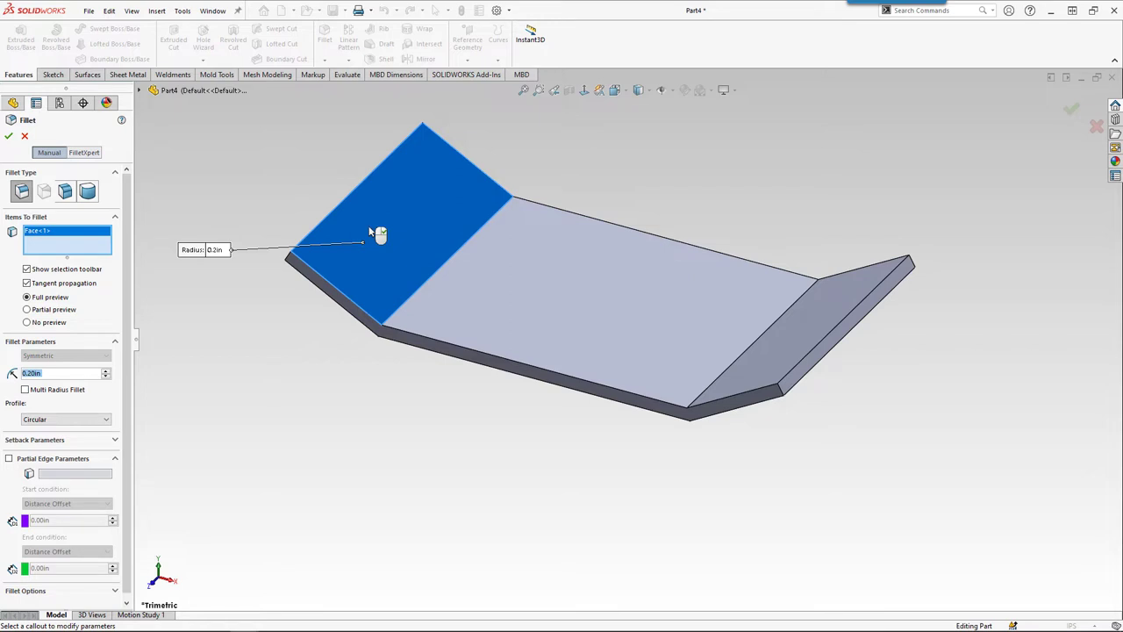
pyautogui.click(370, 234)
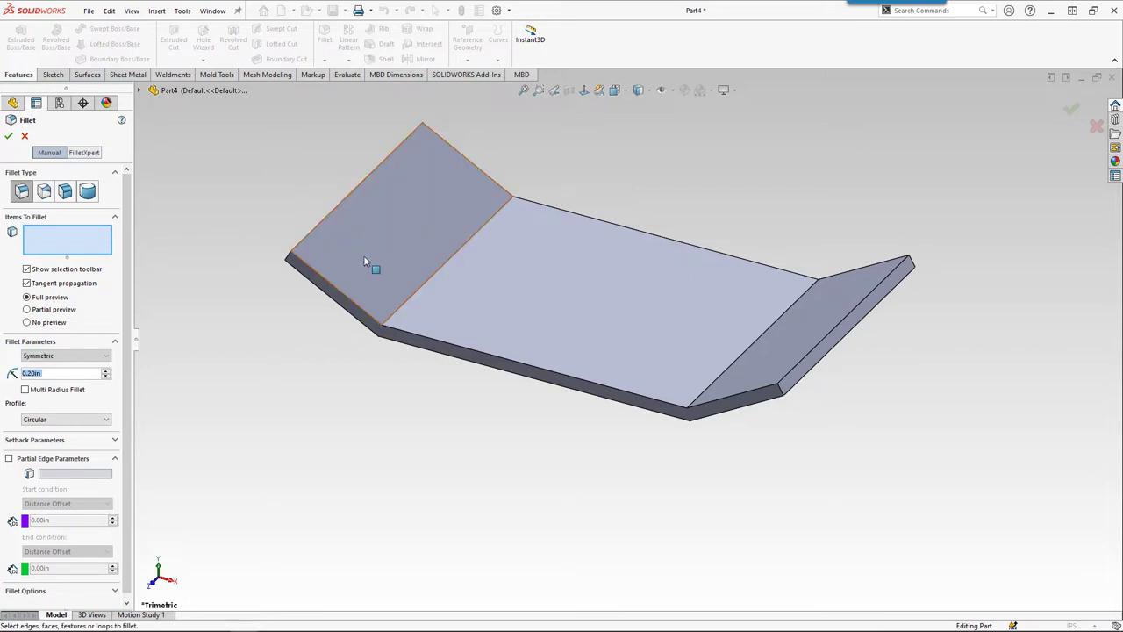
pyautogui.click(410, 299)
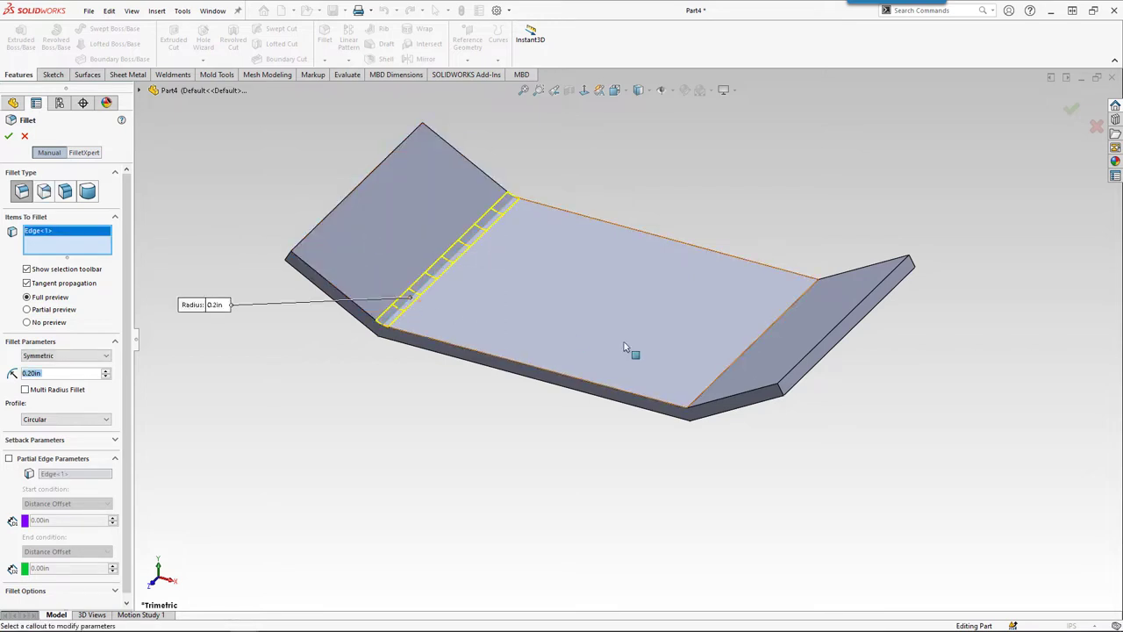
pyautogui.click(738, 363)
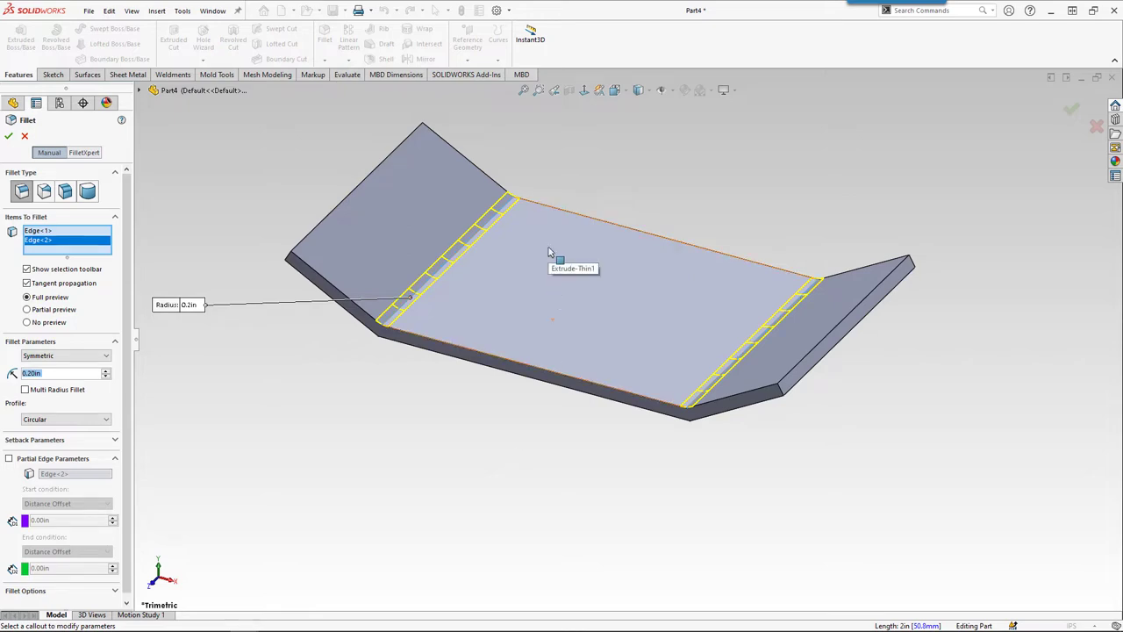
pyautogui.moveTo(548, 247)
pyautogui.mouseDown(button='middle')
pyautogui.moveTo(585, 270)
pyautogui.moveTo(566, 261)
pyautogui.moveTo(673, 281)
pyautogui.moveTo(729, 334)
pyautogui.moveTo(775, 303)
pyautogui.moveTo(778, 283)
pyautogui.moveTo(615, 209)
pyautogui.moveTo(655, 278)
pyautogui.moveTo(752, 376)
pyautogui.moveTo(702, 187)
pyautogui.moveTo(811, 379)
pyautogui.moveTo(813, 340)
pyautogui.mouseUp(button='middle')
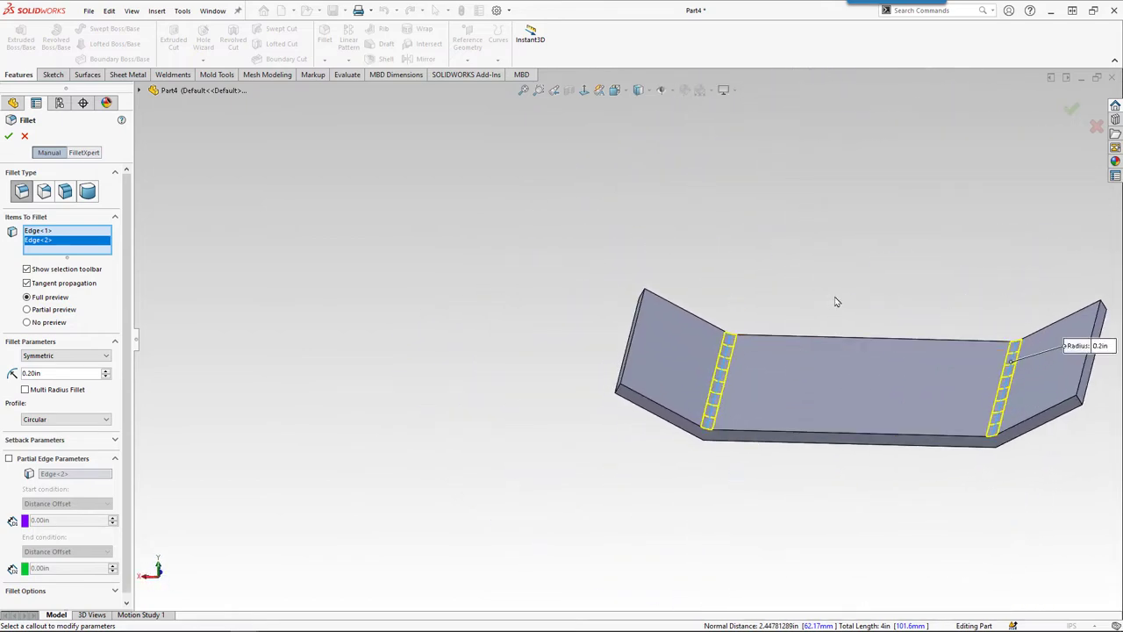
# Add the two bend edges on the deck's other face as Edge<3> and Edge<4>
pyautogui.moveTo(848, 302); pyautogui.dragTo(847, 536, button='middle')
pyautogui.moveTo(860, 218)
pyautogui.mouseDown(button='middle')
pyautogui.moveTo(834, 521)
pyautogui.moveTo(807, 501)
pyautogui.mouseUp(button='middle')
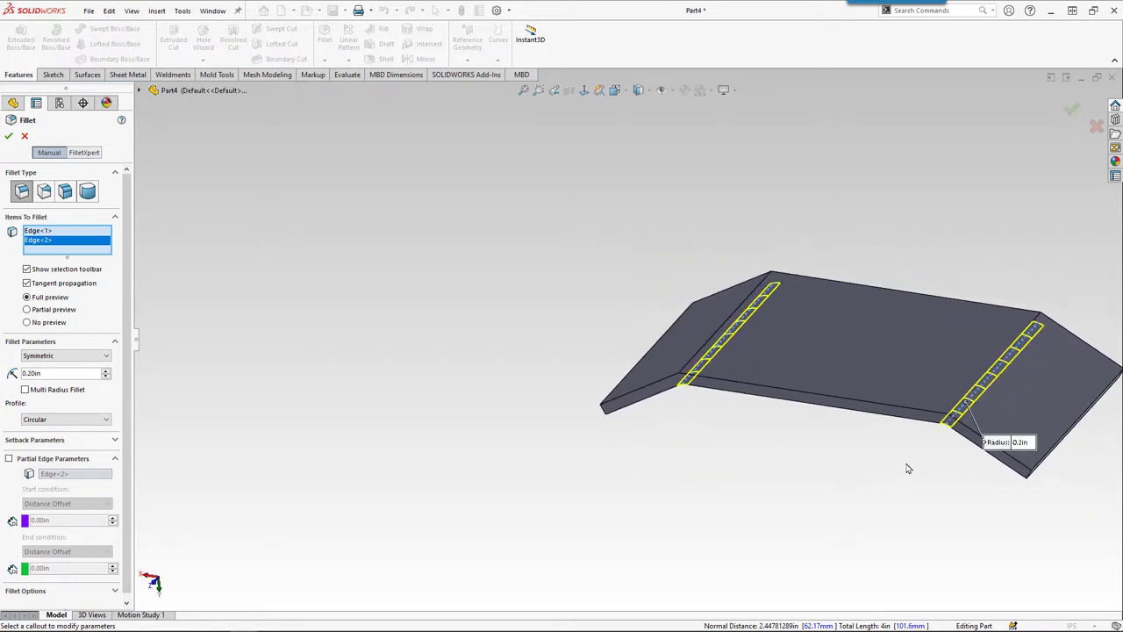
pyautogui.scroll(-1, 956, 426)
pyautogui.scroll(-2, 956, 427)
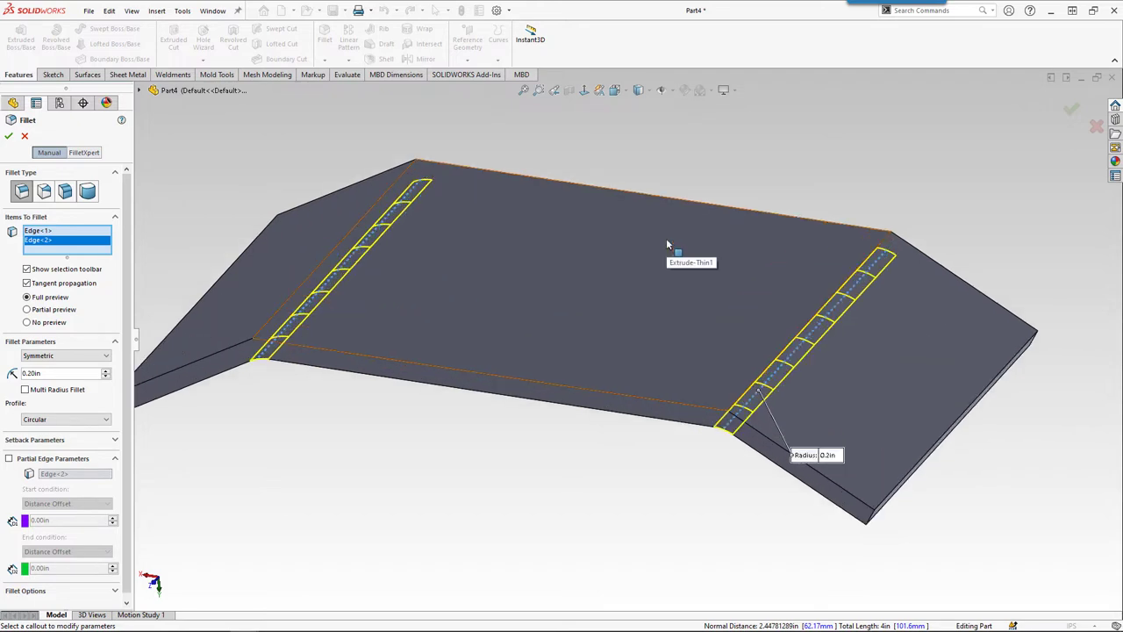
pyautogui.click(392, 191)
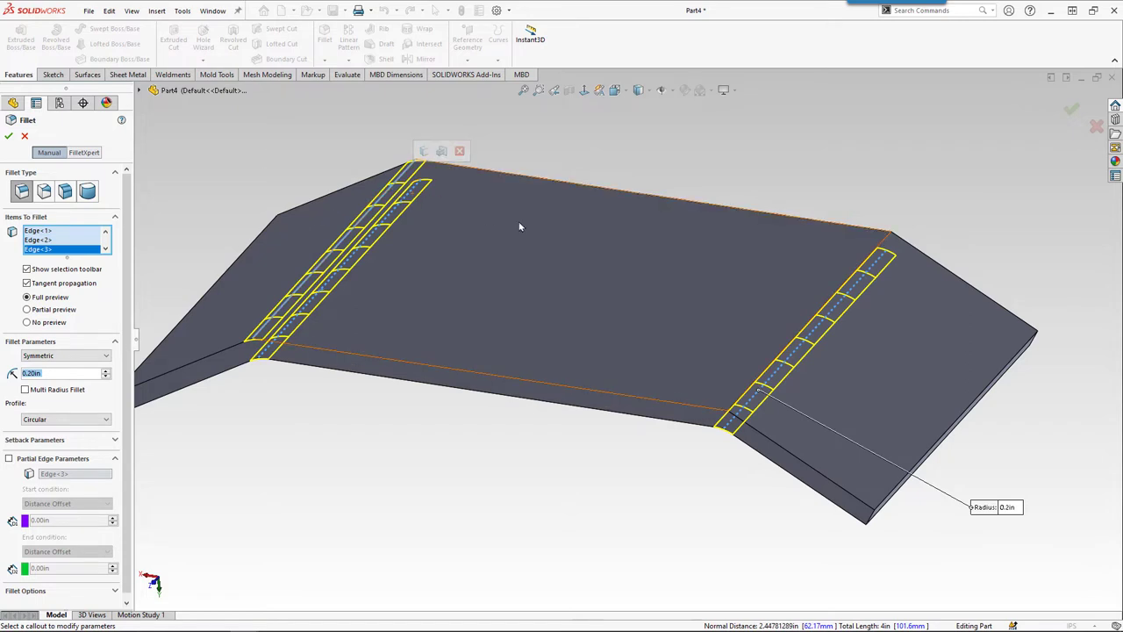
pyautogui.click(885, 243)
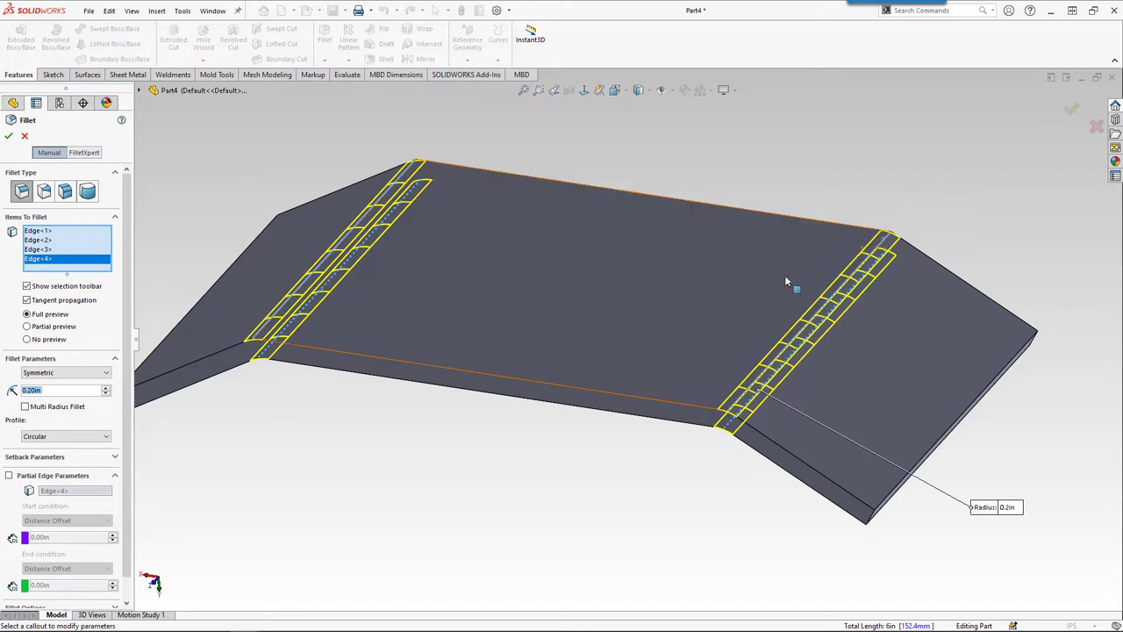
# Zoom and orbit to check the 0.20 in fillet previews on all four bends
pyautogui.scroll(2, 784, 274)
pyautogui.scroll(3, 784, 275)
pyautogui.scroll(-2, 665, 328)
pyautogui.scroll(-2, 647, 341)
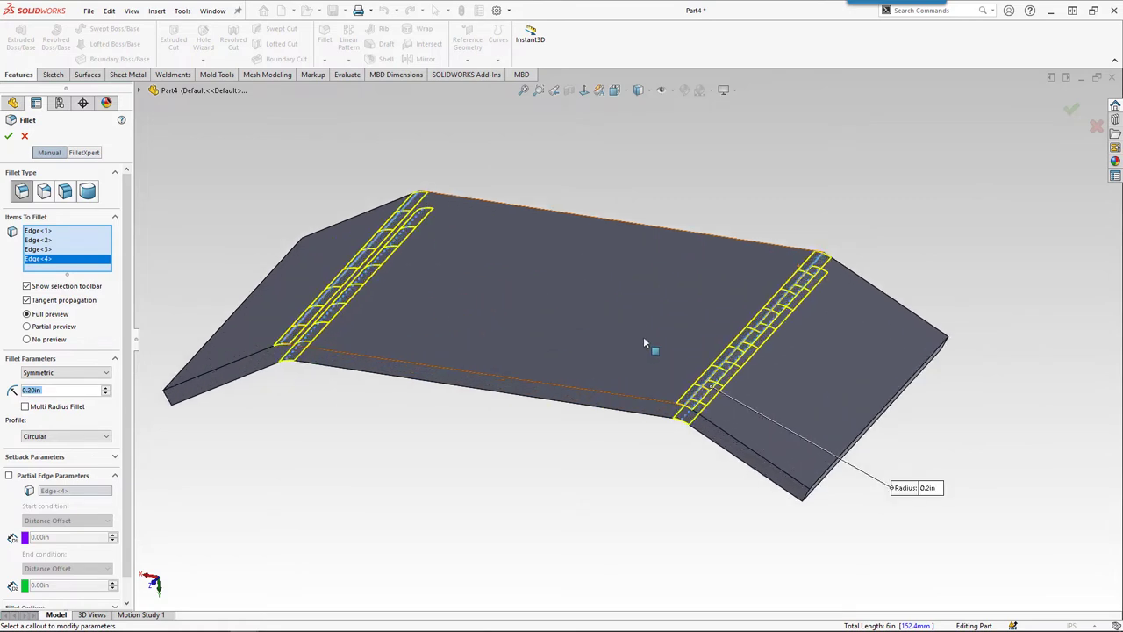
pyautogui.scroll(-2, 328, 381)
pyautogui.scroll(-2, 376, 375)
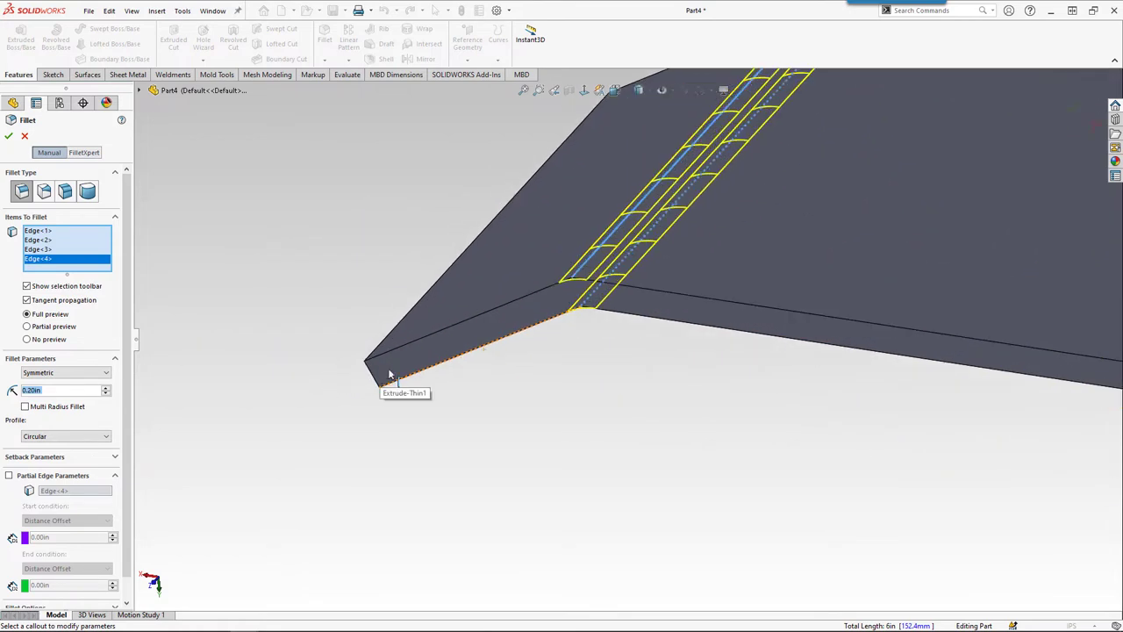
pyautogui.scroll(-1, 401, 381)
pyautogui.scroll(-2, 591, 347)
pyautogui.scroll(3, 667, 344)
pyautogui.scroll(1, 740, 342)
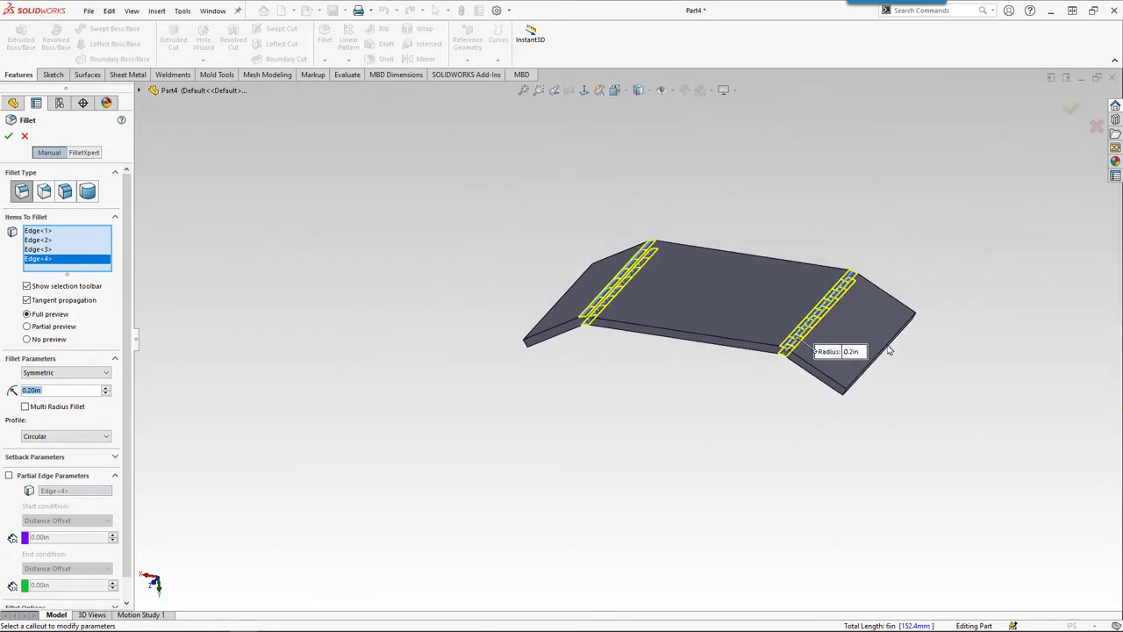
pyautogui.scroll(-2, 884, 320)
pyautogui.scroll(-2, 579, 301)
pyautogui.scroll(3, 454, 291)
pyautogui.scroll(-2, 455, 291)
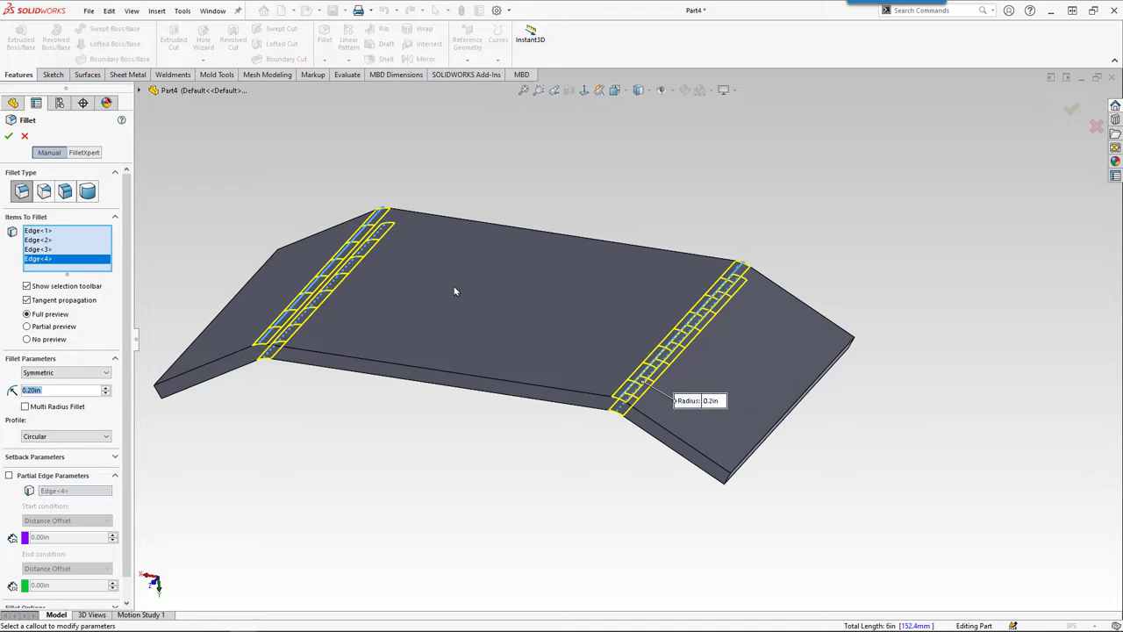
pyautogui.scroll(-1, 455, 291)
pyautogui.scroll(-2, 456, 293)
pyautogui.scroll(-2, 458, 294)
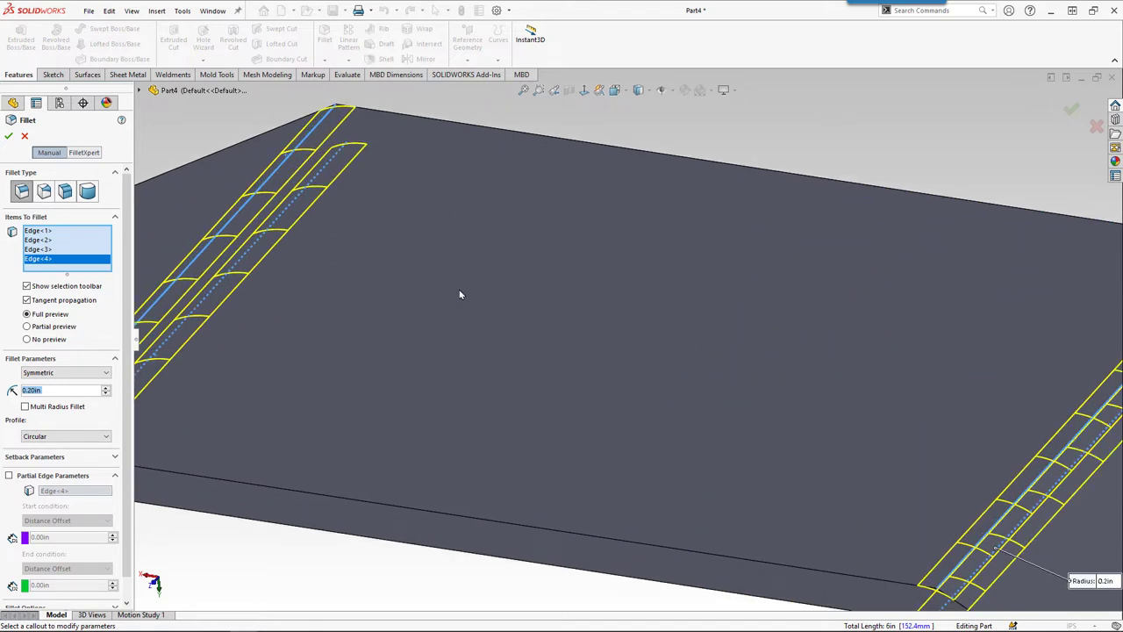
pyautogui.scroll(1, 462, 295)
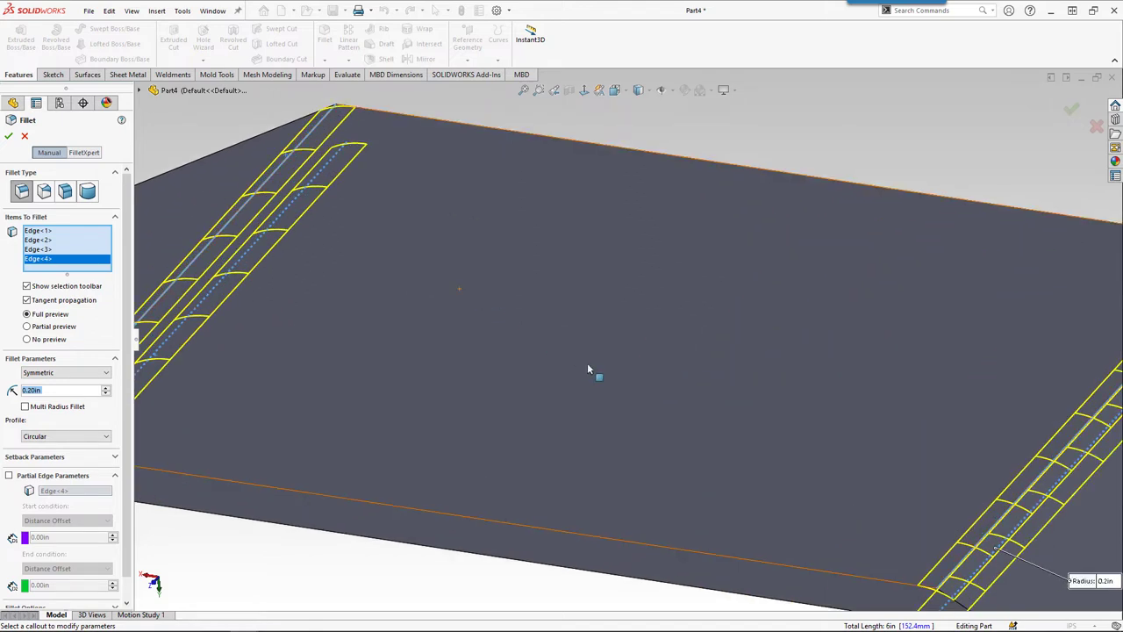
pyautogui.scroll(3, 588, 365)
pyautogui.scroll(2, 595, 373)
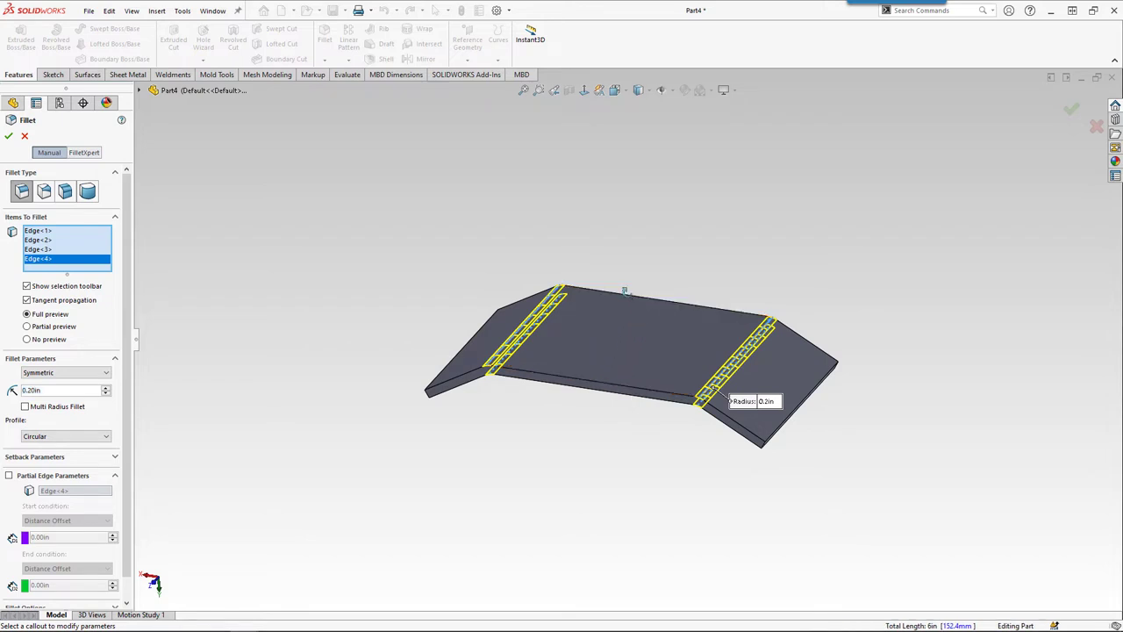
pyautogui.moveTo(628, 297)
pyautogui.mouseDown(button='middle')
pyautogui.moveTo(650, 288)
pyautogui.moveTo(557, 344)
pyautogui.moveTo(571, 384)
pyautogui.moveTo(546, 462)
pyautogui.mouseUp(button='middle')
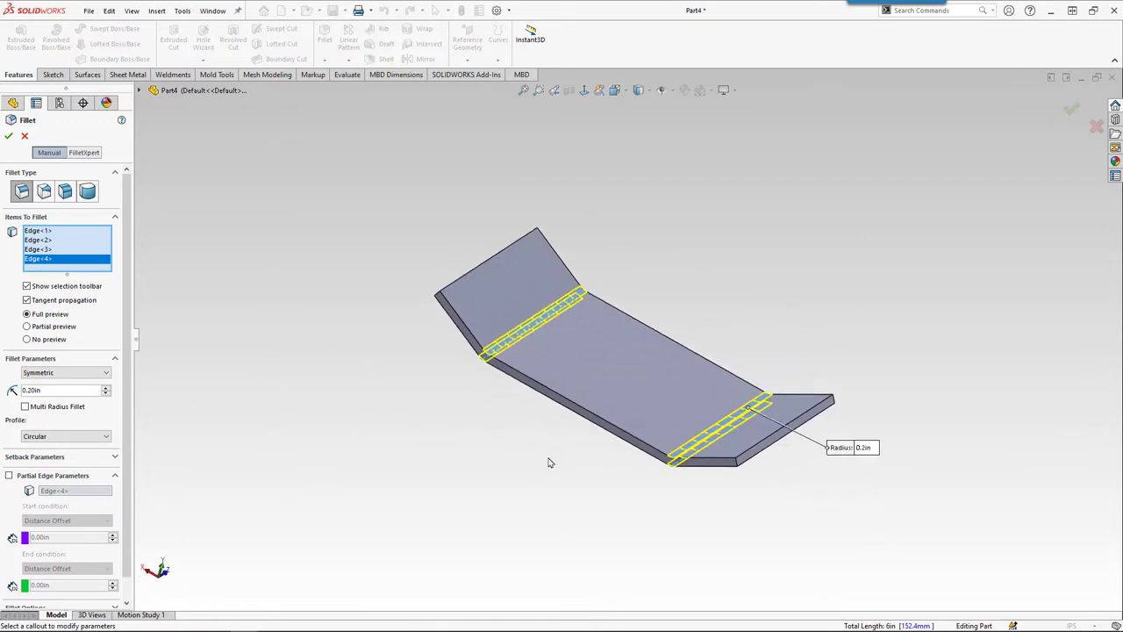
# Accept the fillet, creating Fillet2 with 0.20 in rounds on all four bend edges
pyautogui.click(9, 135)
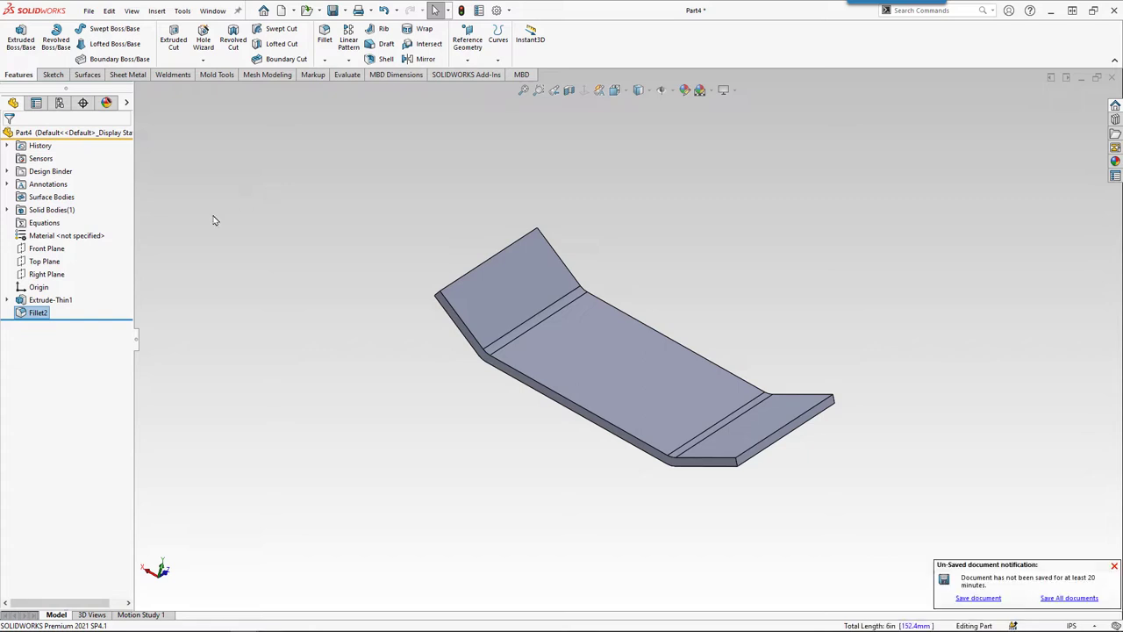
# Start a new sketch on the Top Plane
pyautogui.click(42, 250)
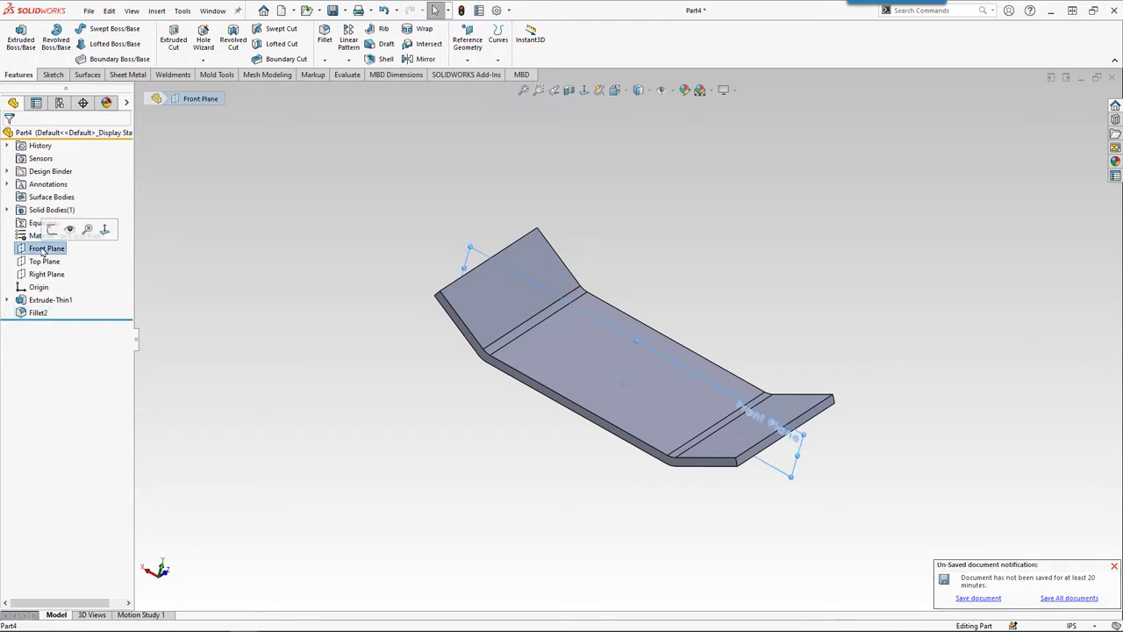
pyautogui.click(38, 262)
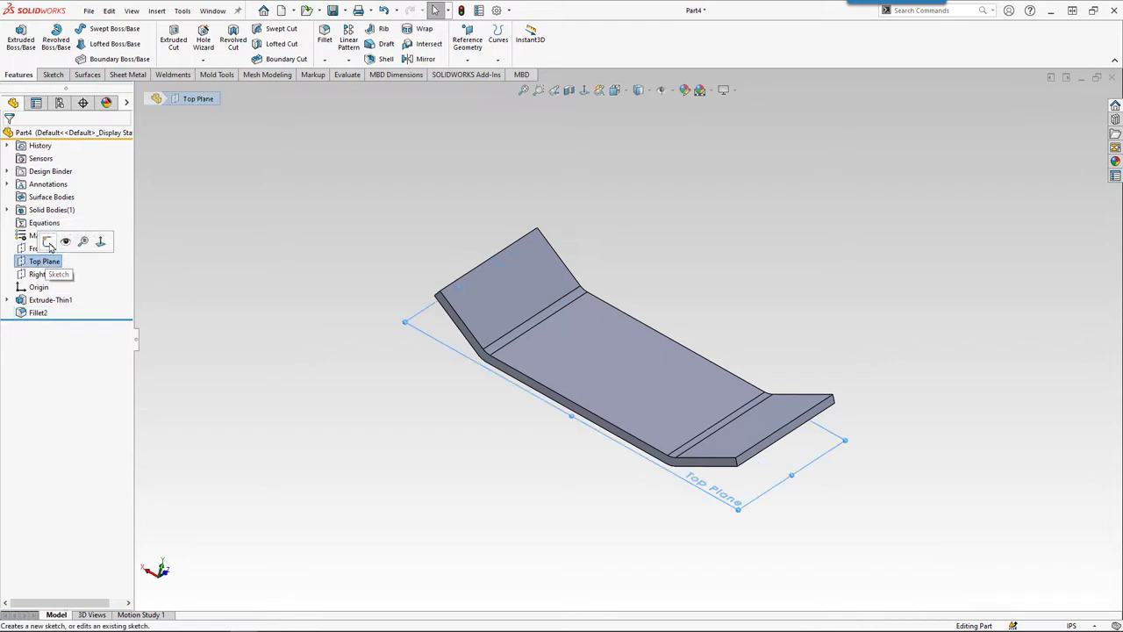
pyautogui.click(49, 242)
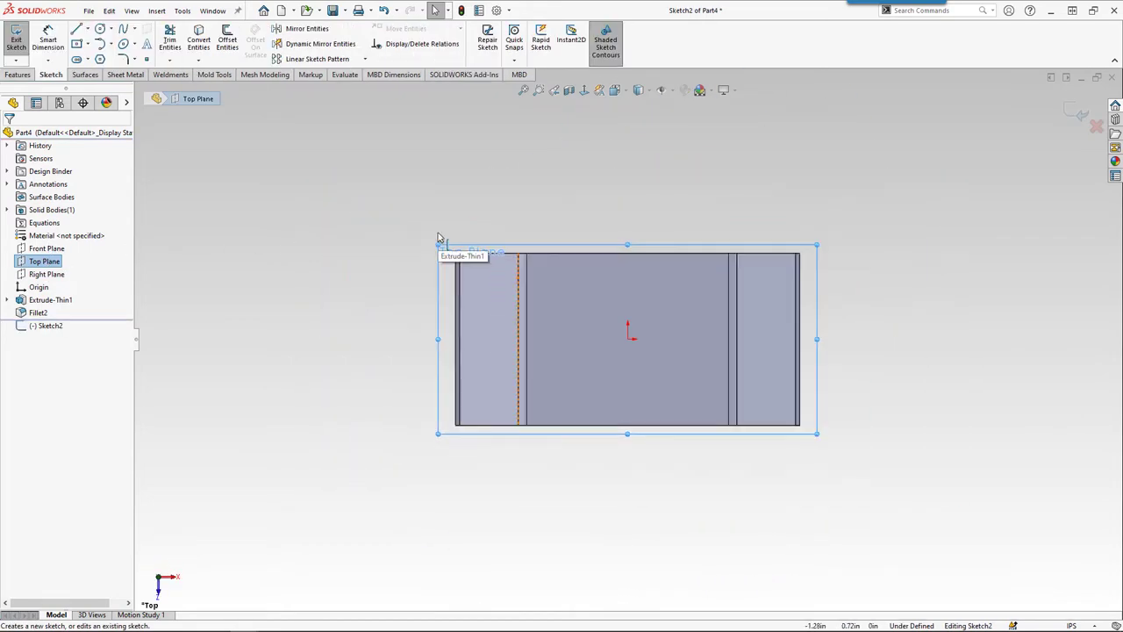
# Draw a trial outline of two circles joined by two lines, then delete it all
pyautogui.click(100, 29)
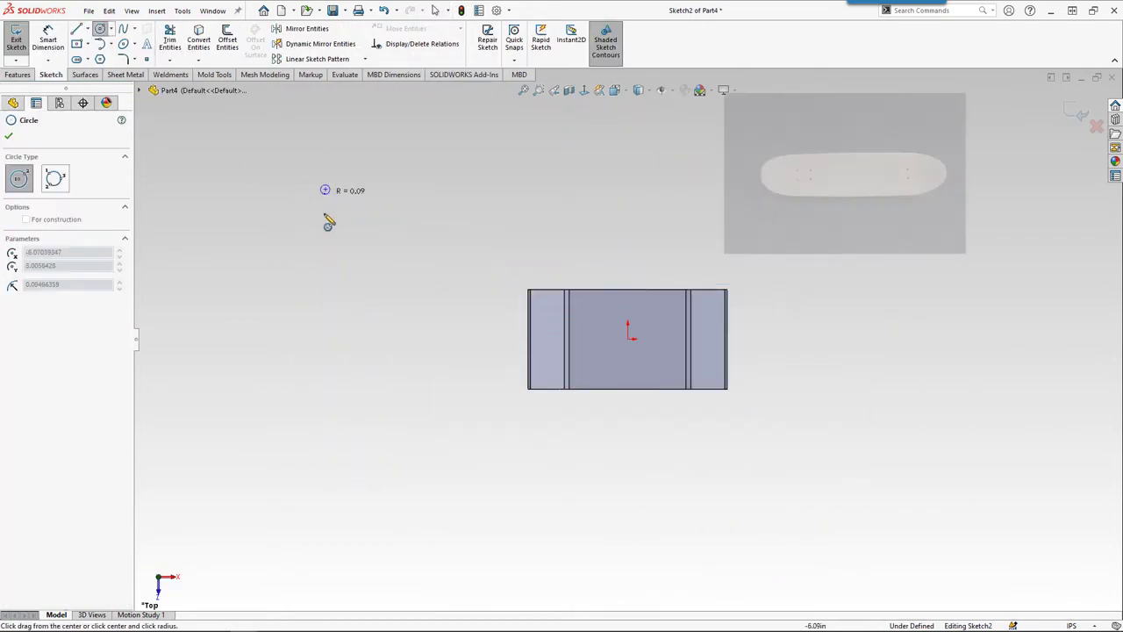
pyautogui.click(360, 226)
pyautogui.click(507, 176)
pyautogui.click(513, 230)
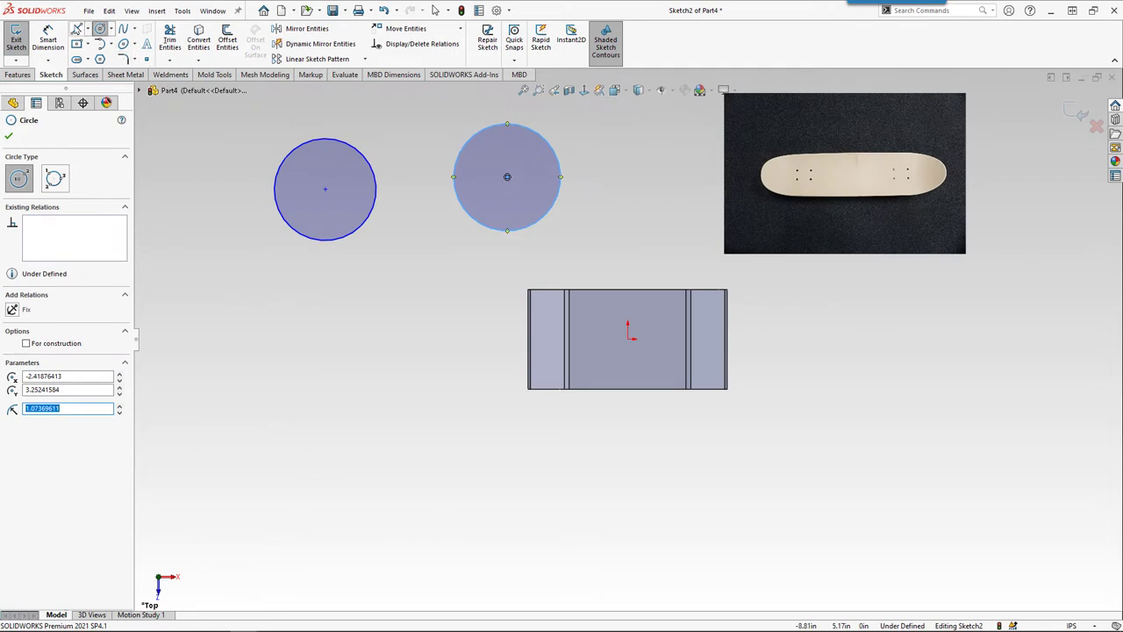
pyautogui.click(77, 29)
pyautogui.click(323, 139)
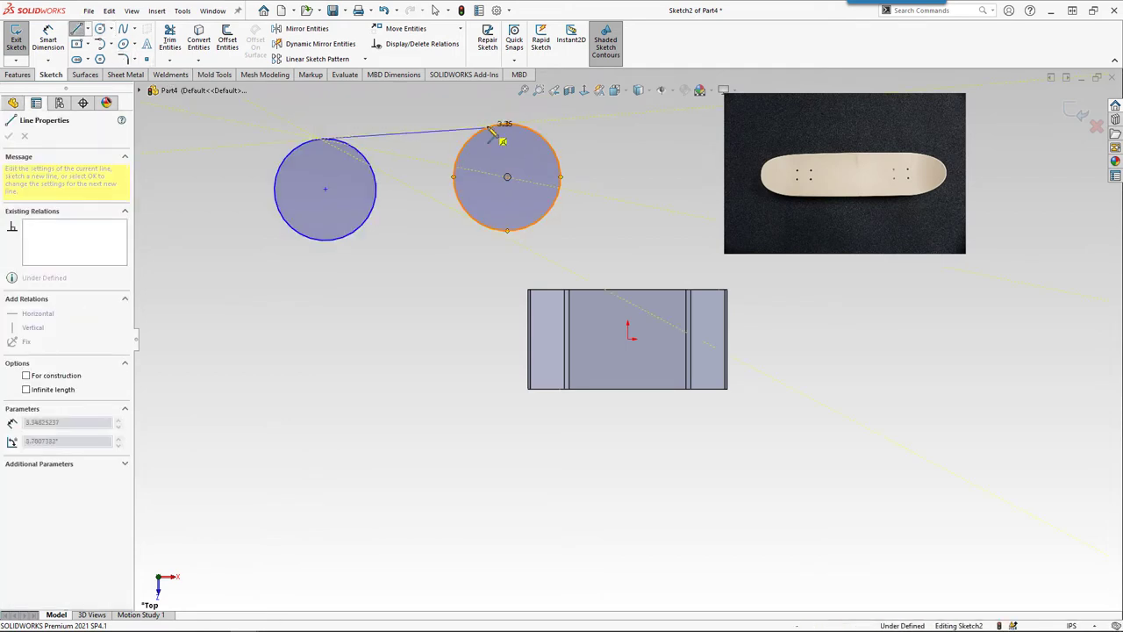
pyautogui.doubleClick(490, 129)
pyautogui.click(332, 239)
pyautogui.click(507, 232)
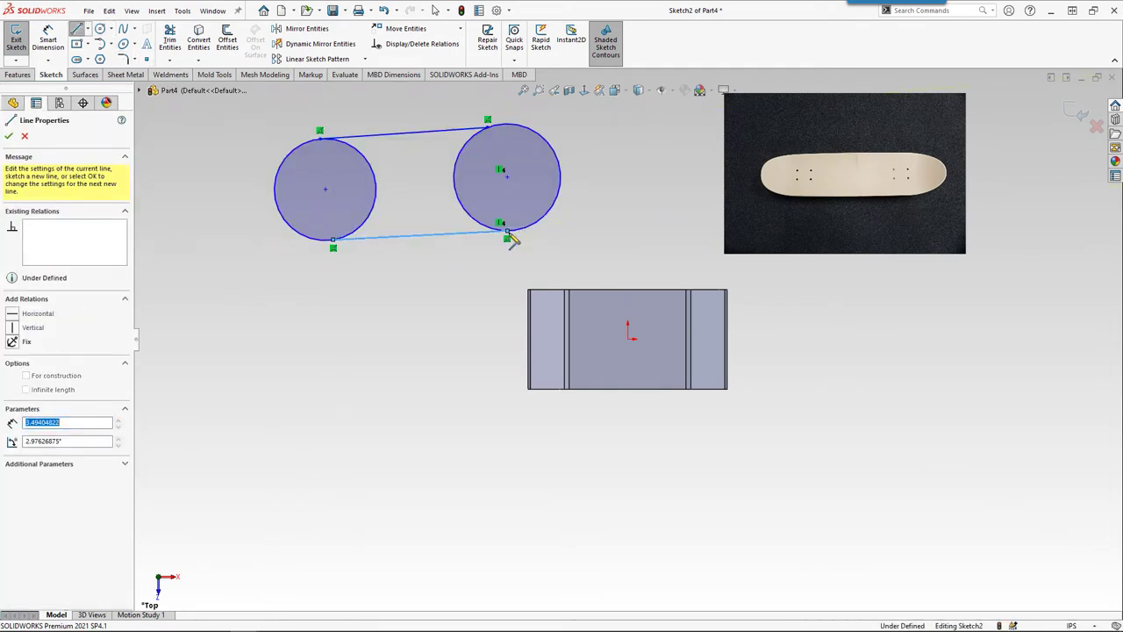
pyautogui.press('Escape')
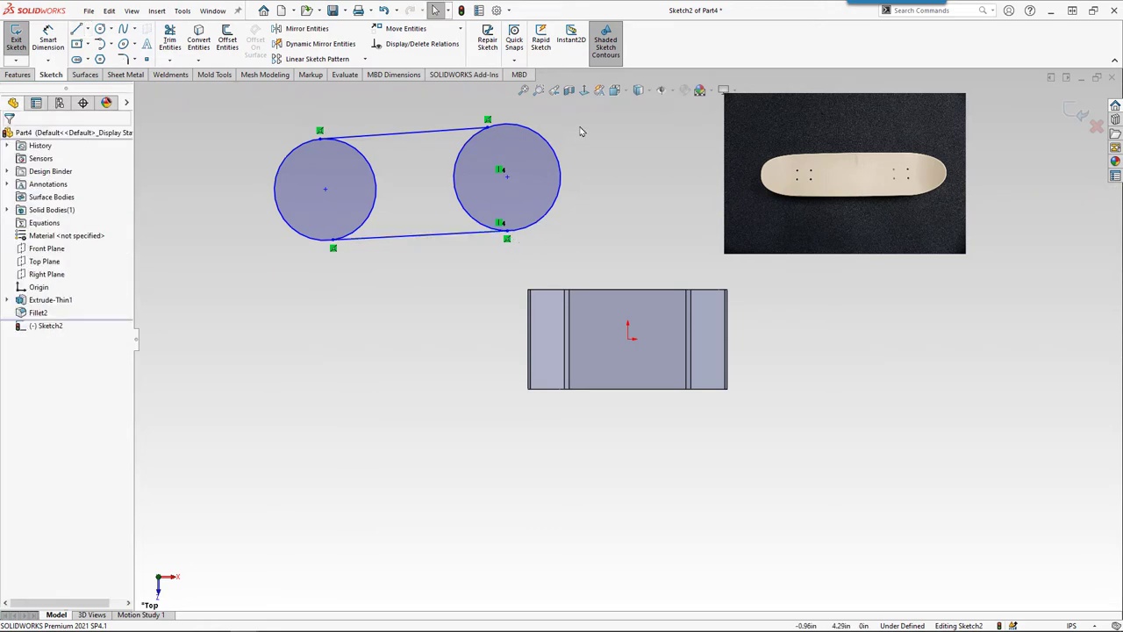
pyautogui.moveTo(582, 131); pyautogui.dragTo(307, 261)
pyautogui.press('Delete')
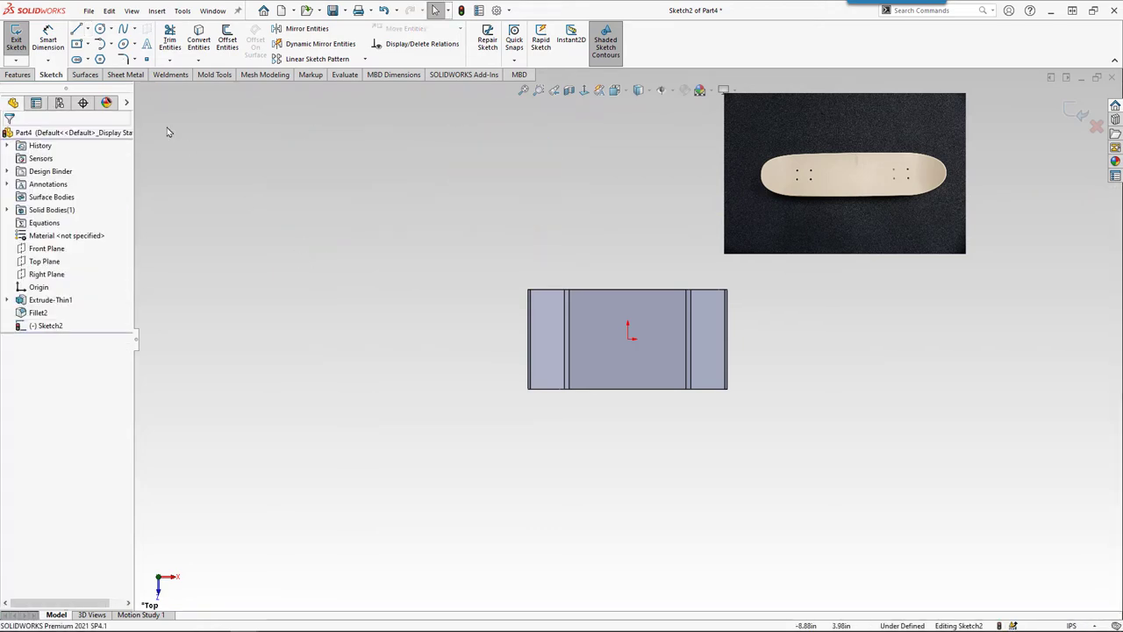
# Draw a corner rectangle in Sketch2
pyautogui.click(88, 45)
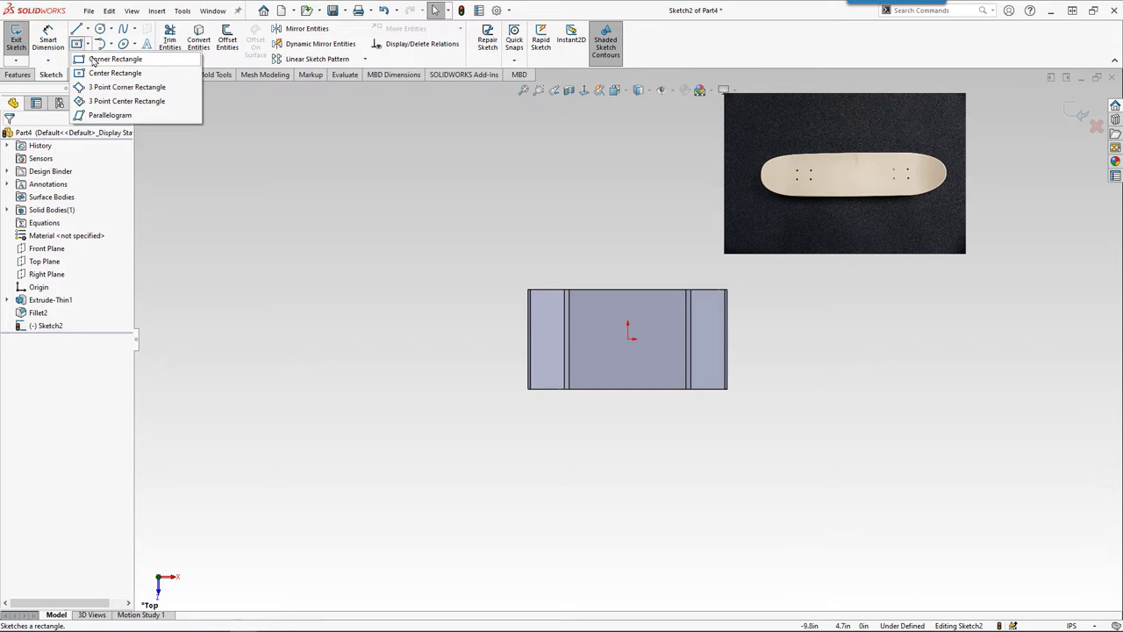
pyautogui.click(93, 59)
pyautogui.click(278, 163)
pyautogui.click(452, 235)
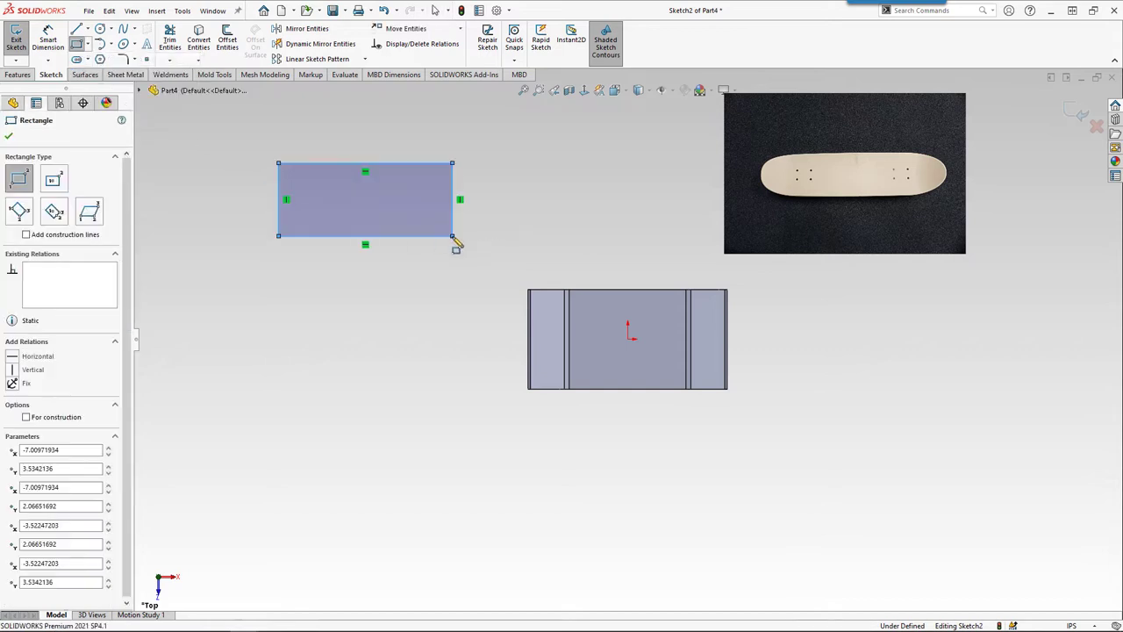
# Round both rectangle ends with tangent arcs
pyautogui.click(100, 46)
pyautogui.click(452, 163)
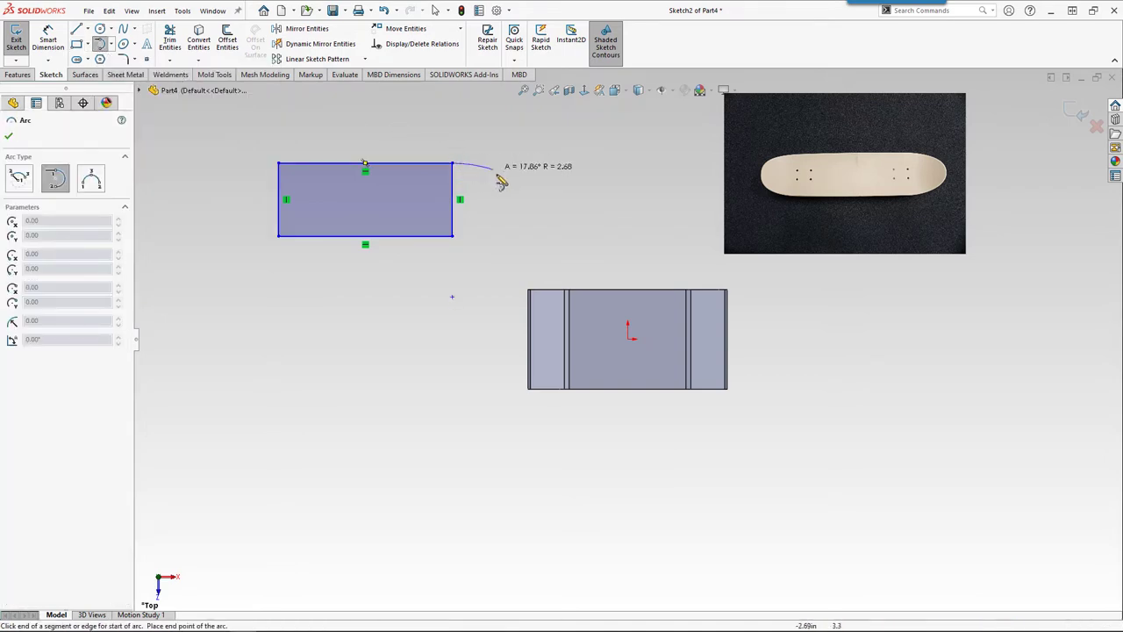
pyautogui.click(452, 234)
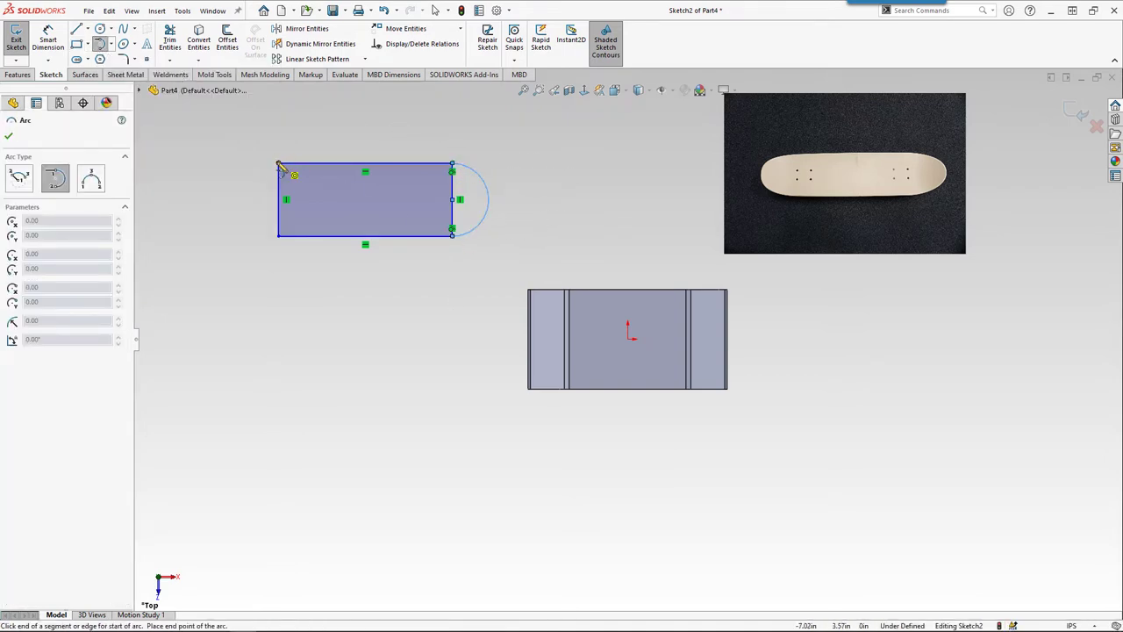
pyautogui.click(278, 164)
pyautogui.click(278, 236)
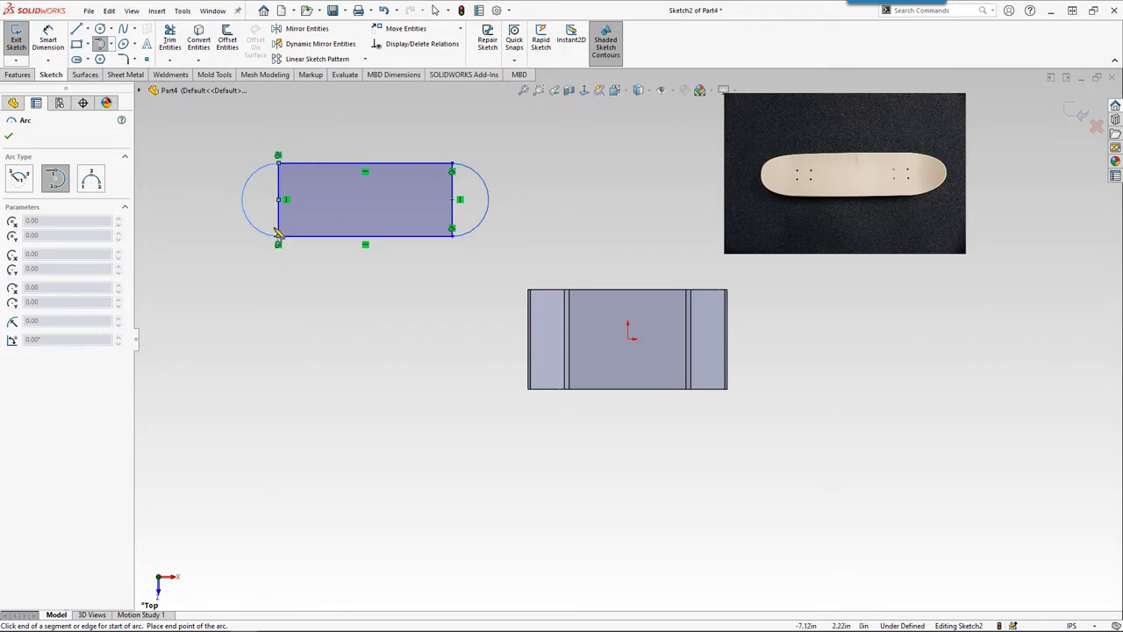
pyautogui.press('Escape')
# Delete the straight end lines, then delete the whole rounded outline
pyautogui.click(278, 194)
pyautogui.press('Delete')
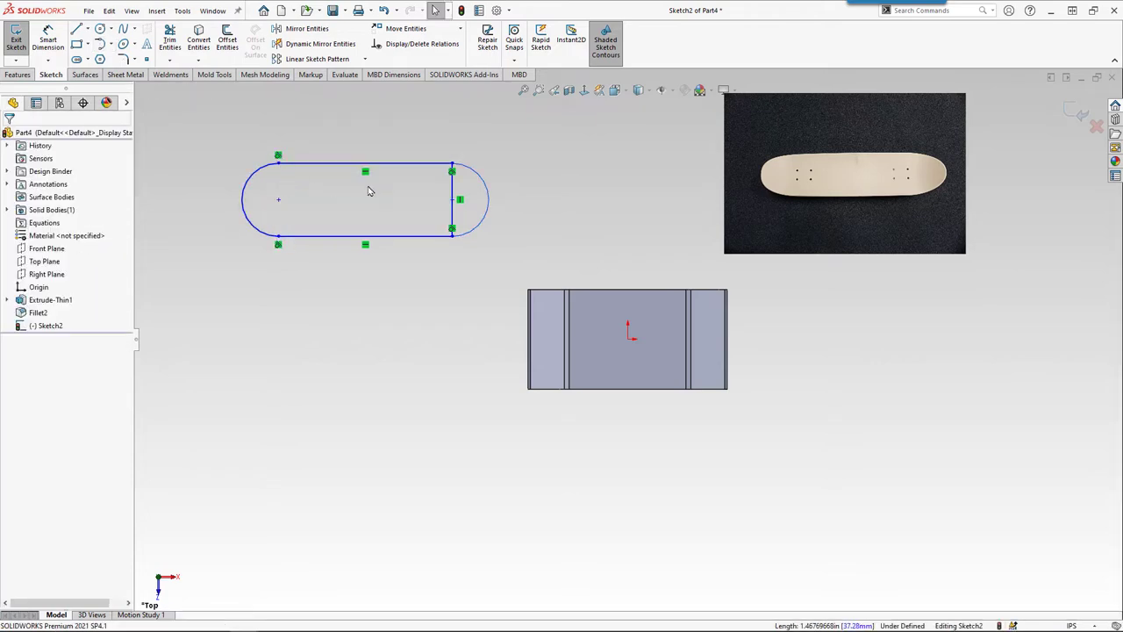
pyautogui.click(451, 191)
pyautogui.press('Delete')
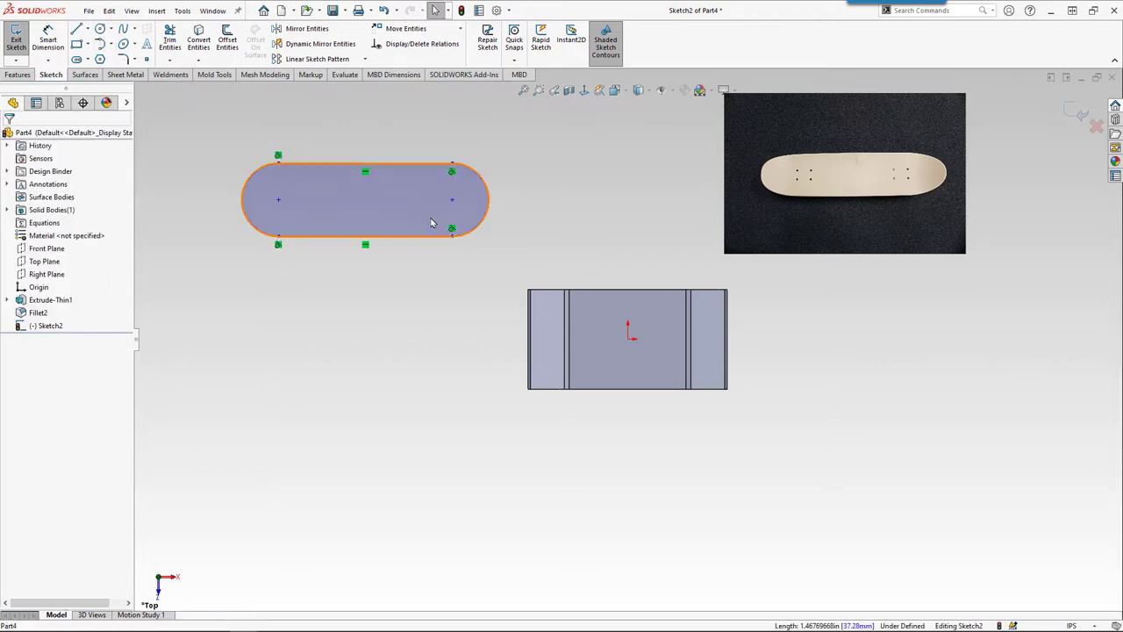
pyautogui.moveTo(502, 138); pyautogui.dragTo(208, 281)
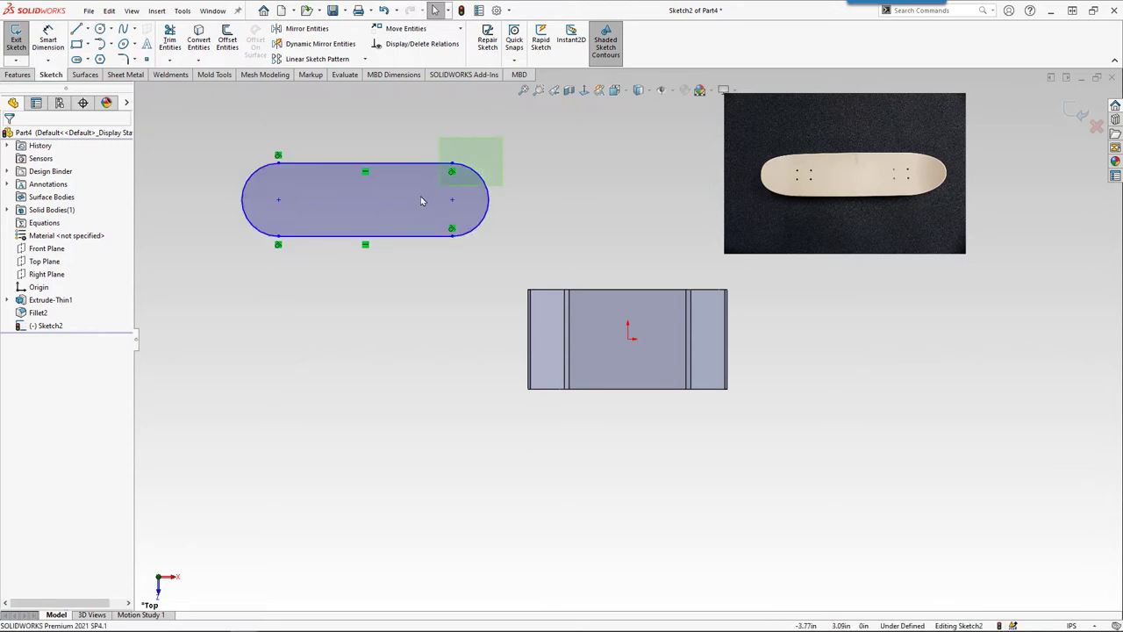
pyautogui.press('Delete')
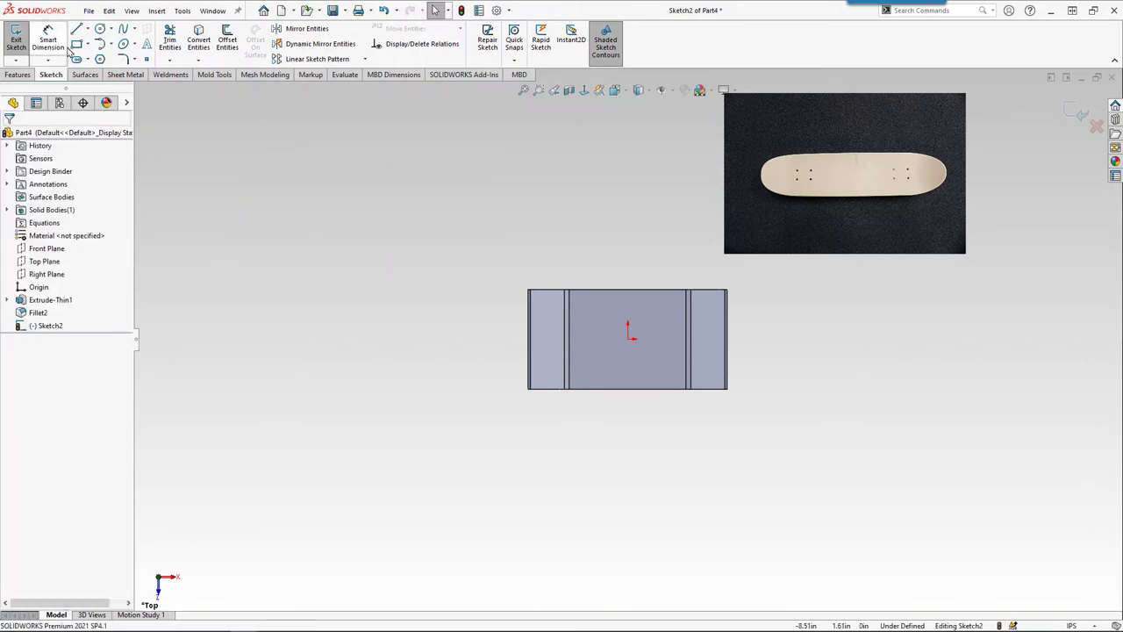
pyautogui.press('l')
pyautogui.click(251, 211)
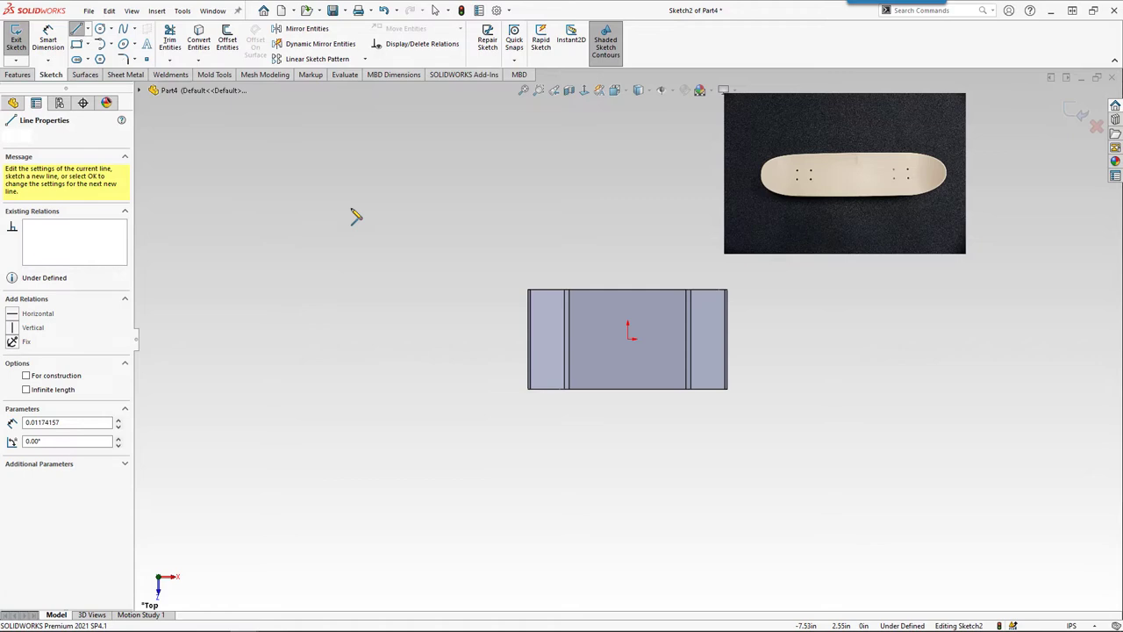
pyautogui.click(436, 204)
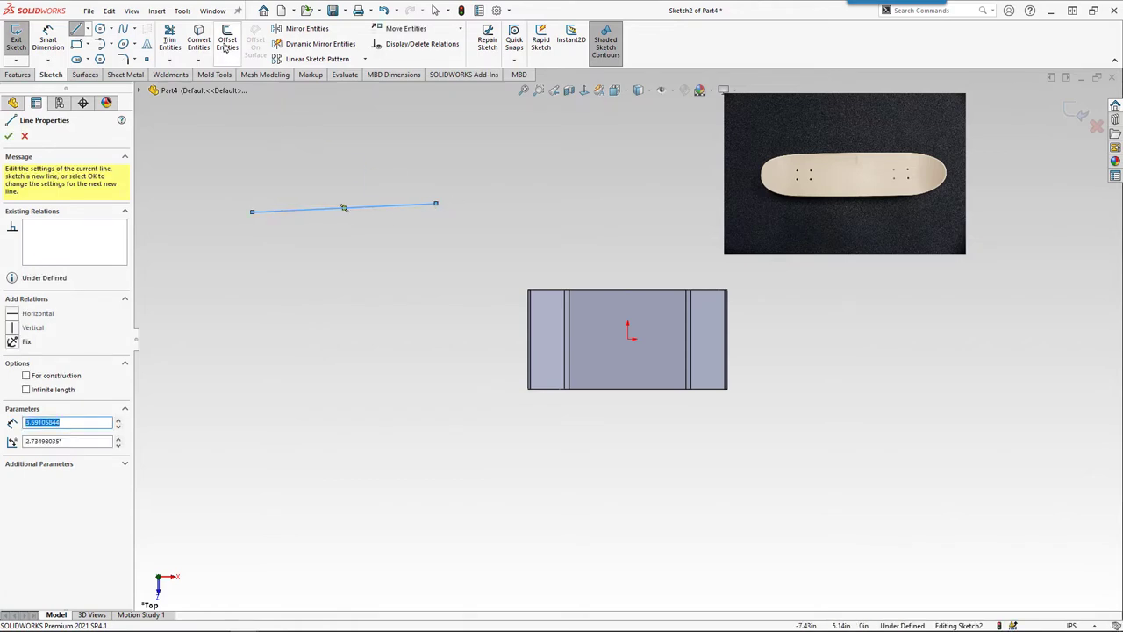
pyautogui.click(226, 44)
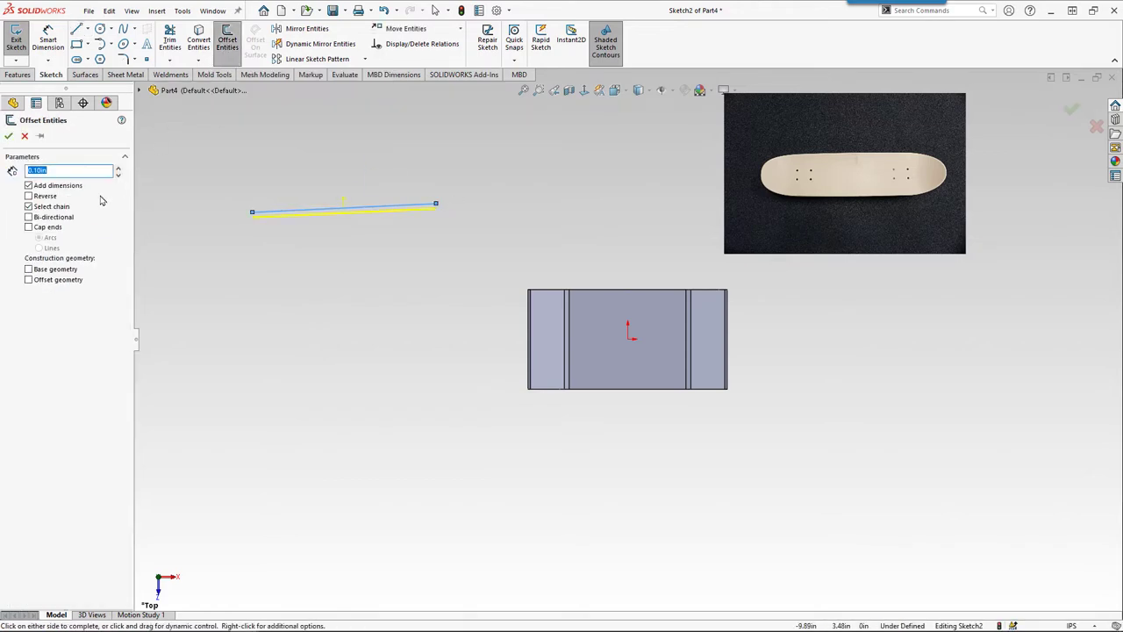
pyautogui.click(118, 168)
pyautogui.click(118, 167)
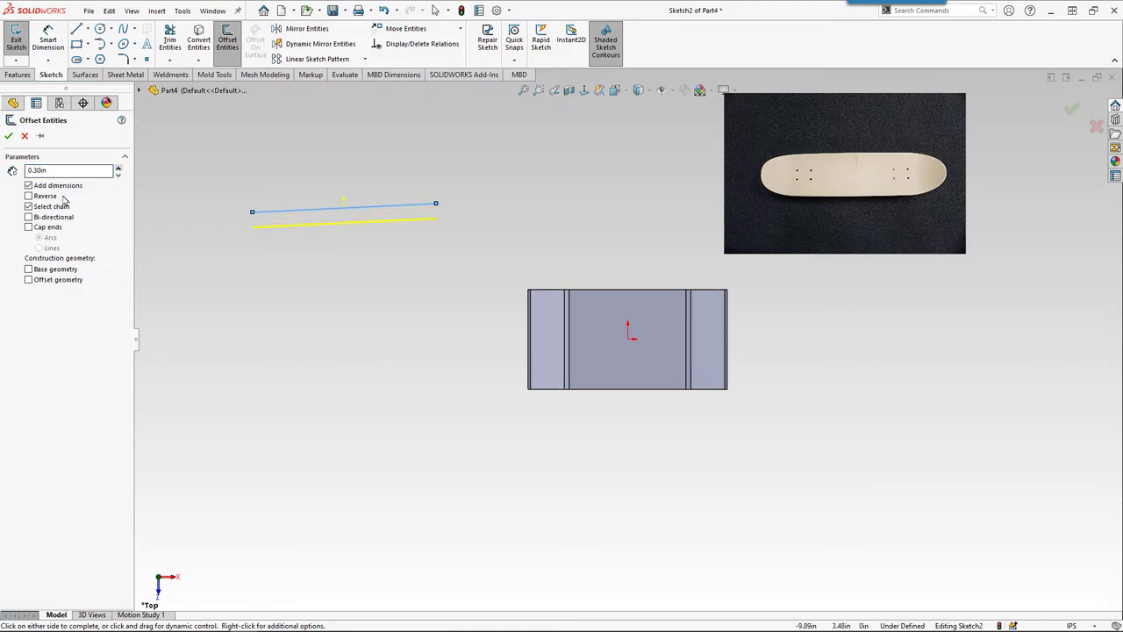
pyautogui.click(28, 217)
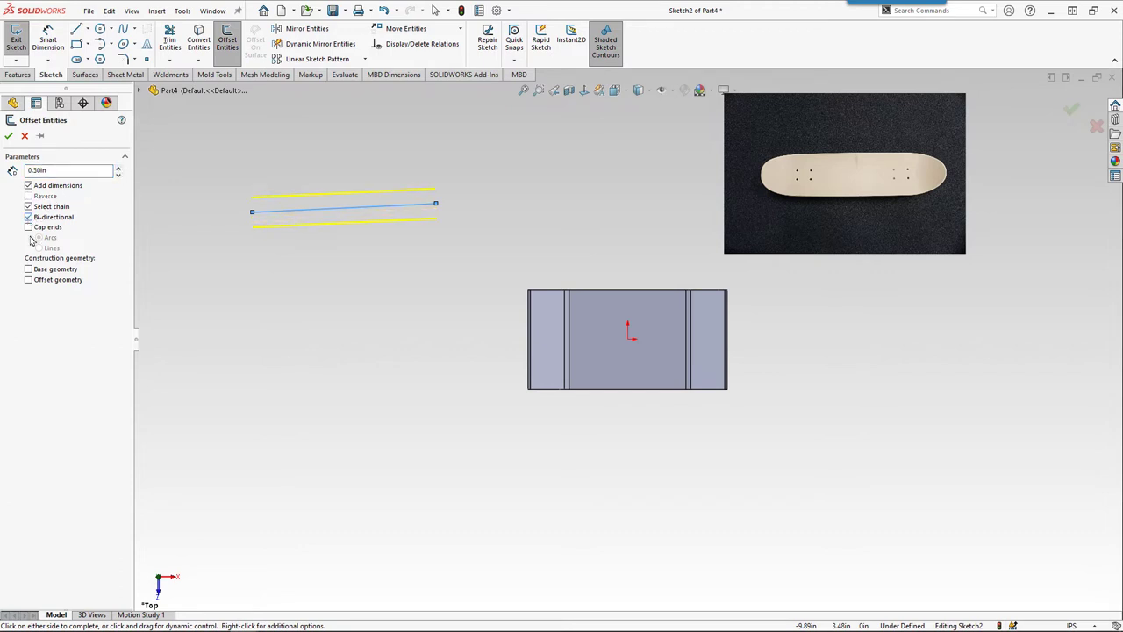
pyautogui.click(29, 227)
pyautogui.click(9, 136)
pyautogui.scroll(-3, 351, 211)
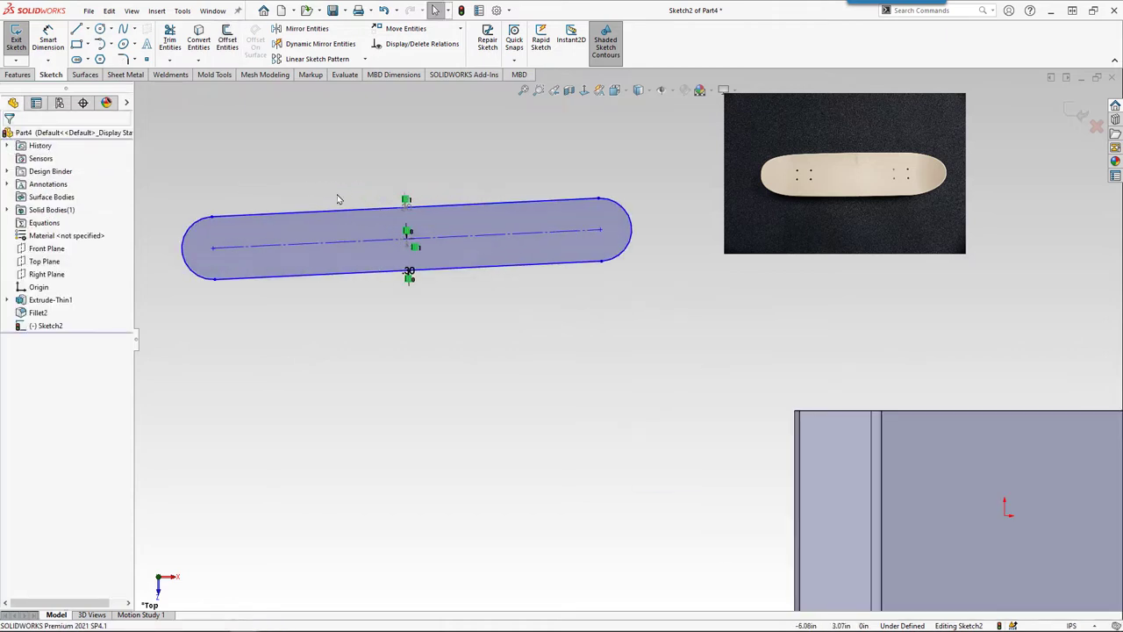
pyautogui.scroll(2, 474, 241)
pyautogui.scroll(2, 628, 340)
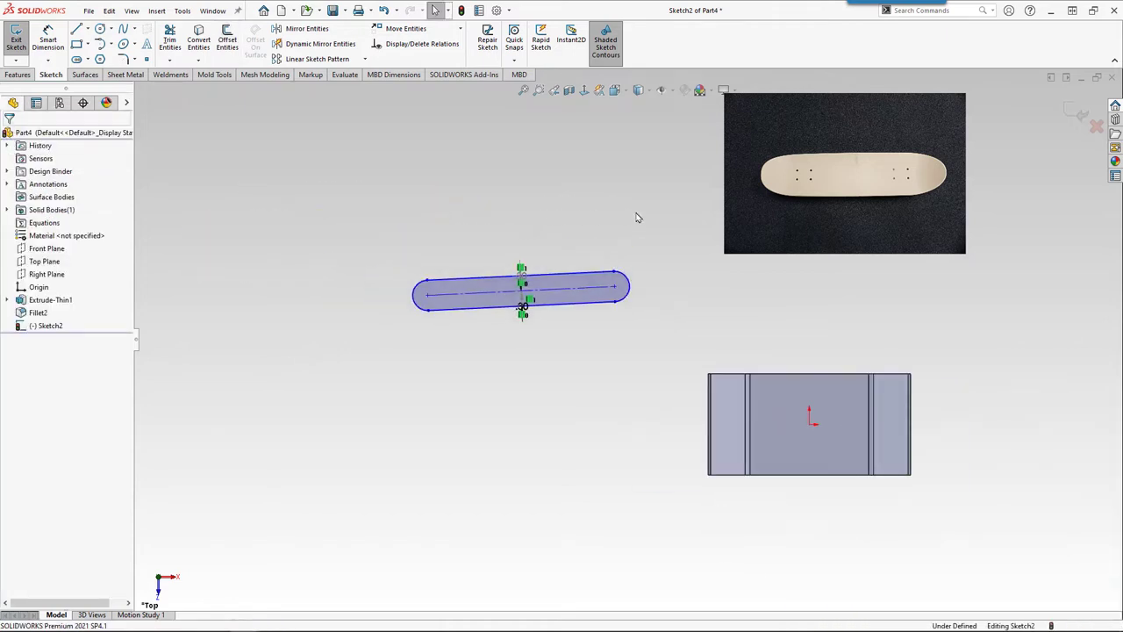
pyautogui.moveTo(636, 212); pyautogui.dragTo(367, 358)
pyautogui.press('Delete')
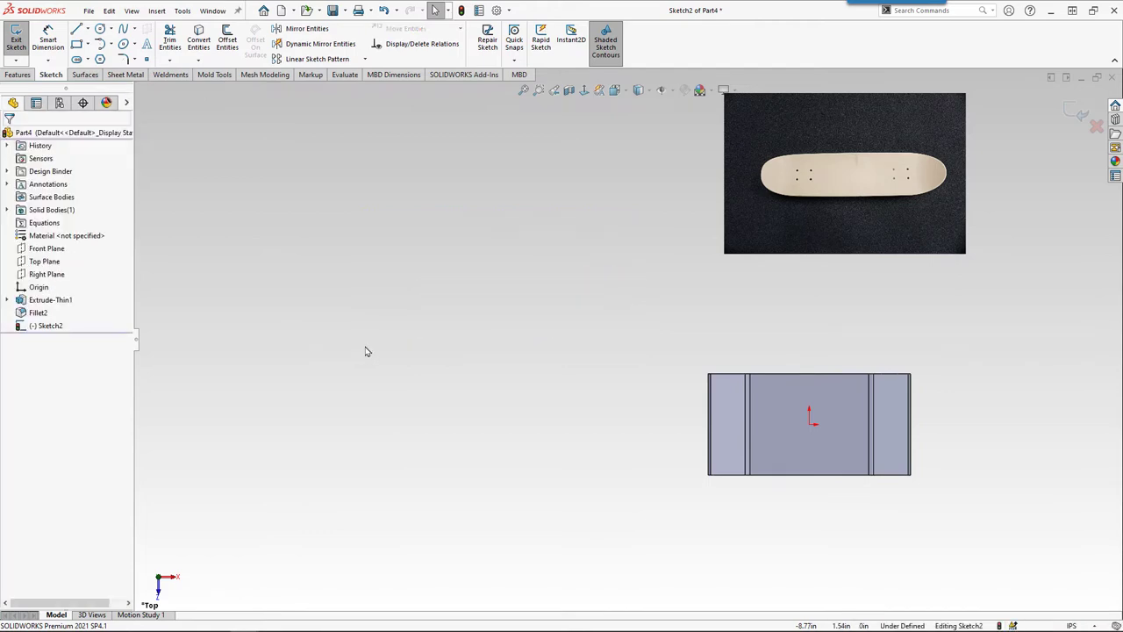
# Draw a dimensioned straight slot, 2.40 in between centres and 1.78 in wide
pyautogui.click(88, 59)
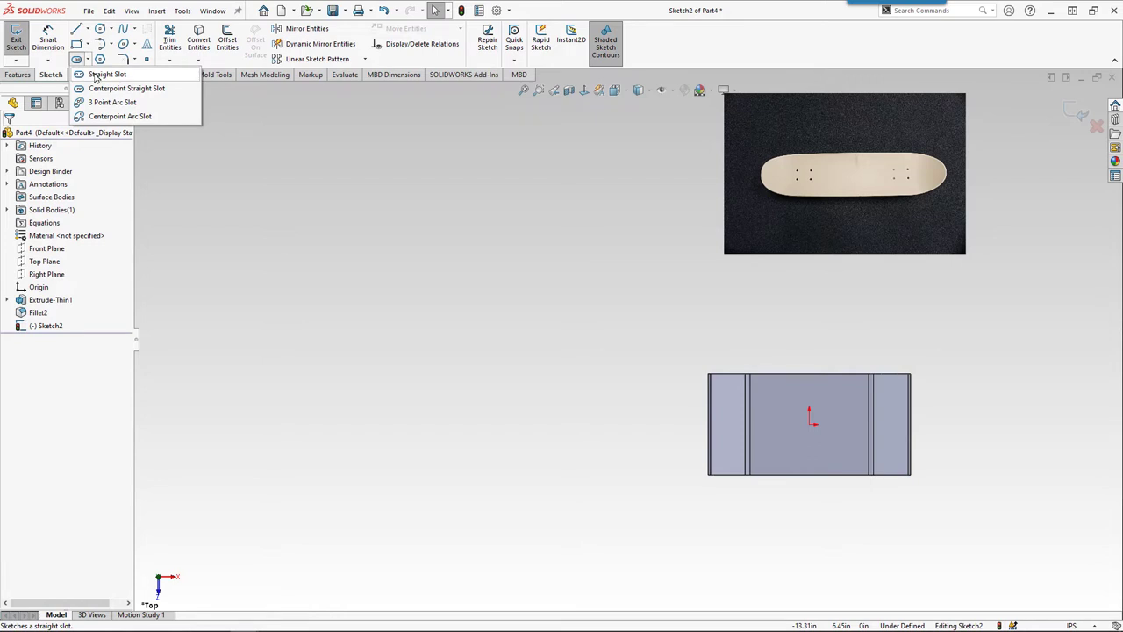
pyautogui.click(105, 74)
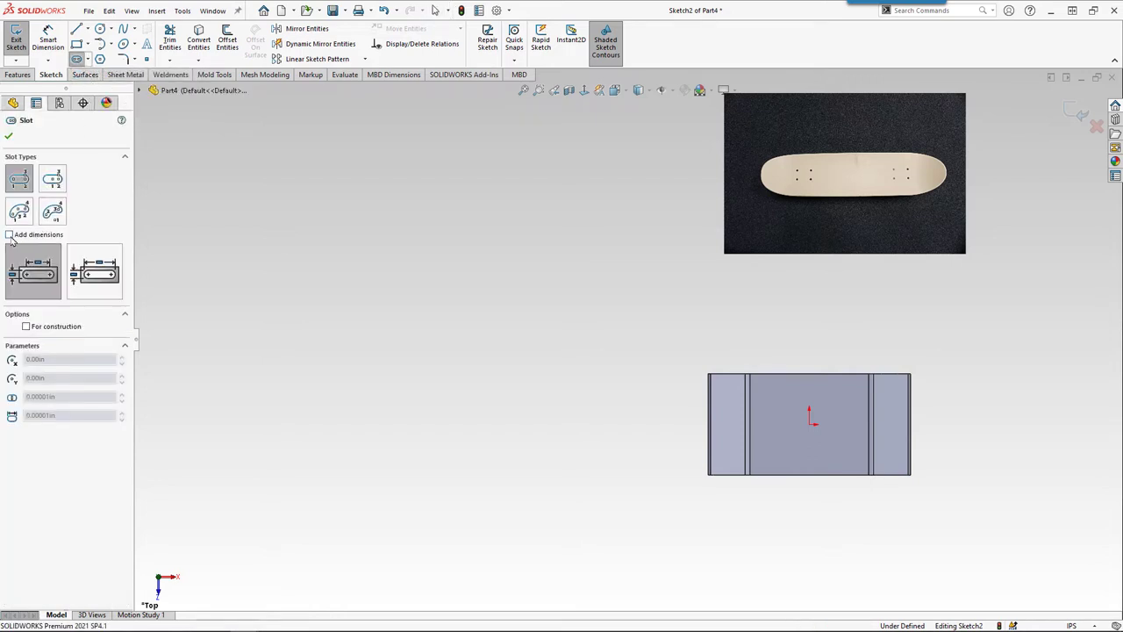
pyautogui.click(10, 235)
pyautogui.click(417, 253)
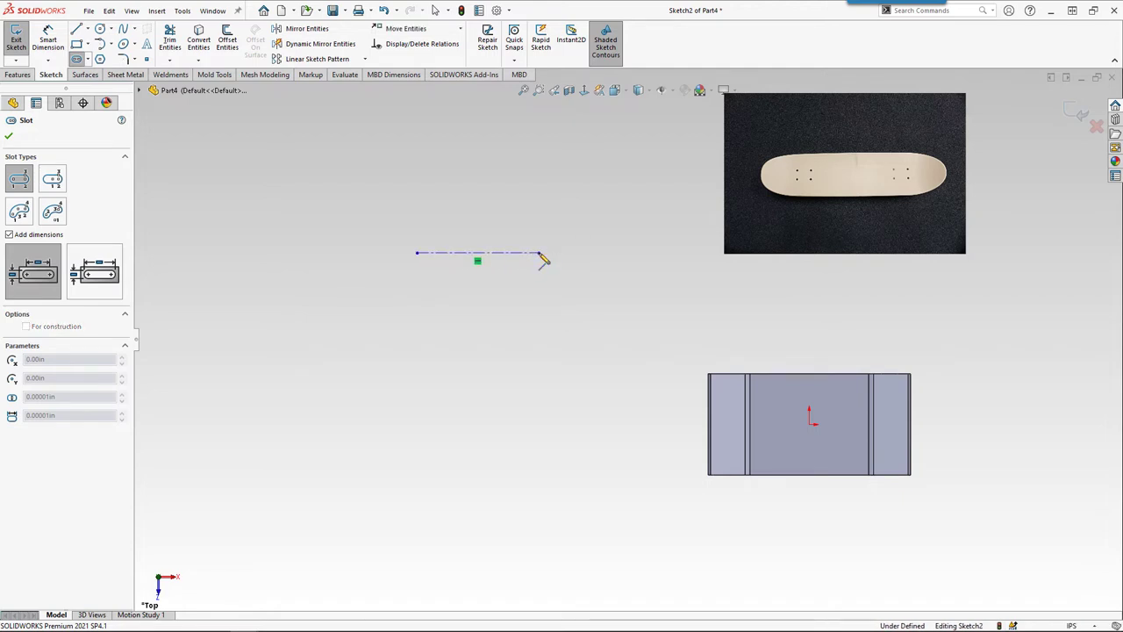
pyautogui.click(539, 253)
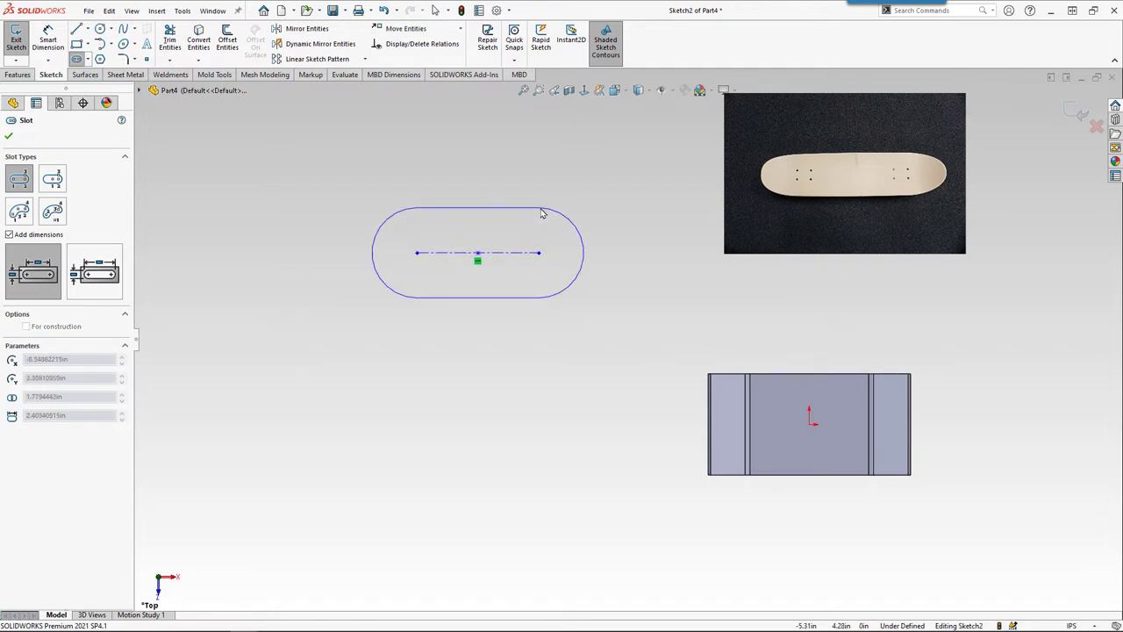
pyautogui.click(542, 213)
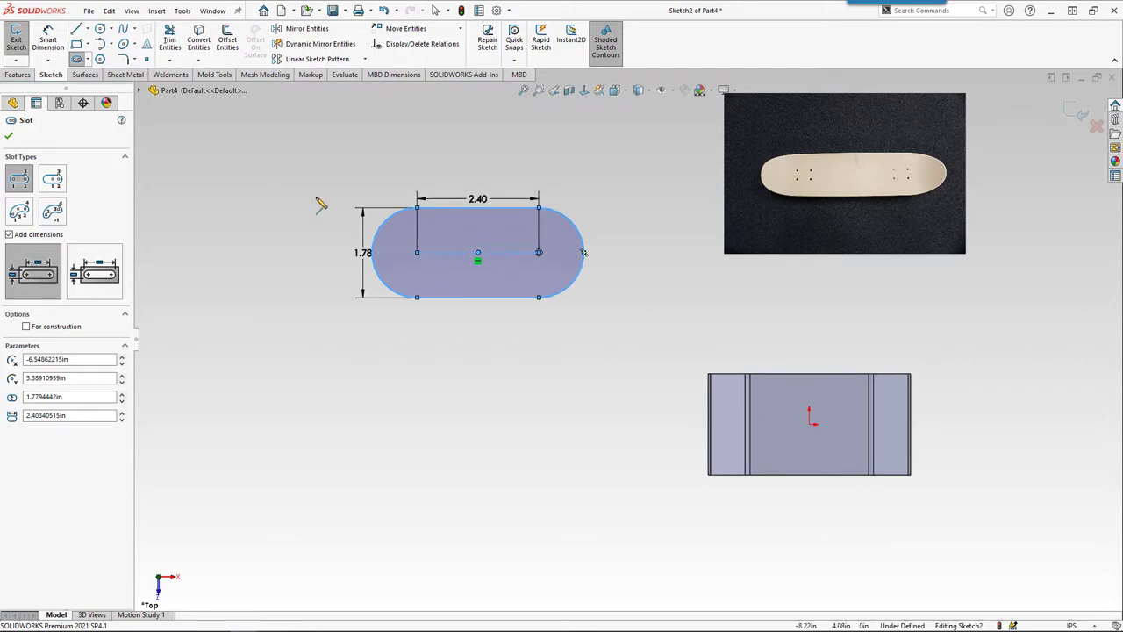
pyautogui.click(9, 136)
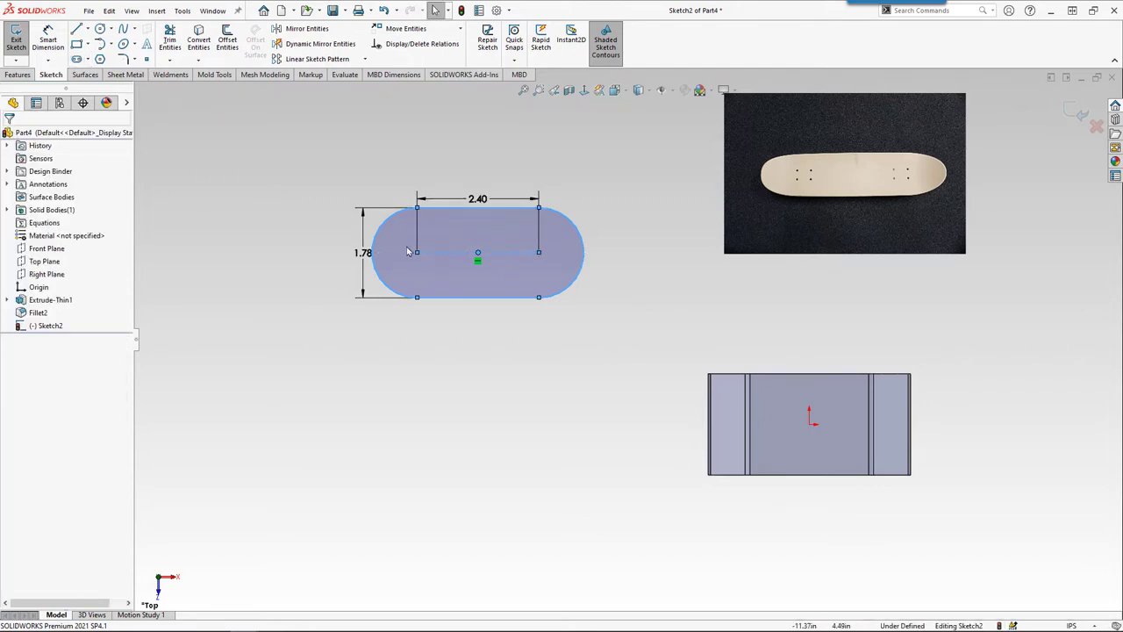
# Move the slot up clear of the part and fit the view
pyautogui.click(551, 159)
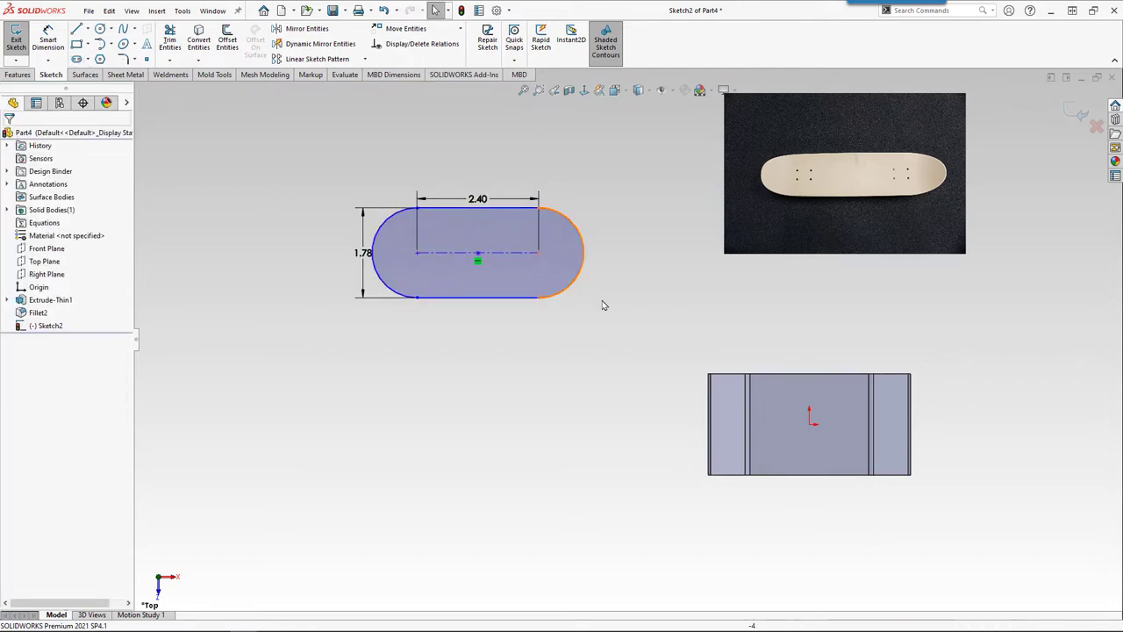
pyautogui.moveTo(538, 301)
pyautogui.mouseDown()
pyautogui.moveTo(651, 312)
pyautogui.moveTo(516, 306)
pyautogui.mouseUp()
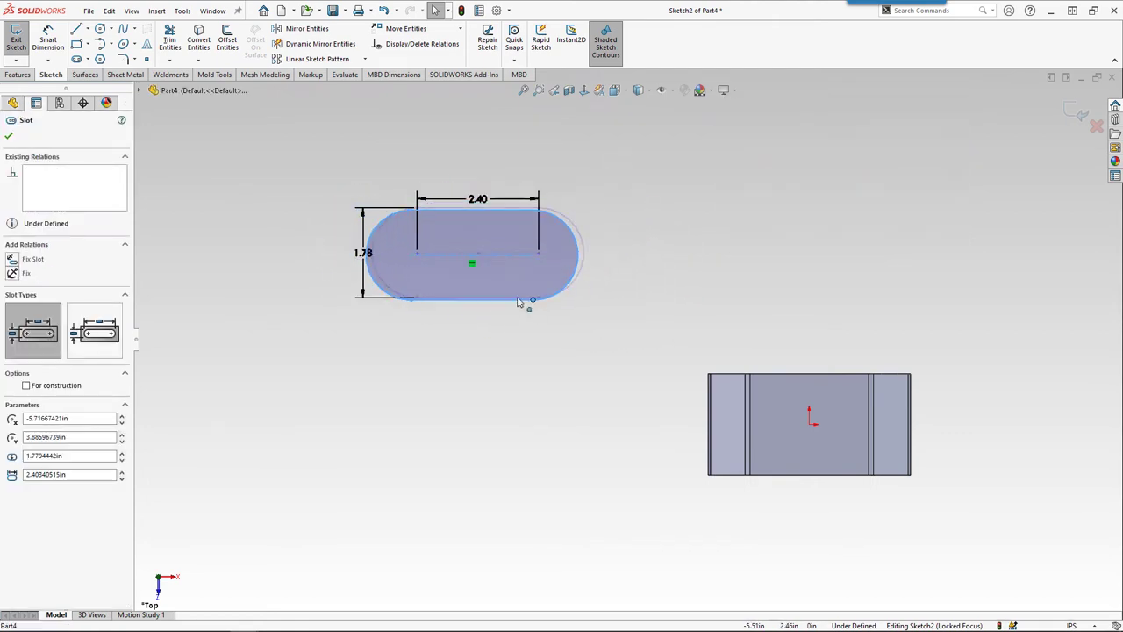
pyautogui.click(420, 286)
pyautogui.moveTo(409, 284); pyautogui.dragTo(773, 440)
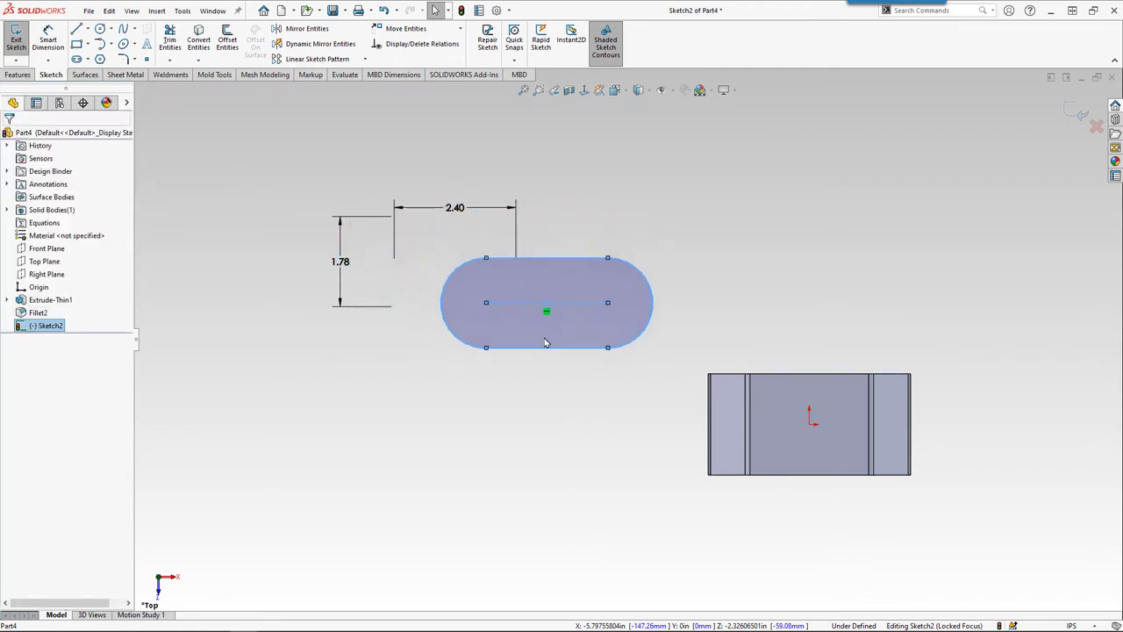
pyautogui.moveTo(752, 352); pyautogui.dragTo(747, 318)
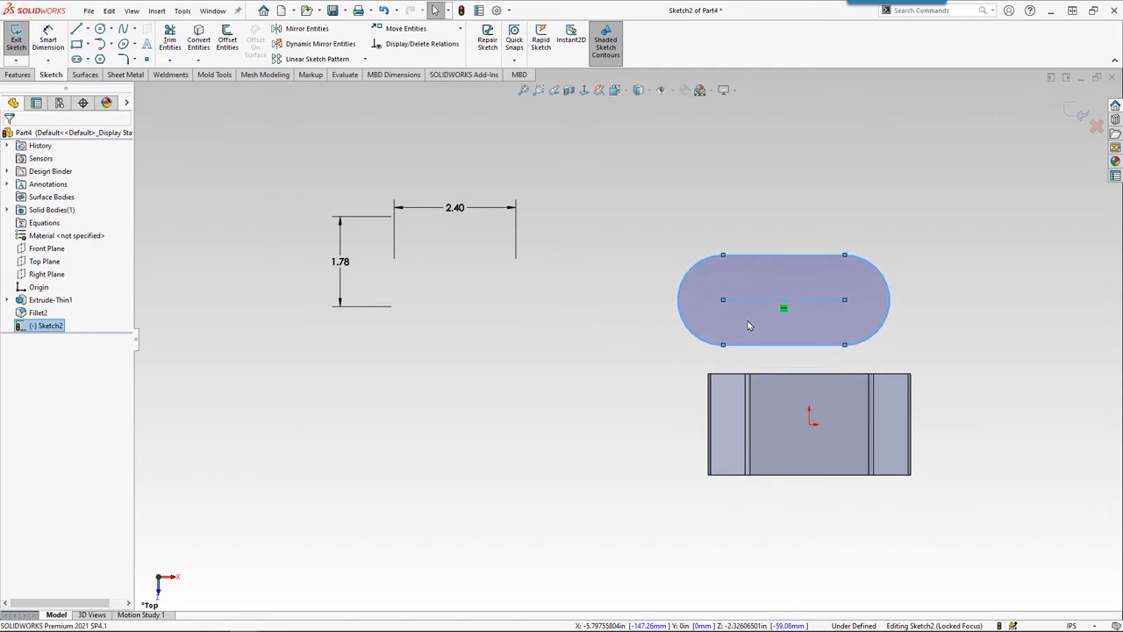
pyautogui.press('f')
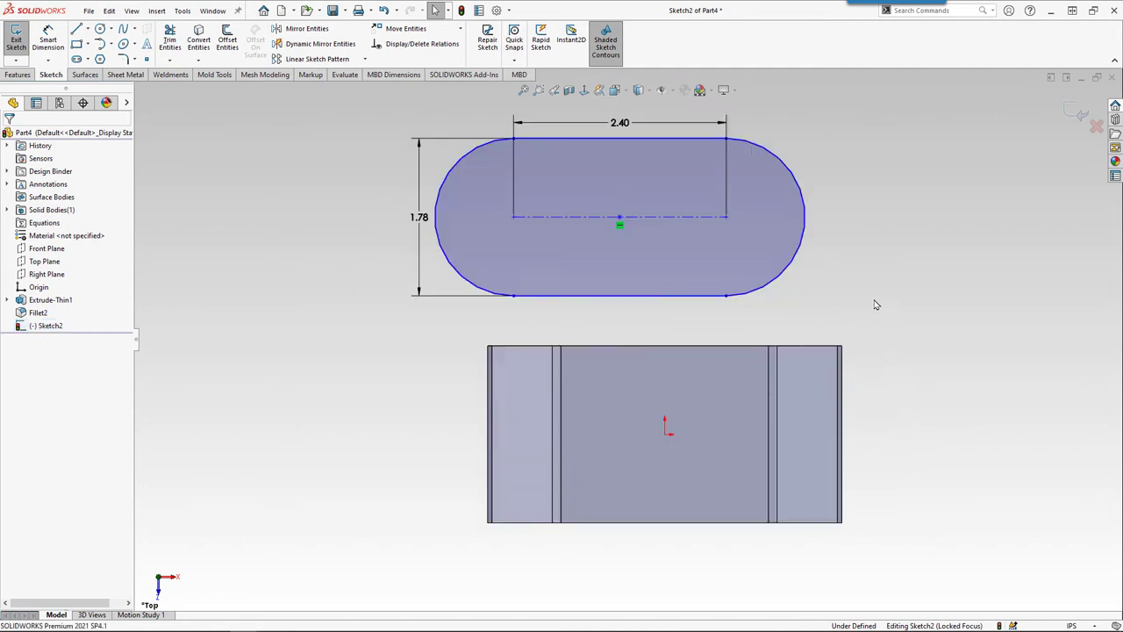
# Change the slot's 1.78 width dimension to 1.14
pyautogui.moveTo(422, 220); pyautogui.dragTo(394, 215)
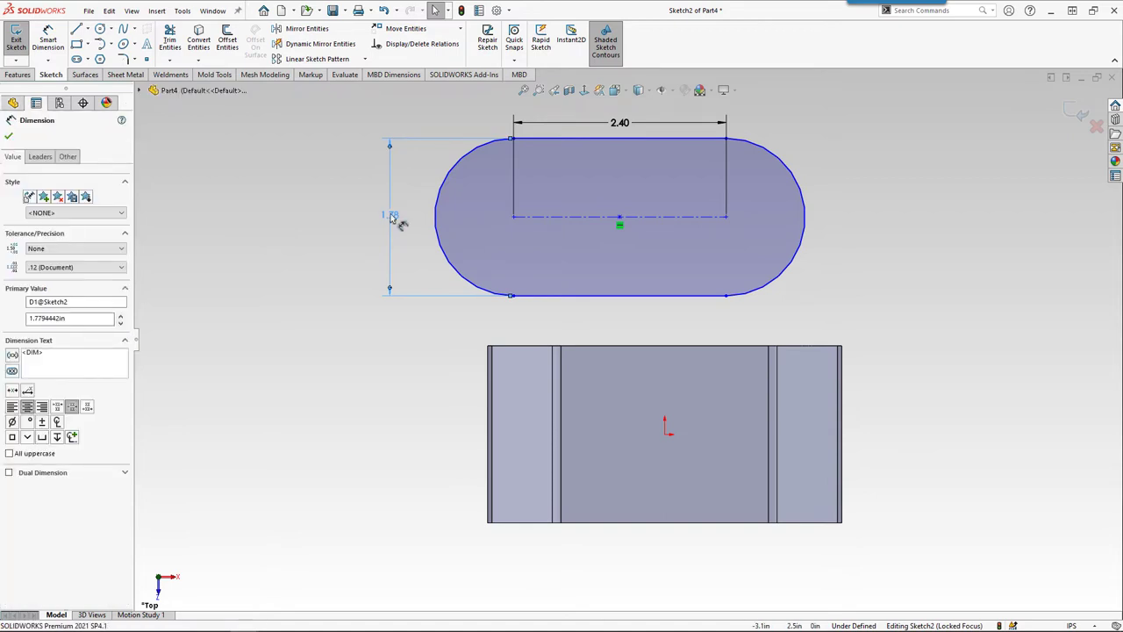
pyautogui.doubleClick(392, 217)
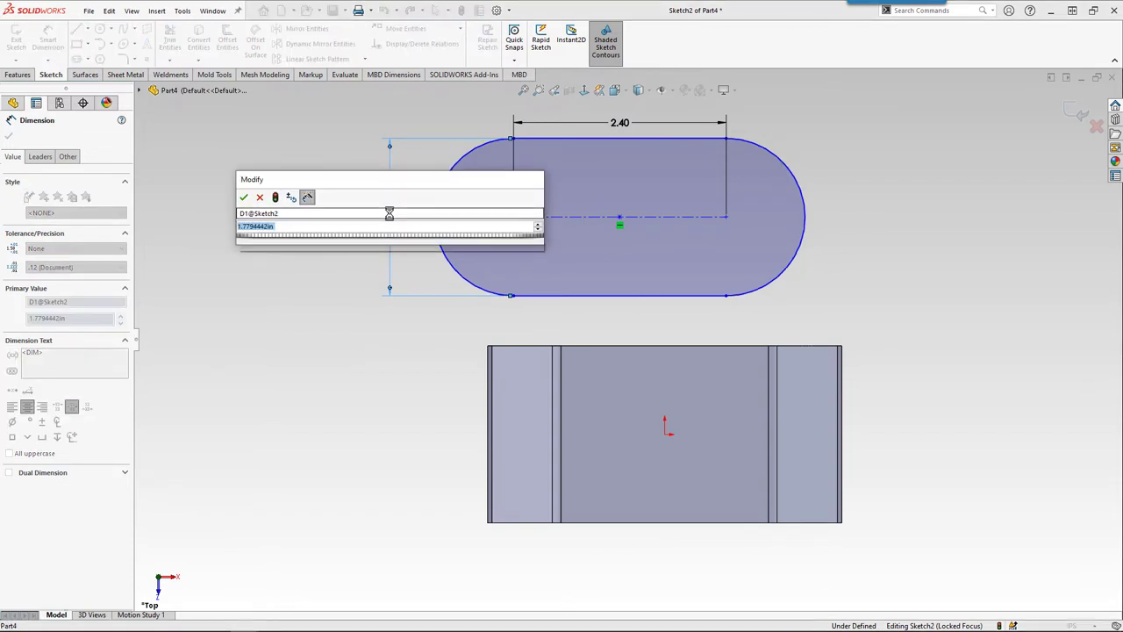
pyautogui.write('1.14')
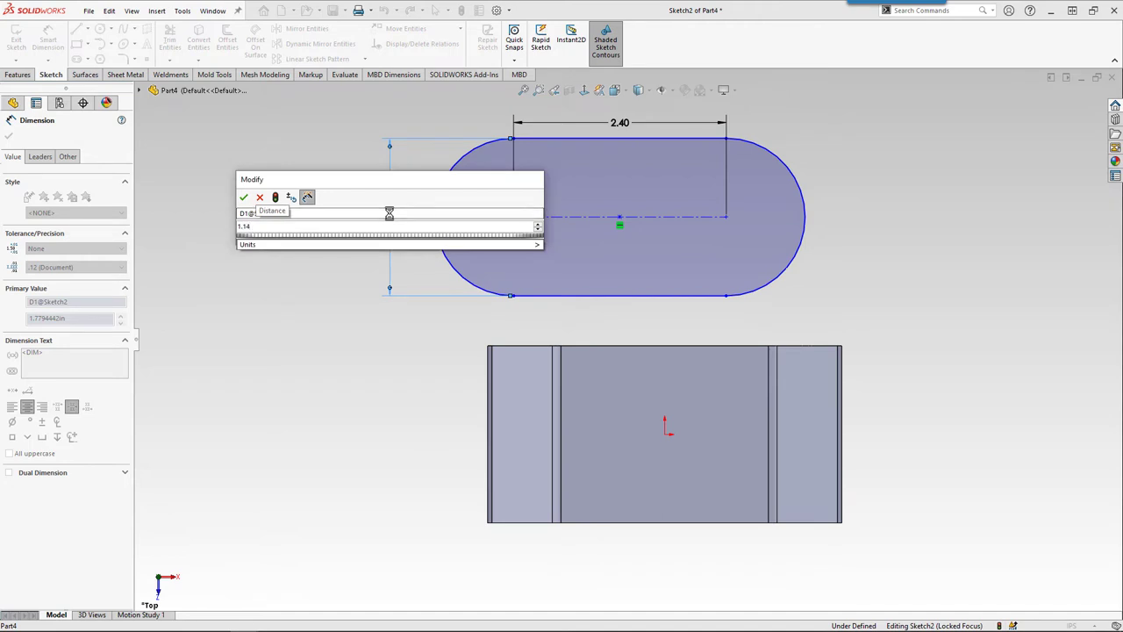
pyautogui.press('Return')
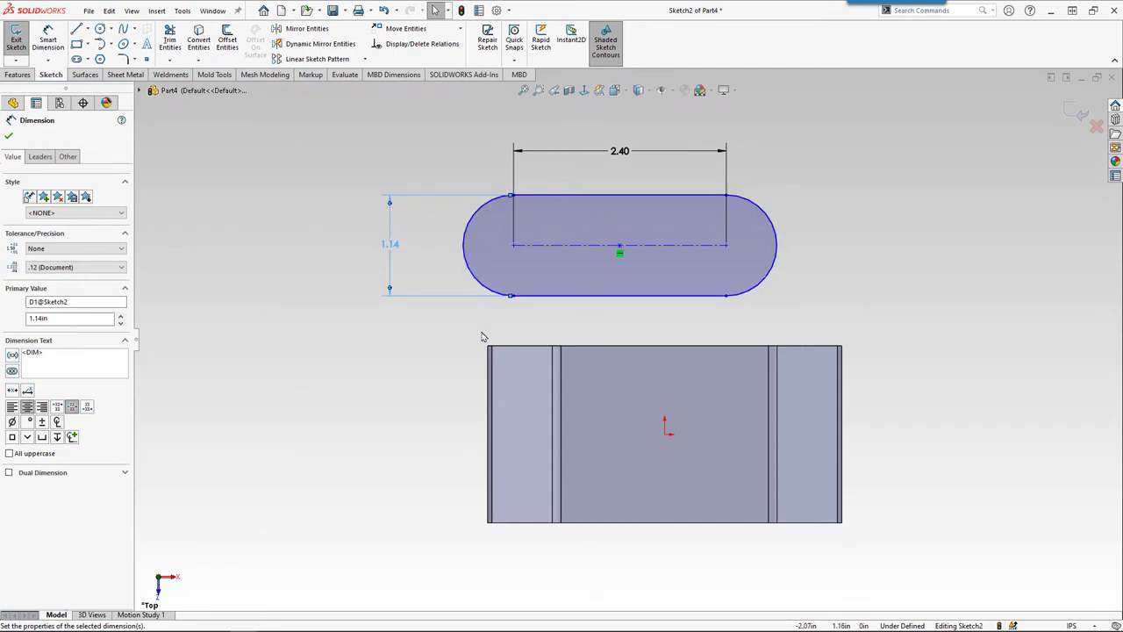
# Delete the 2.40 length dimension, move the slot onto the board and stretch its left end
pyautogui.click(621, 152)
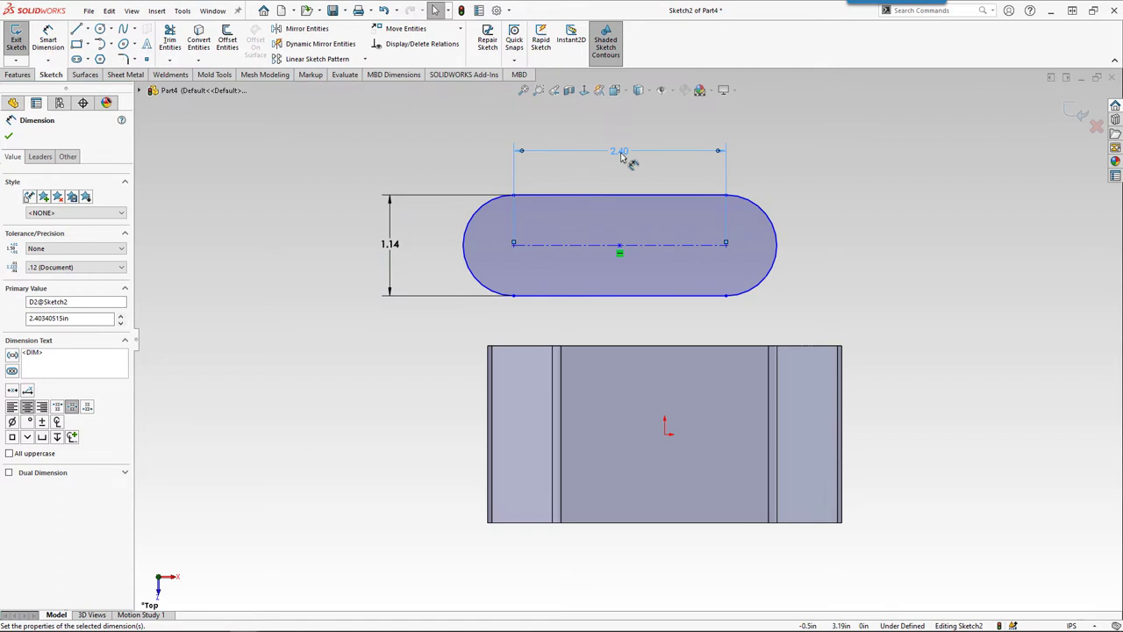
pyautogui.press('Delete')
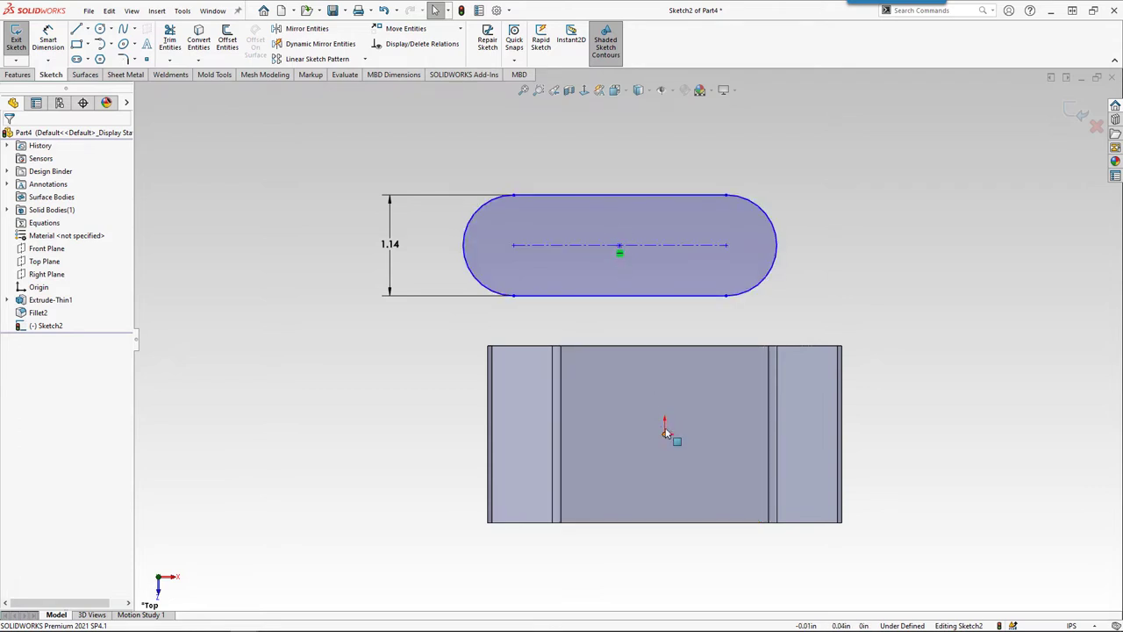
pyautogui.moveTo(619, 249); pyautogui.dragTo(666, 441)
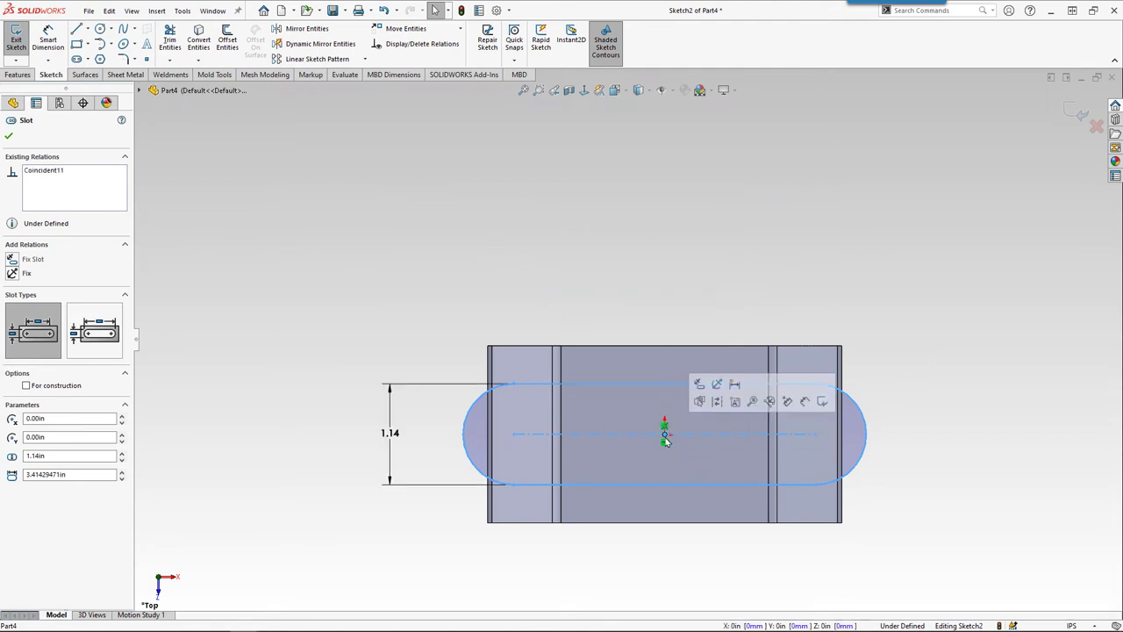
pyautogui.click(610, 301)
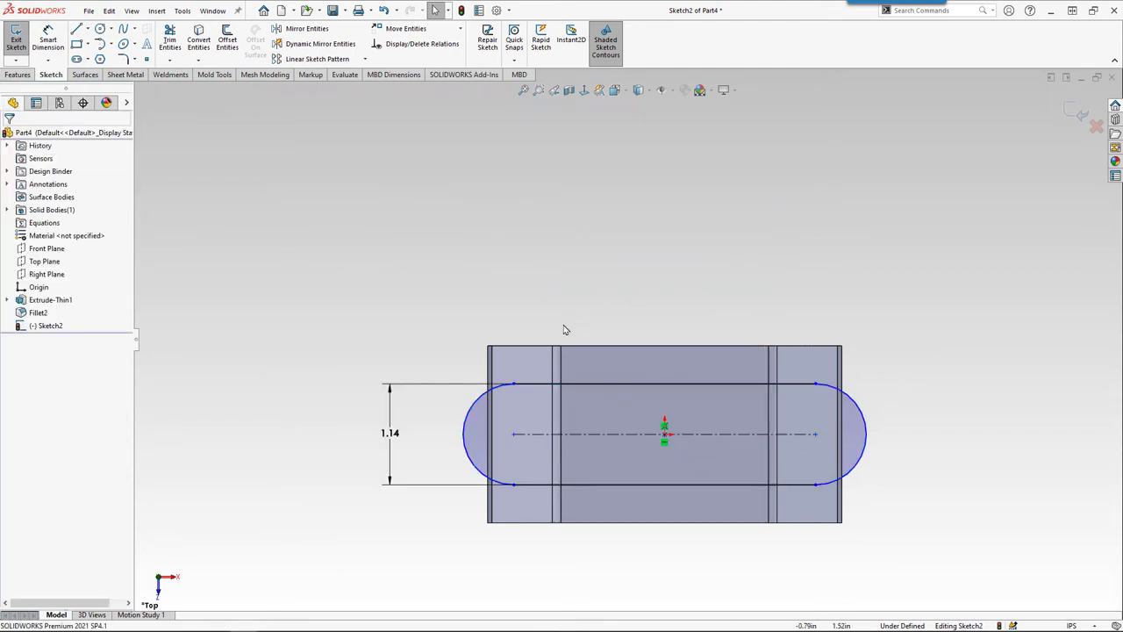
pyautogui.click(515, 436)
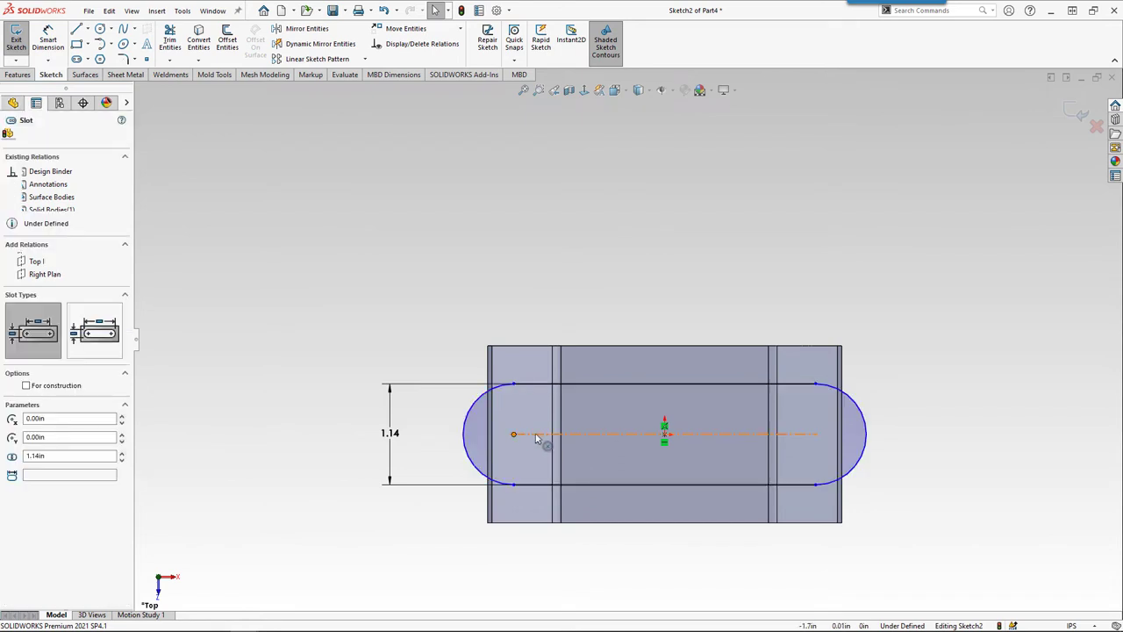
pyautogui.moveTo(518, 436); pyautogui.dragTo(541, 435)
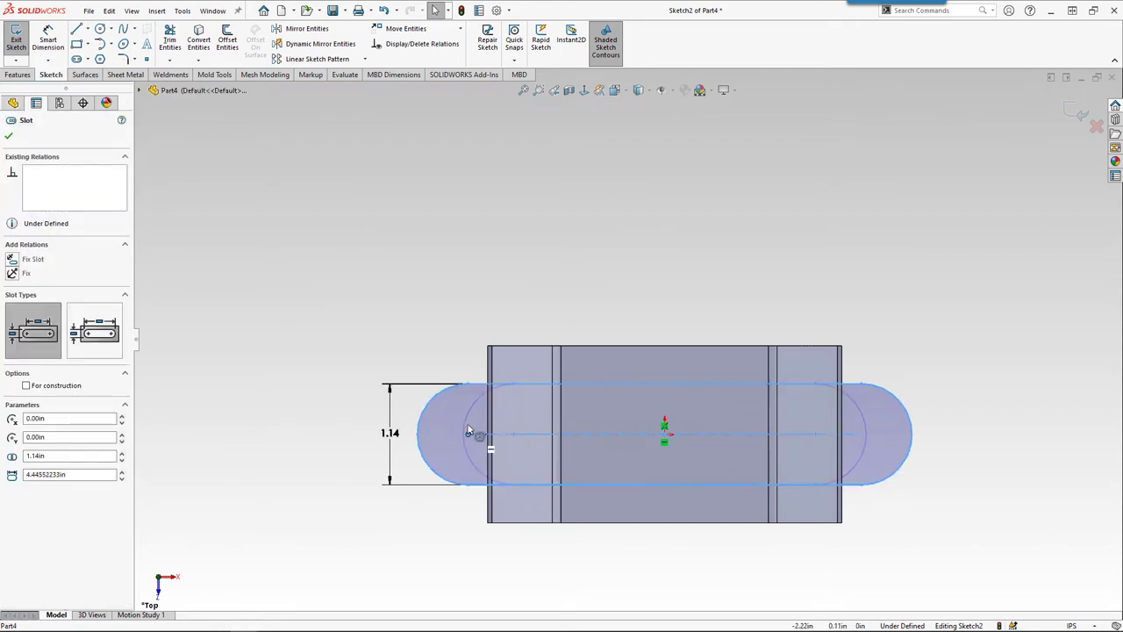
pyautogui.moveTo(541, 435)
pyautogui.mouseDown()
pyautogui.moveTo(464, 433)
pyautogui.moveTo(532, 441)
pyautogui.mouseUp()
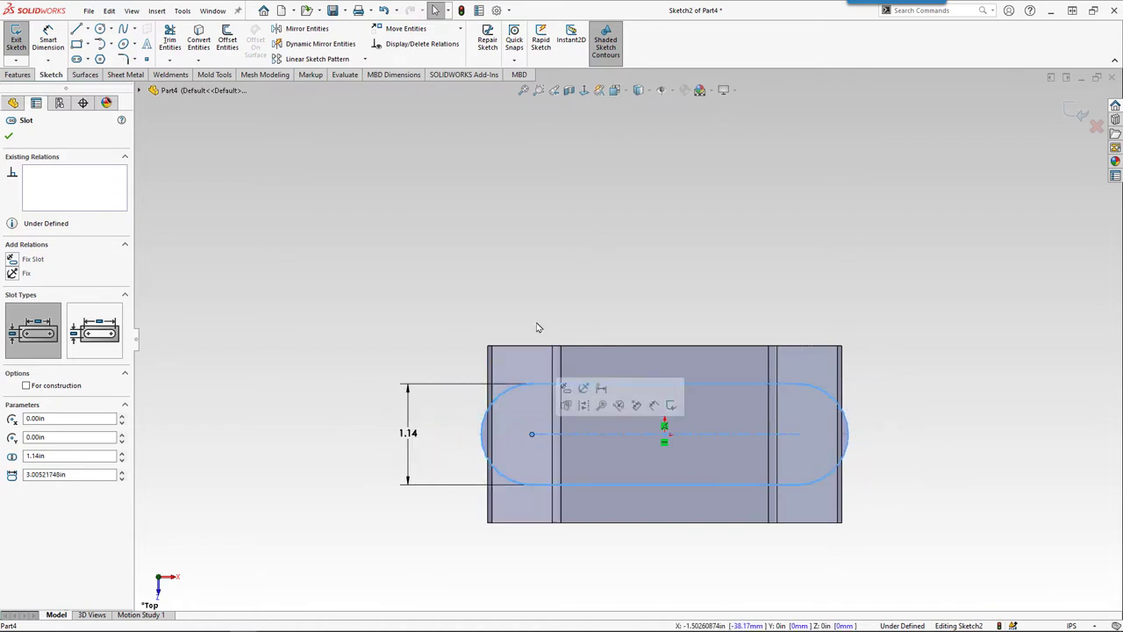
pyautogui.click(538, 283)
# Make the slot's left end arc tangent to the board's left edge, fully defining Sketch2
pyautogui.scroll(-2, 528, 428)
pyautogui.scroll(-1, 528, 427)
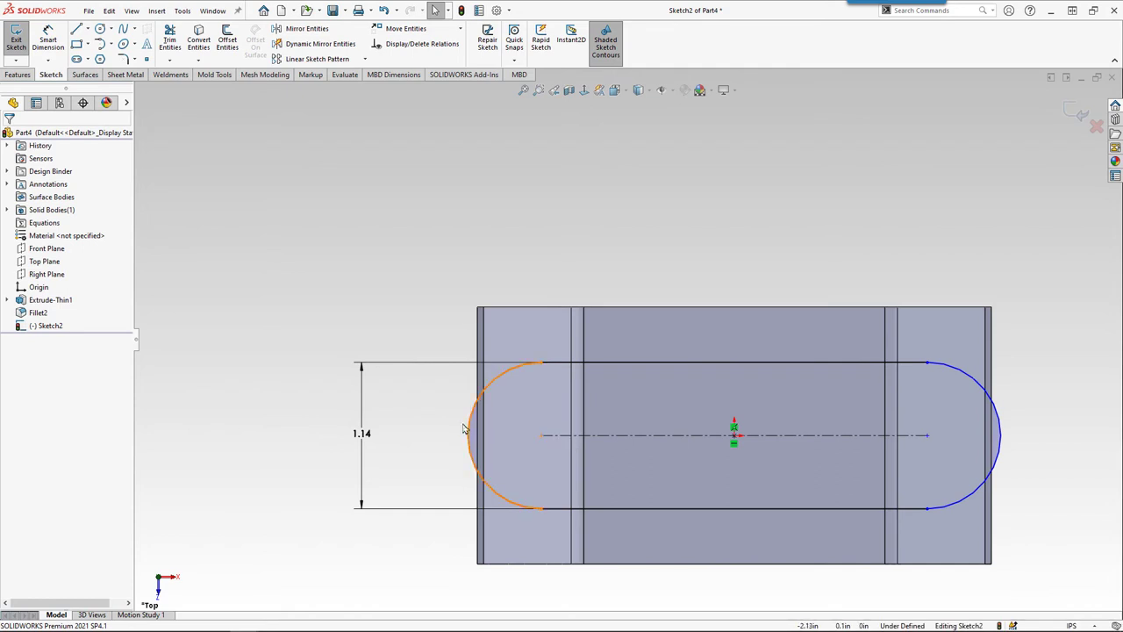
pyautogui.click(472, 429)
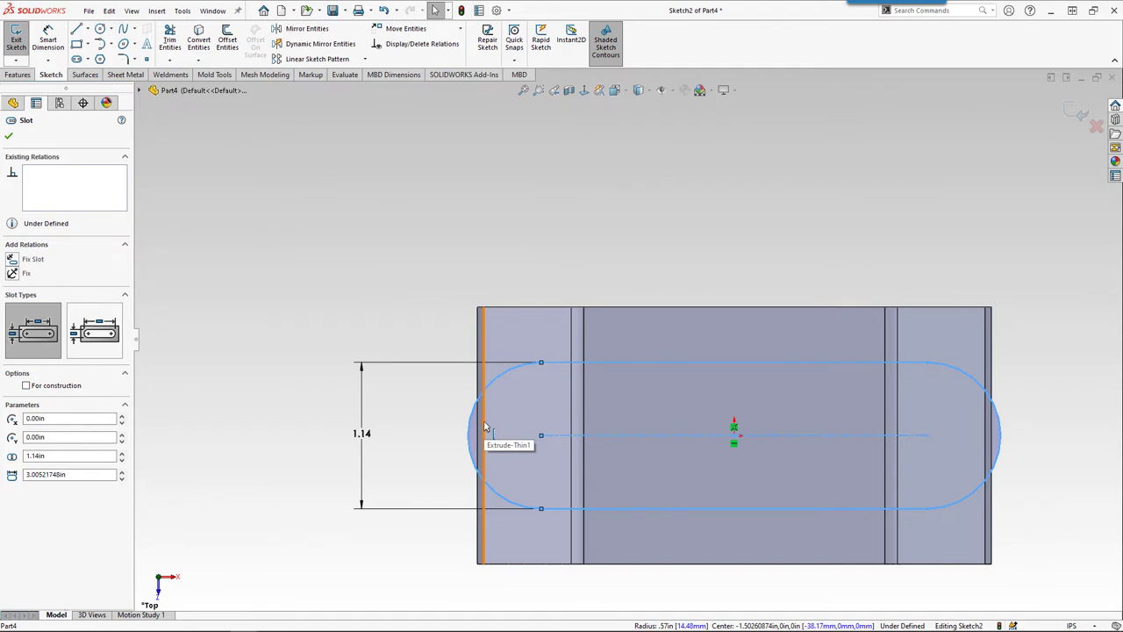
pyautogui.keyDown('ctrl'); pyautogui.click(485, 427); pyautogui.keyUp('ctrl')
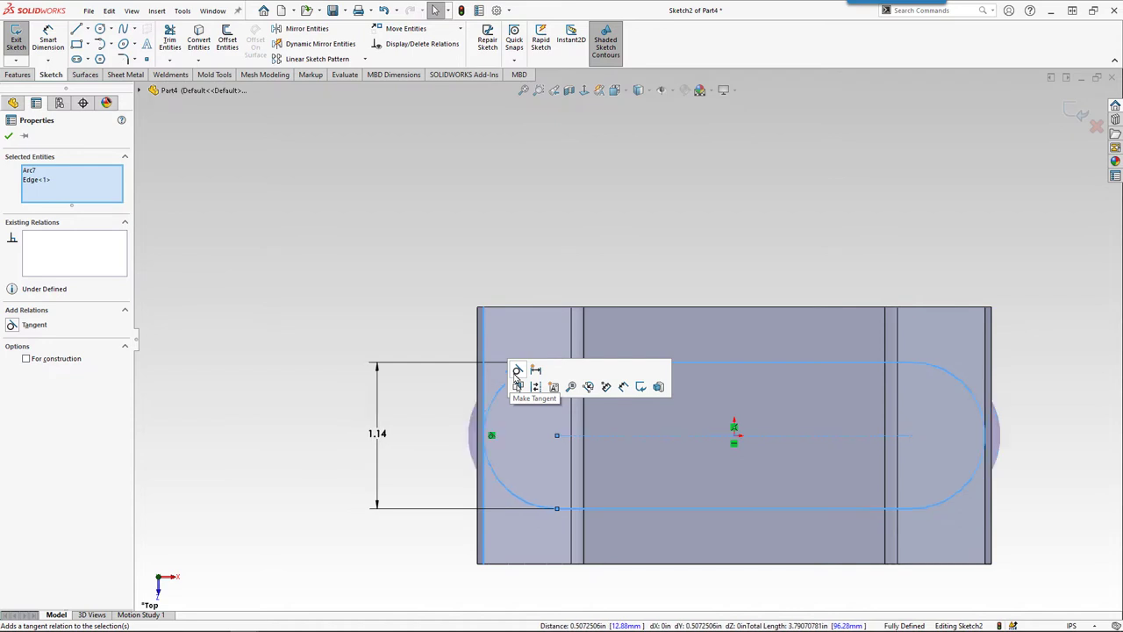
pyautogui.click(517, 370)
pyautogui.click(408, 307)
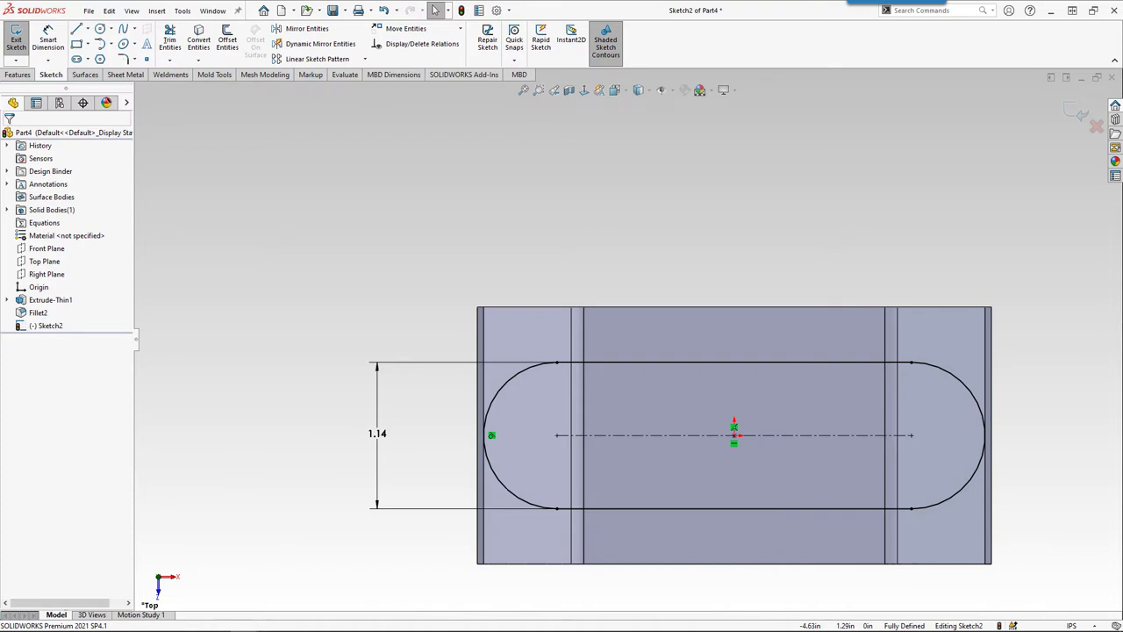
pyautogui.click(18, 75)
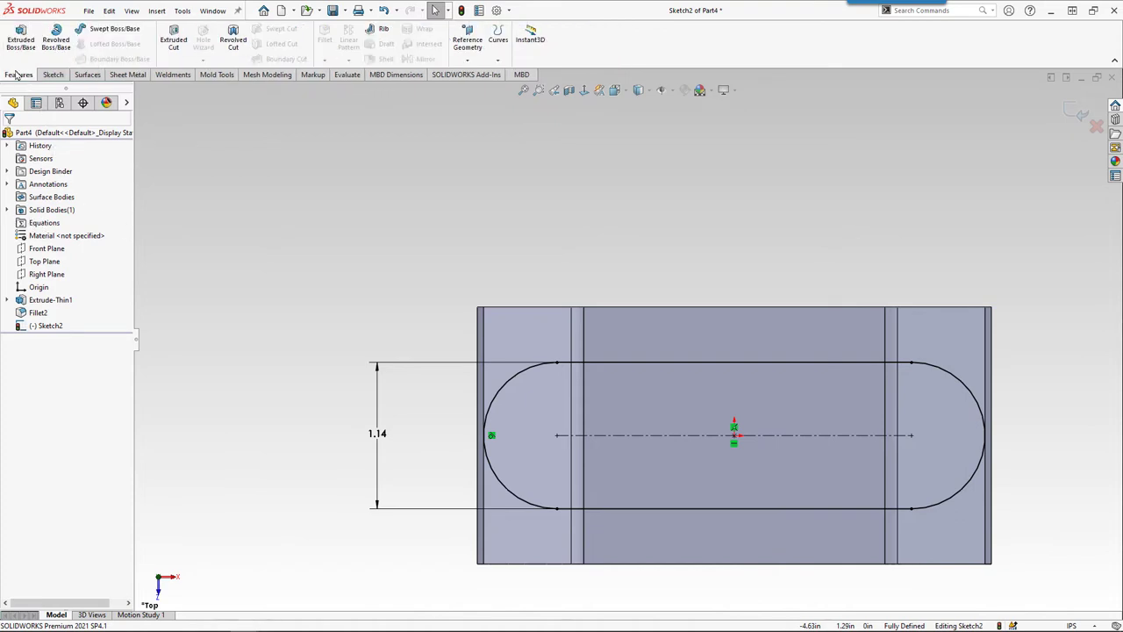
# Extrude the slot 2 in Mid Plane with Merge result off, creating Boss-Extrude1
pyautogui.click(21, 39)
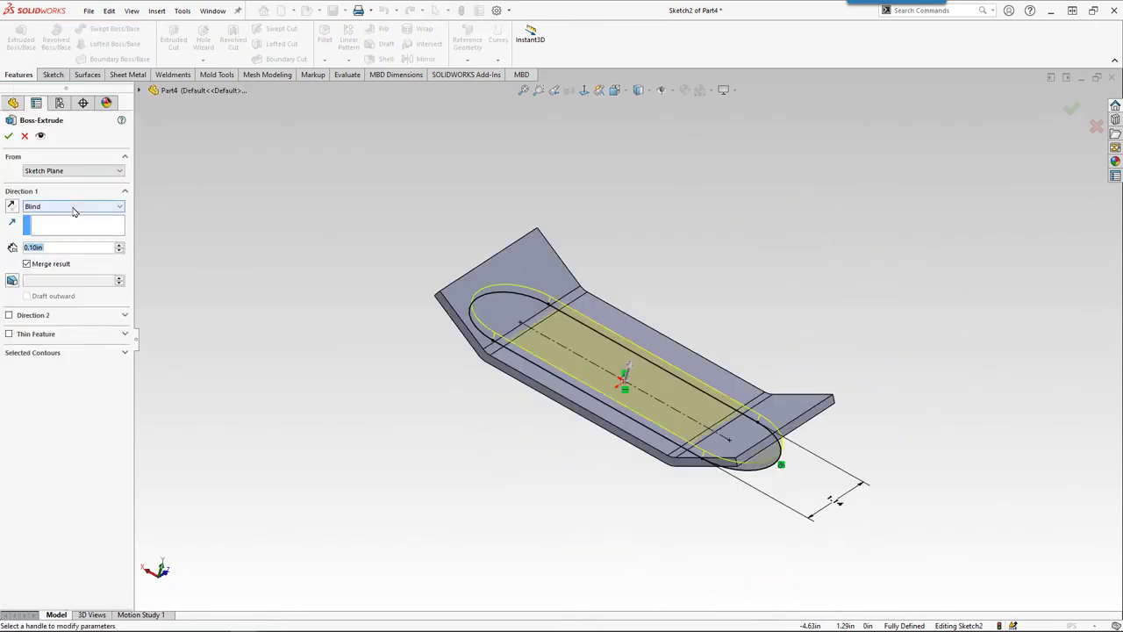
pyautogui.click(73, 209)
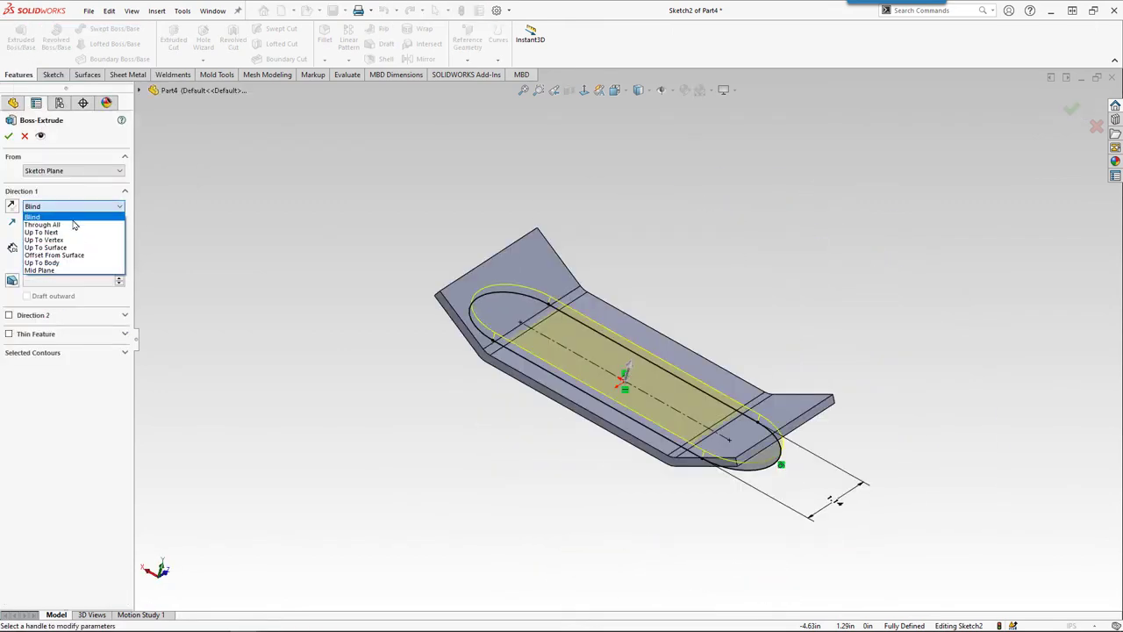
pyautogui.click(61, 271)
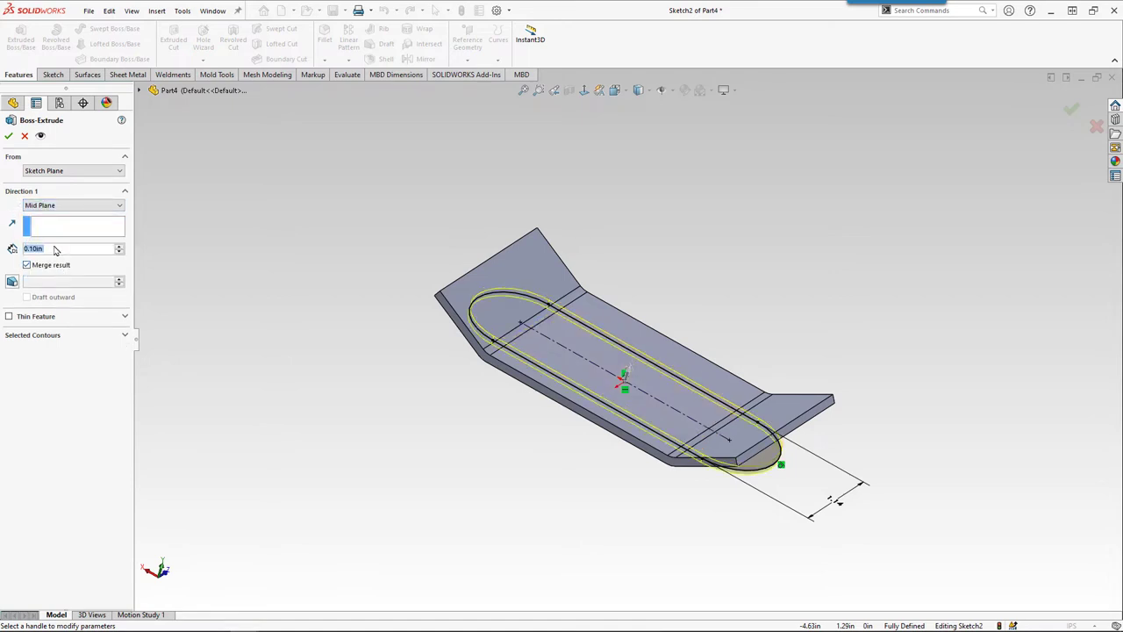
pyautogui.write('2')
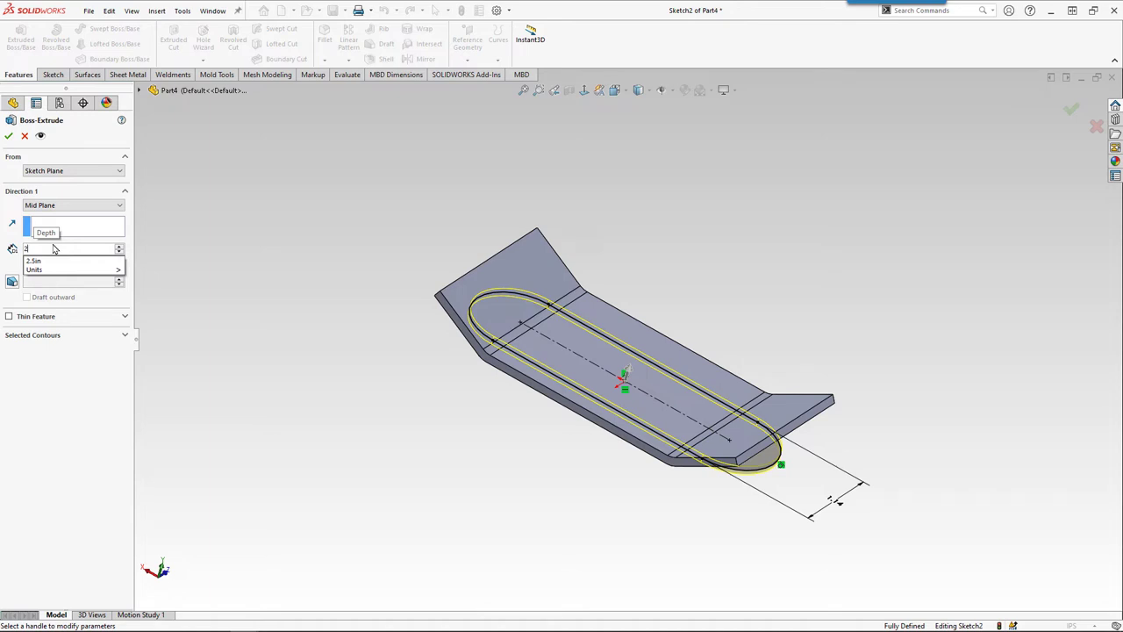
pyautogui.press('Return')
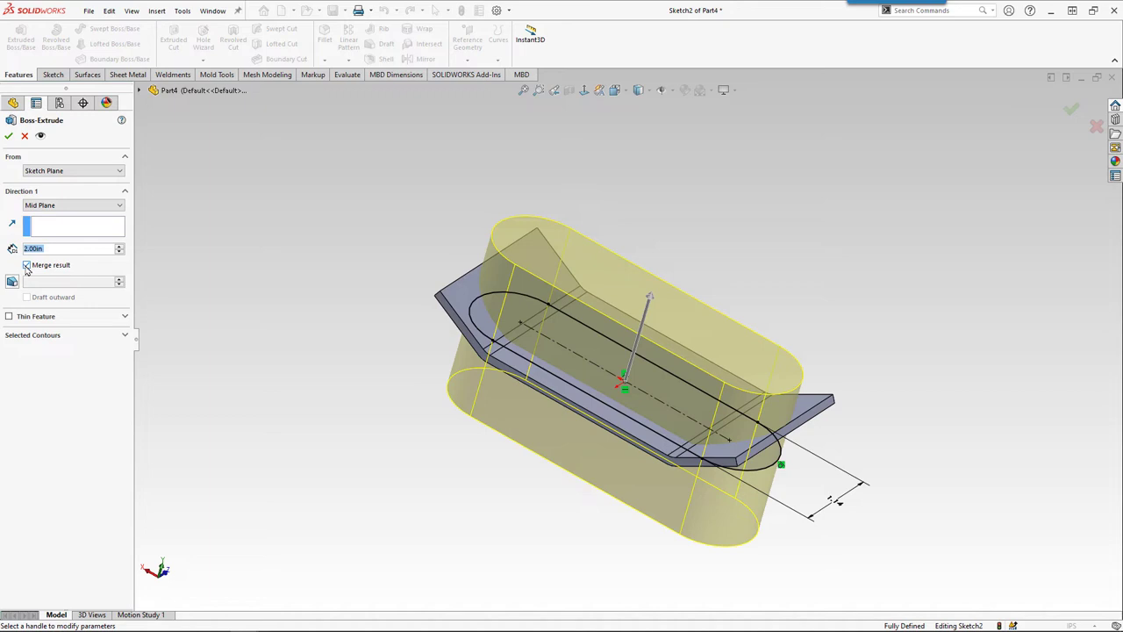
pyautogui.click(26, 266)
pyautogui.click(9, 135)
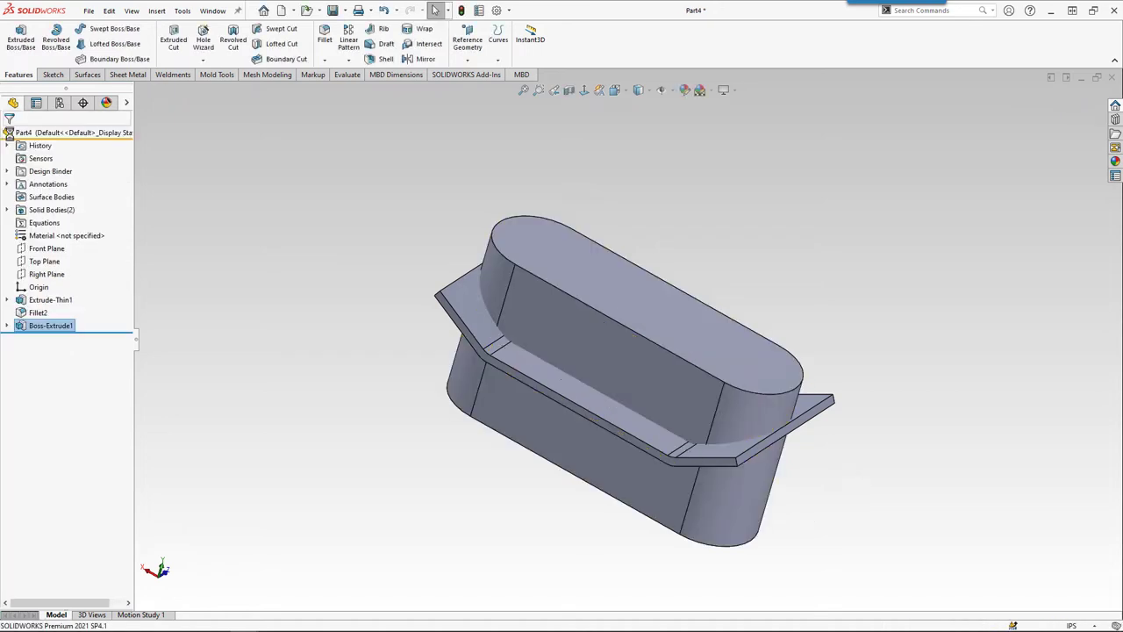
# Check that the part holds two solid bodies, Fillet2 and Boss-Extrude1, then open the Insert menu
pyautogui.click(8, 211)
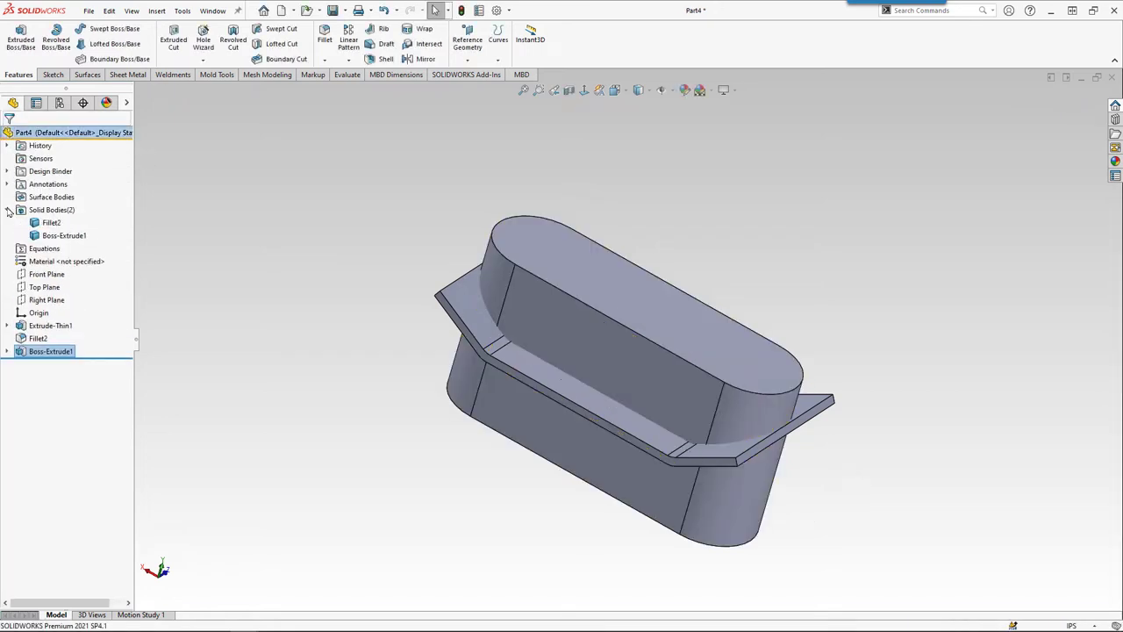
pyautogui.click(50, 224)
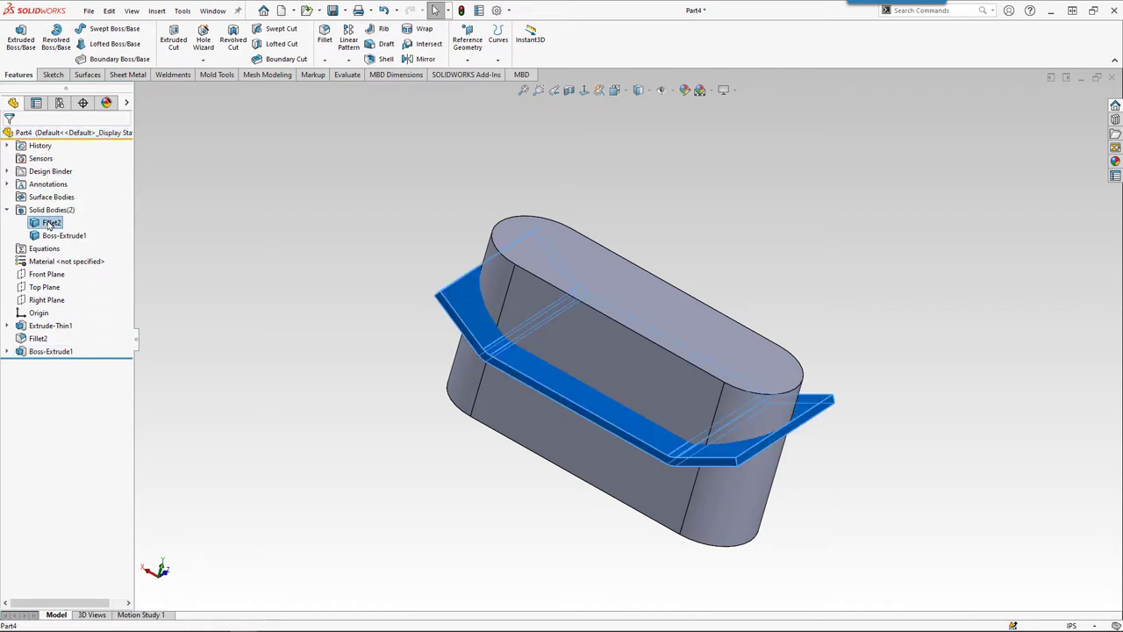
pyautogui.click(48, 235)
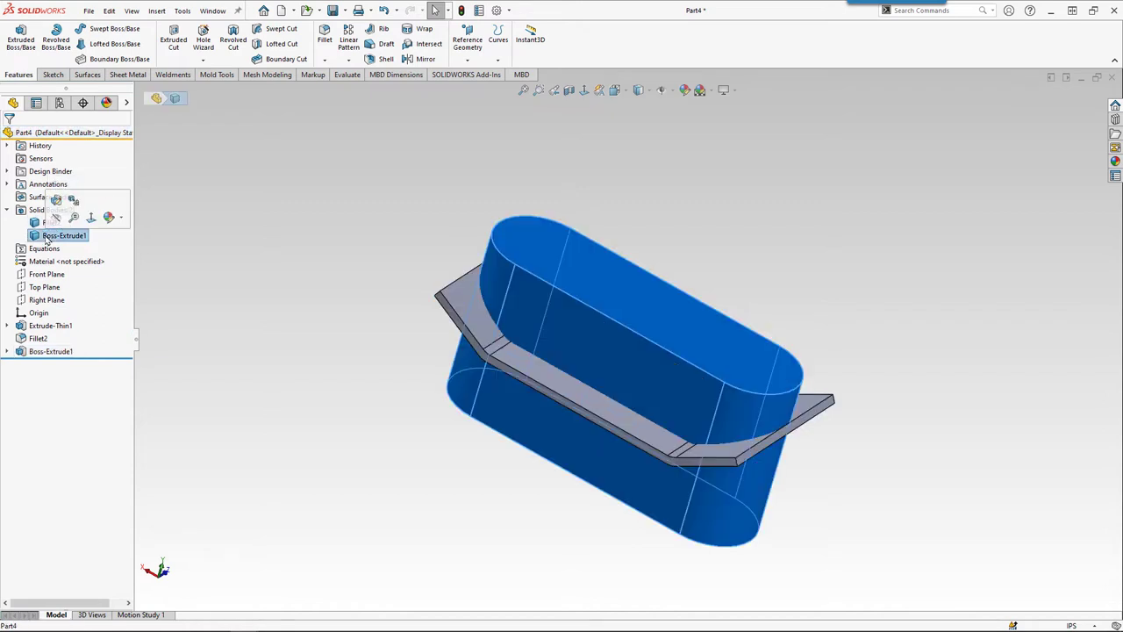
pyautogui.click(518, 220)
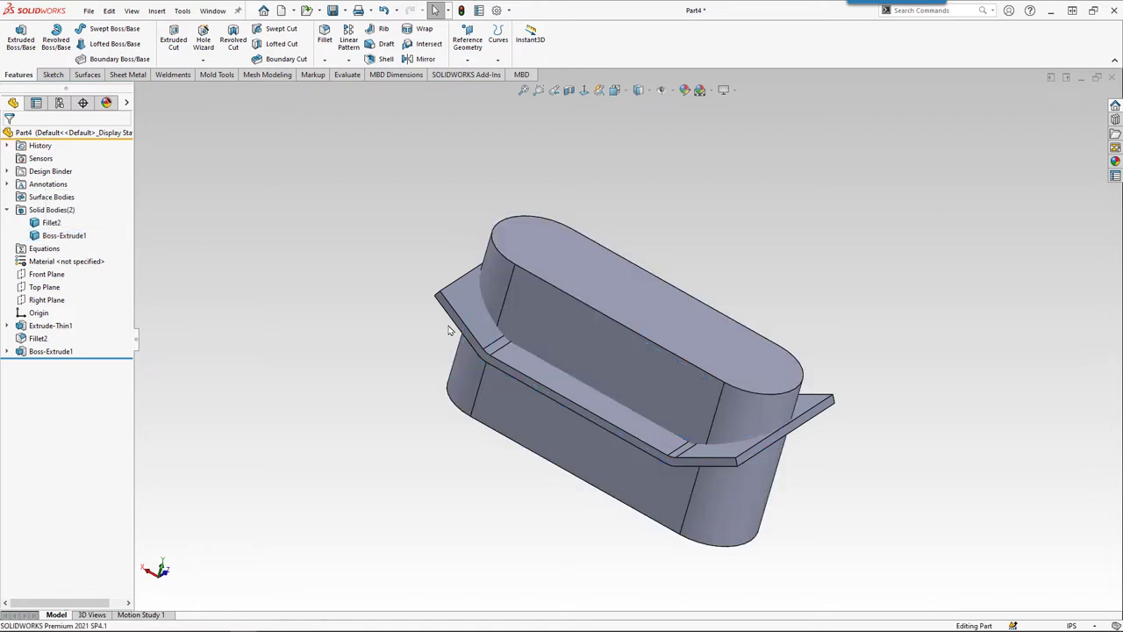
pyautogui.moveTo(526, 193)
pyautogui.mouseDown(button='middle')
pyautogui.moveTo(507, 523)
pyautogui.moveTo(469, 300)
pyautogui.mouseUp(button='middle')
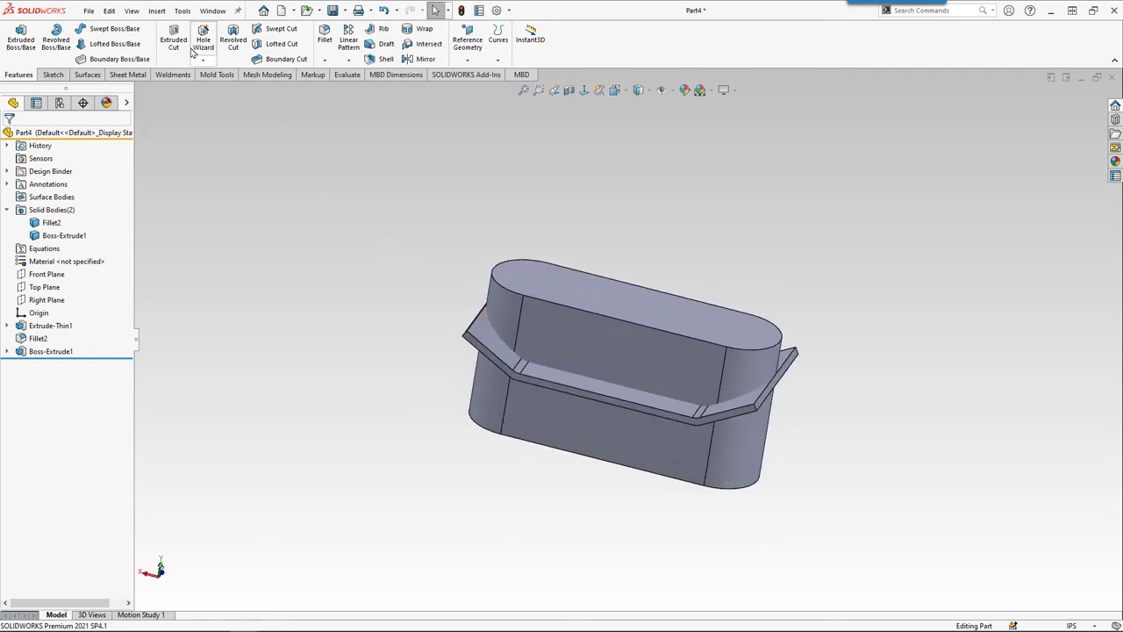
pyautogui.click(157, 12)
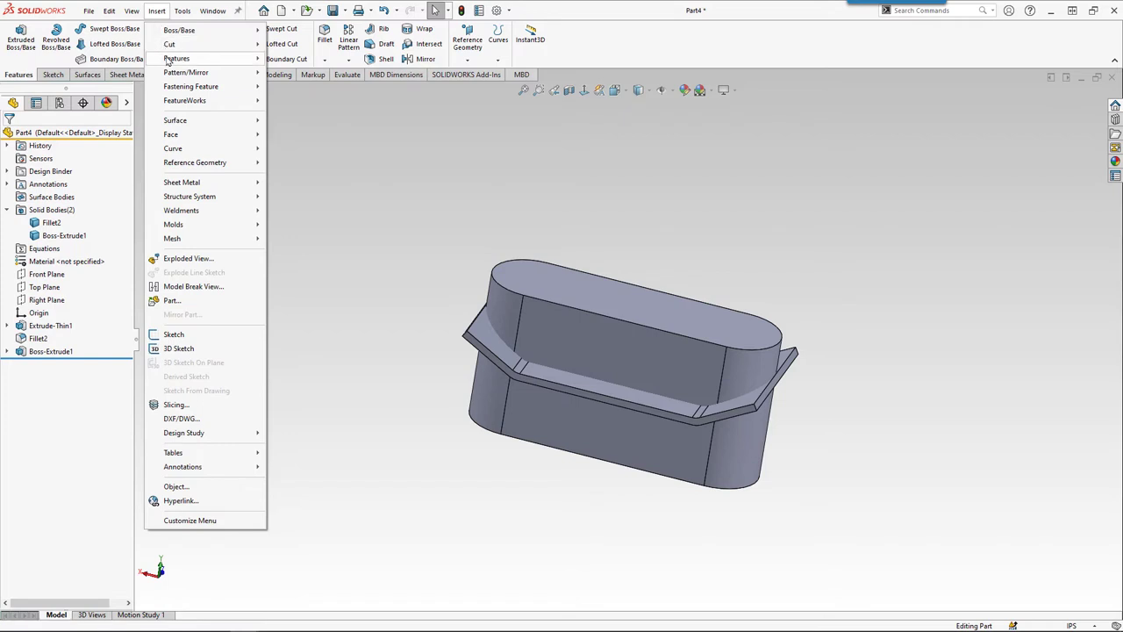
pyautogui.moveTo(176, 57)
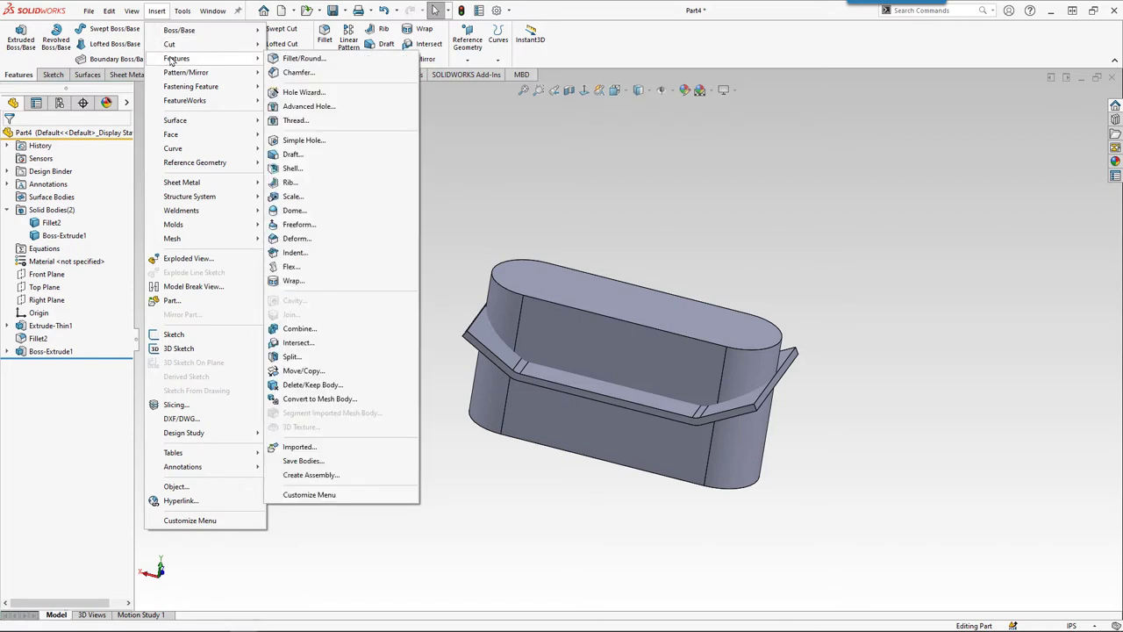
# Combine Fillet2 and Boss-Extrude1 with the Common option into one rounded-nose deck body
pyautogui.click(370, 331)
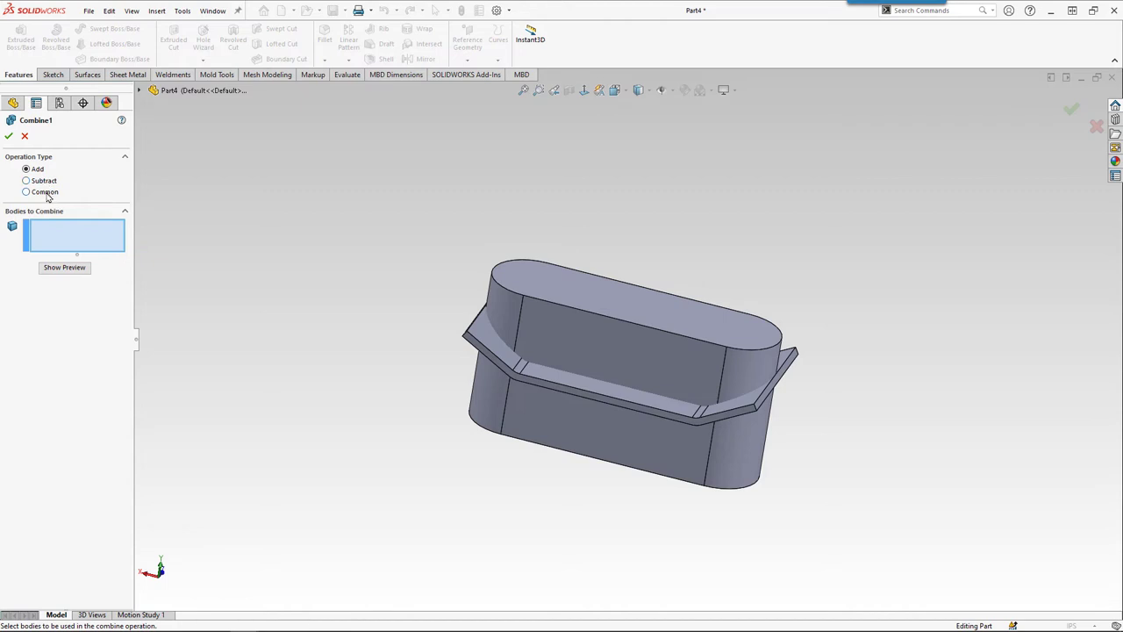
pyautogui.click(489, 342)
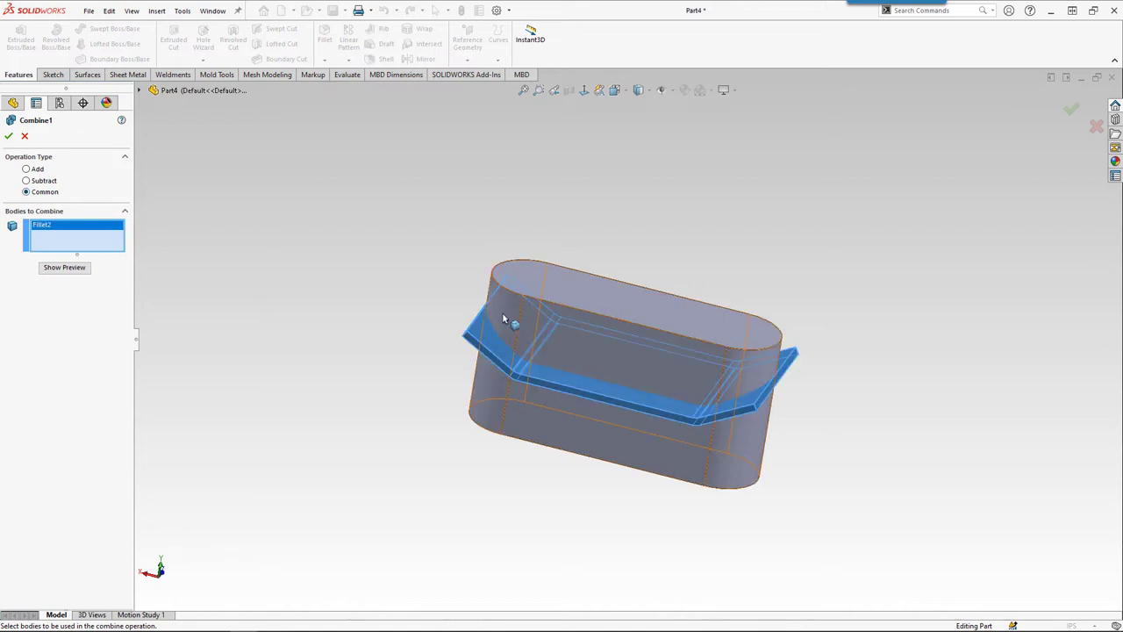
pyautogui.click(507, 318)
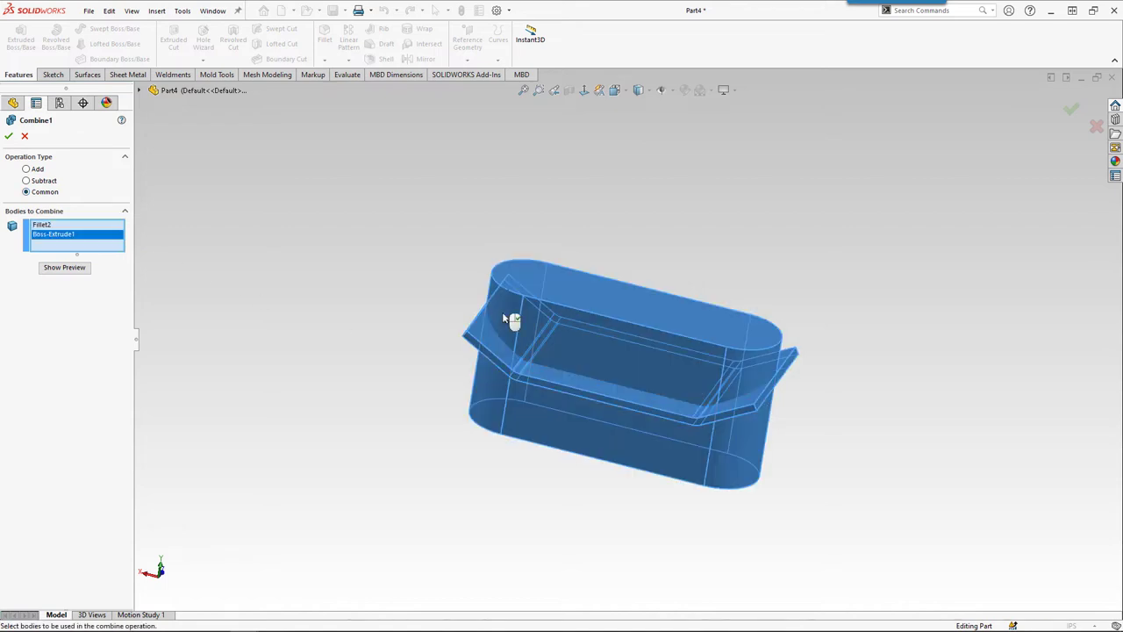
pyautogui.click(80, 271)
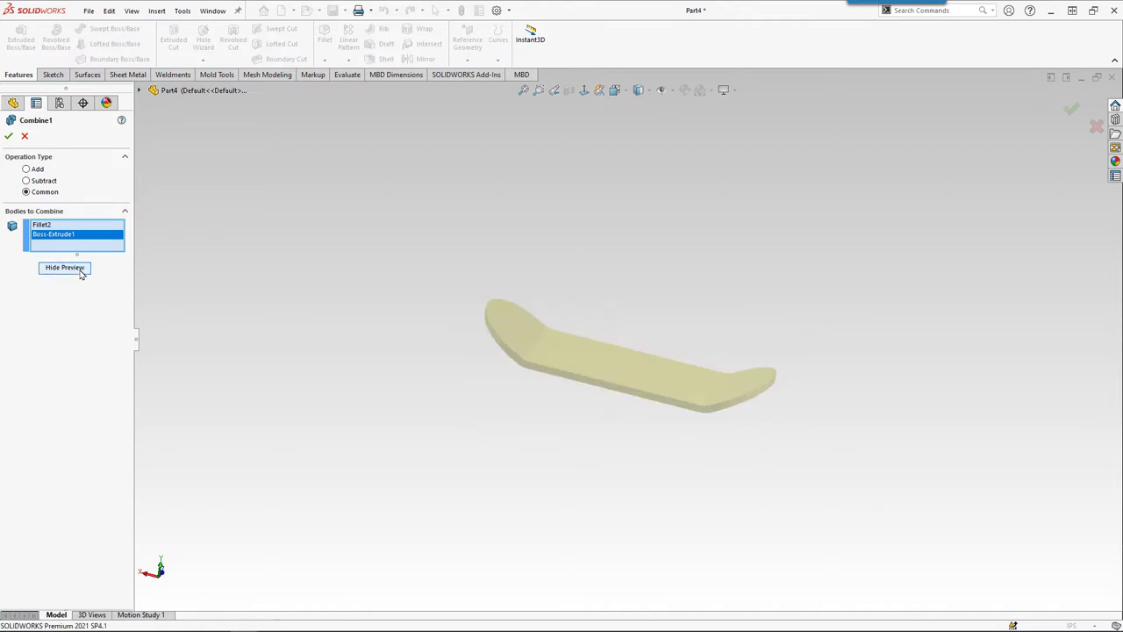
pyautogui.click(8, 137)
pyautogui.scroll(-3, 606, 343)
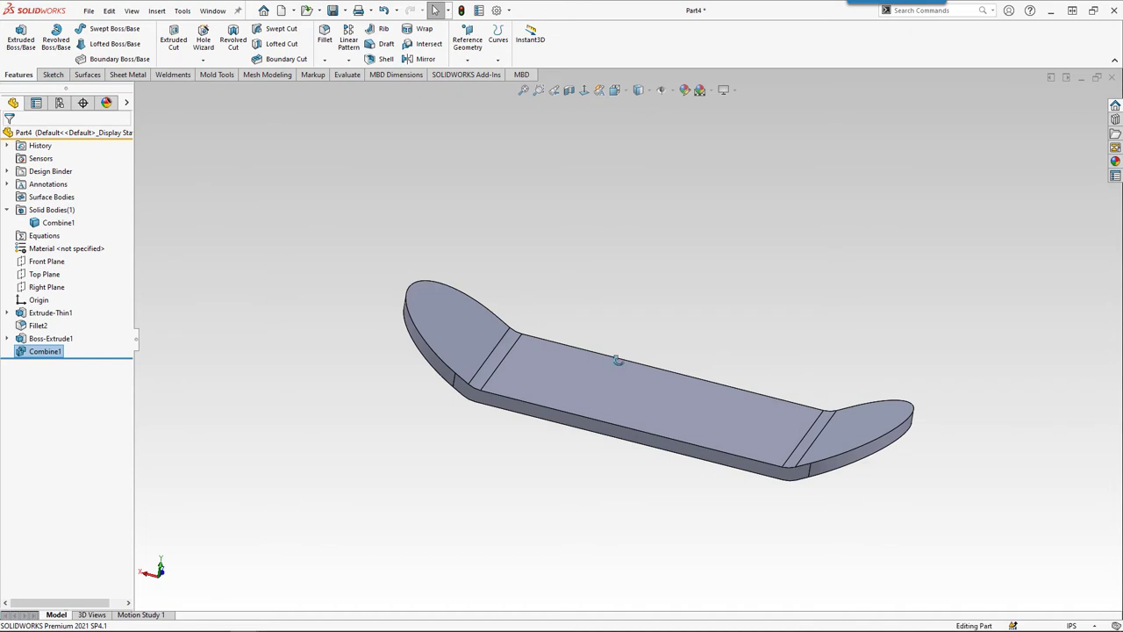
pyautogui.moveTo(618, 360)
pyautogui.mouseDown(button='middle')
pyautogui.moveTo(562, 251)
pyautogui.moveTo(659, 328)
pyautogui.moveTo(630, 383)
pyautogui.moveTo(746, 371)
pyautogui.moveTo(878, 381)
pyautogui.moveTo(722, 313)
pyautogui.moveTo(621, 287)
pyautogui.mouseUp(button='middle')
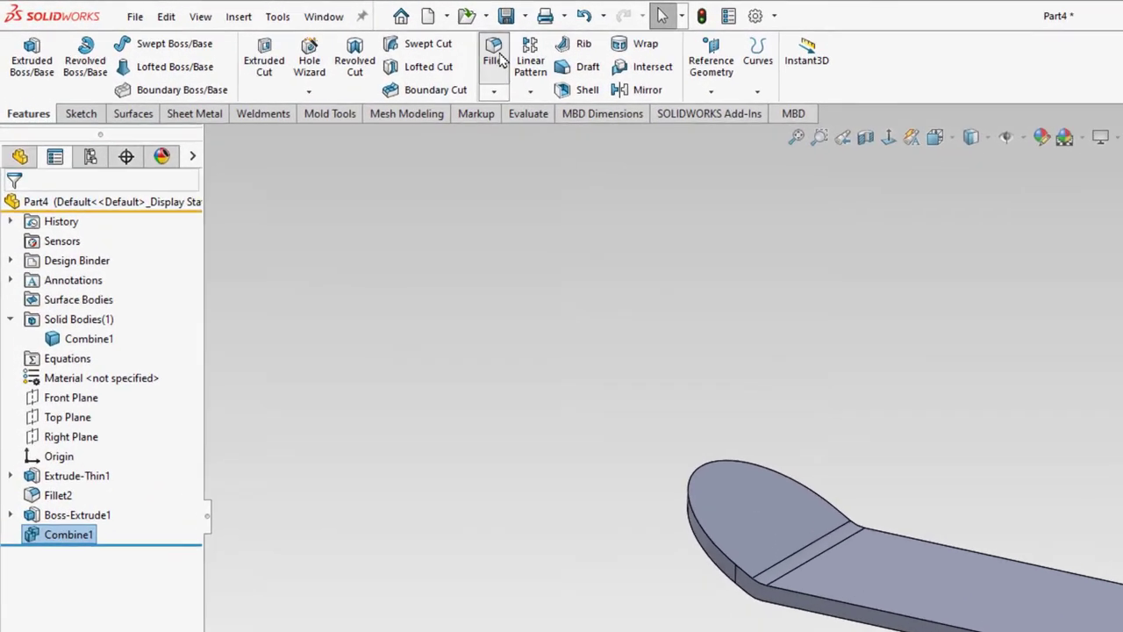
# Add a full-round fillet using the deck's top, thin side and bottom faces as the three face sets
pyautogui.click(496, 57)
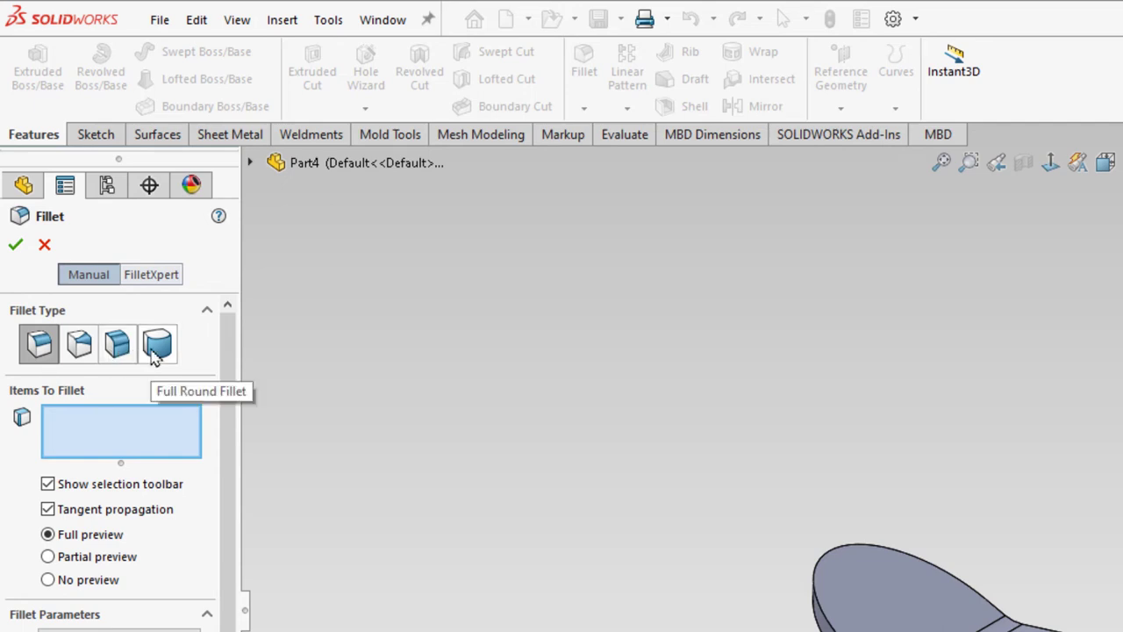
pyautogui.click(154, 348)
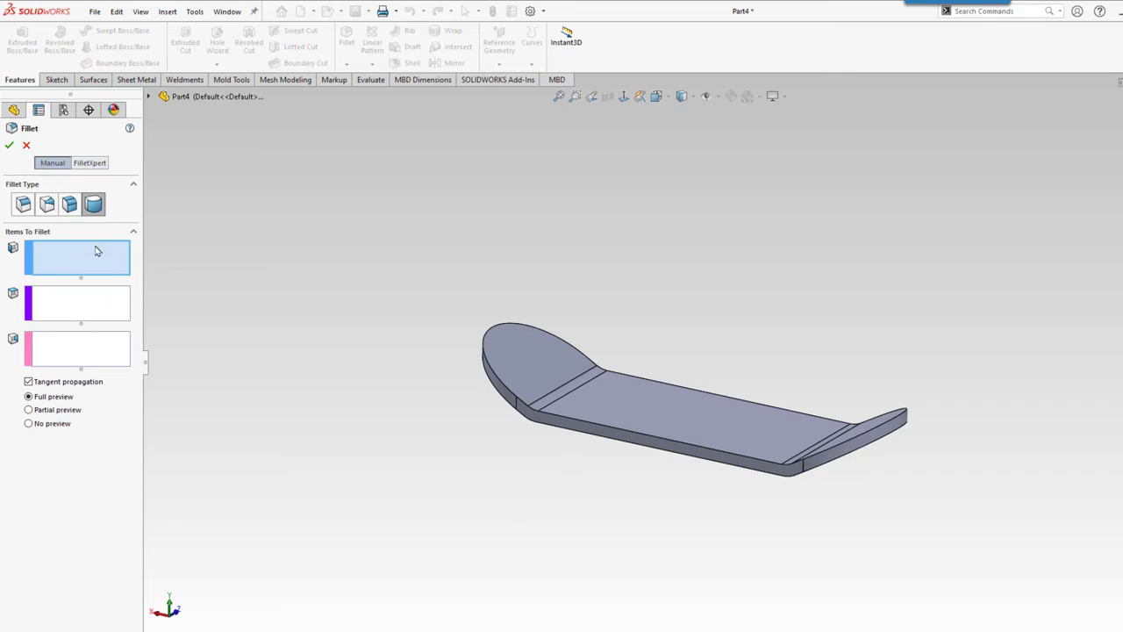
pyautogui.click(589, 398)
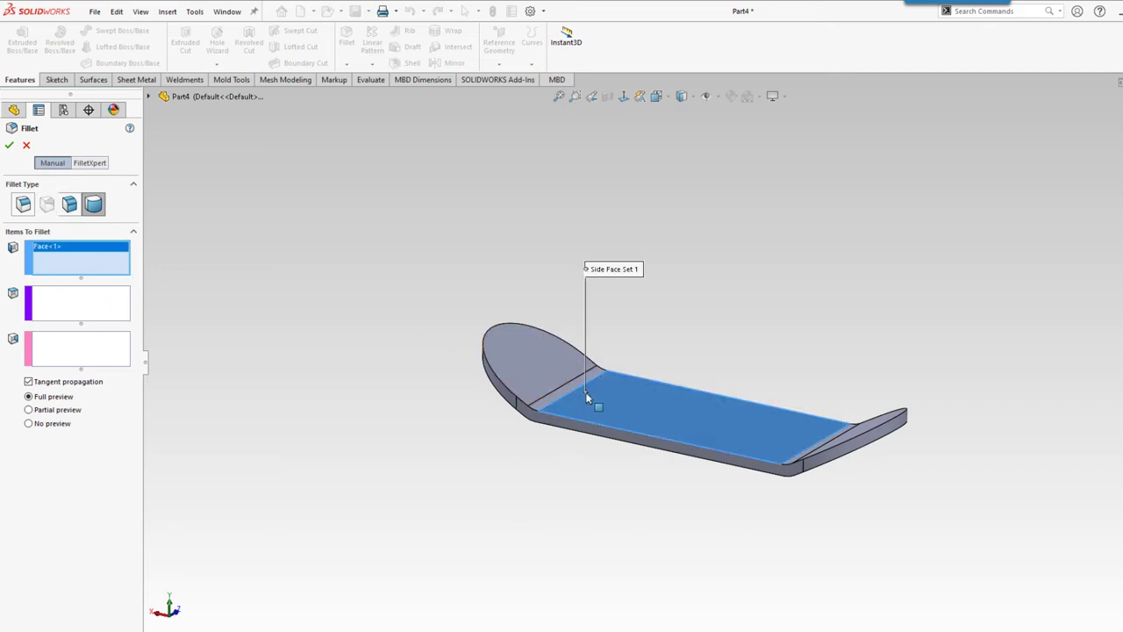
pyautogui.click(93, 313)
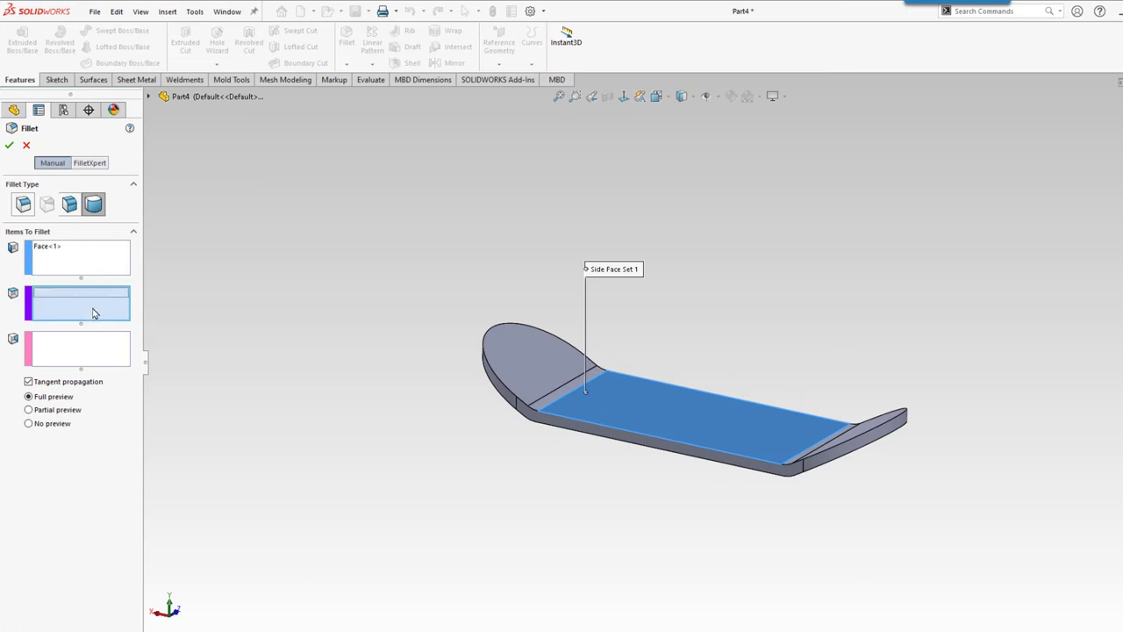
pyautogui.click(525, 411)
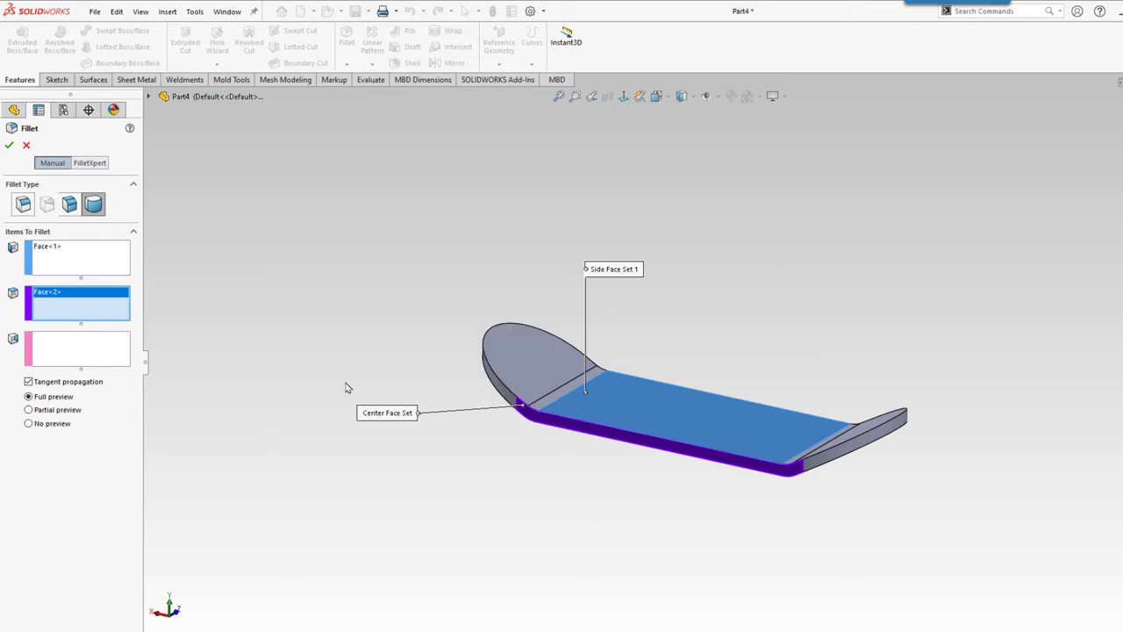
pyautogui.click(81, 358)
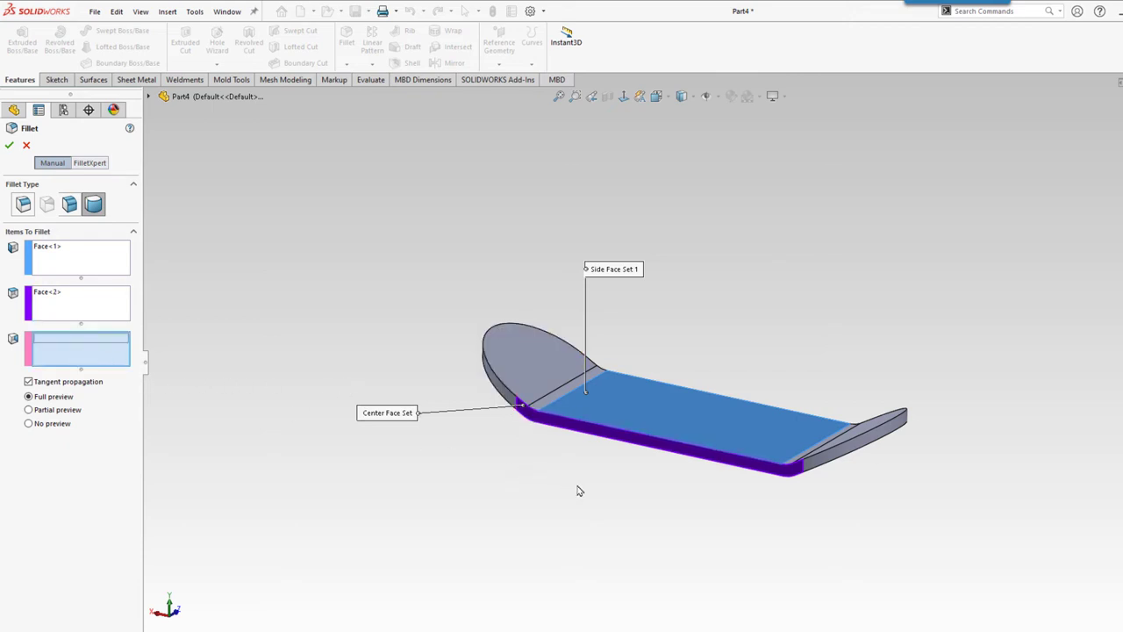
pyautogui.moveTo(581, 491); pyautogui.dragTo(588, 347, button='middle')
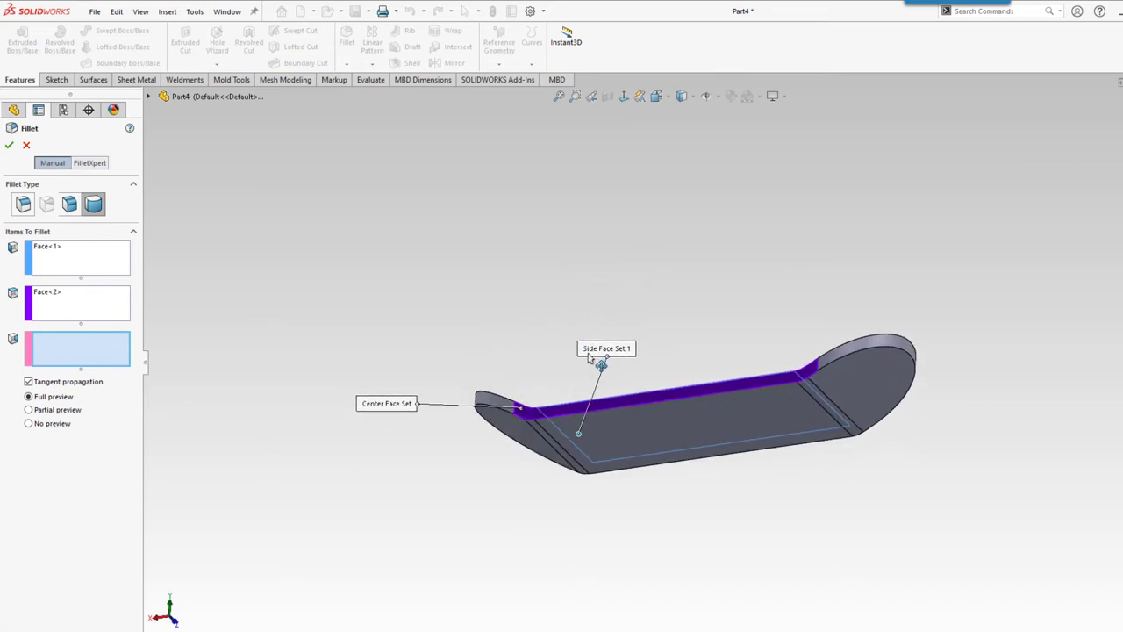
pyautogui.click(624, 428)
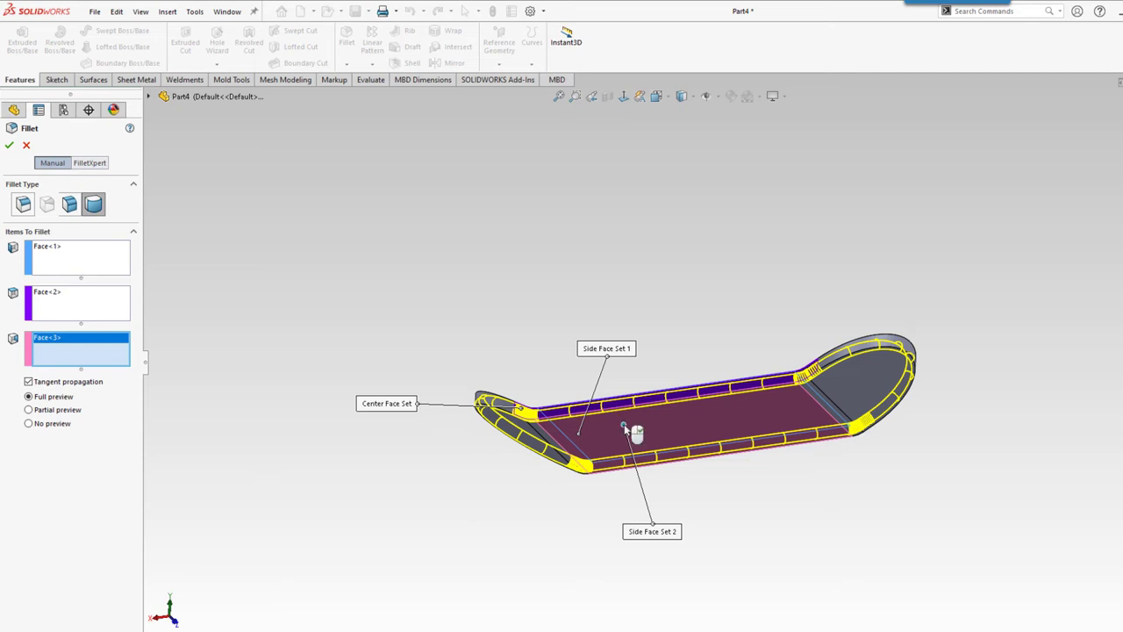
pyautogui.click(9, 147)
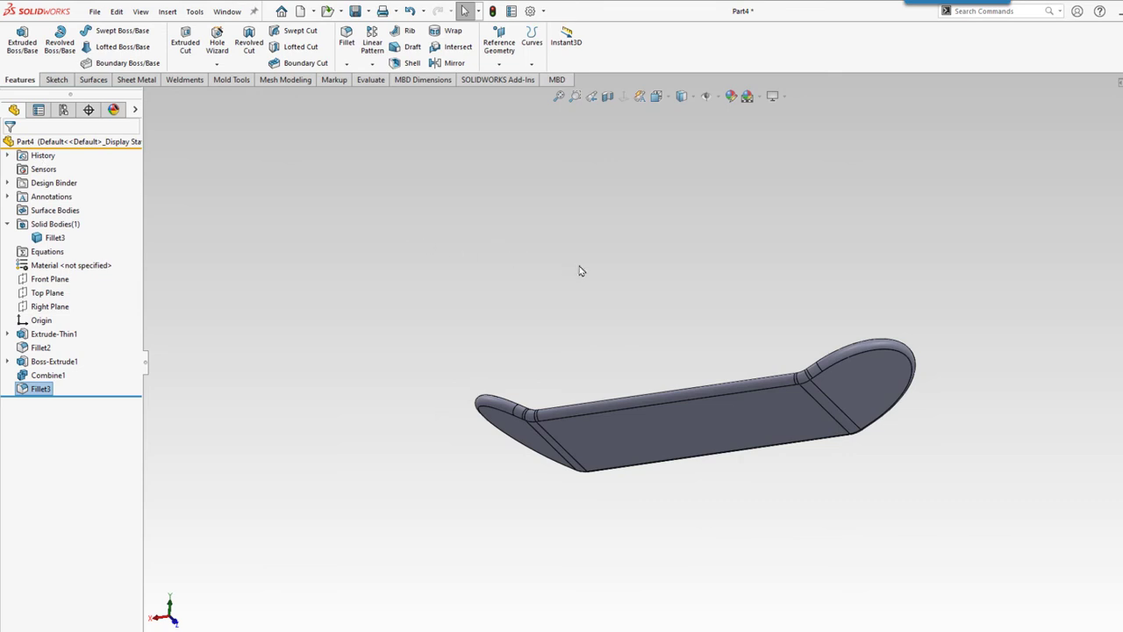
# Rotate the deck to show its top and select the flat top face
pyautogui.moveTo(643, 281); pyautogui.dragTo(798, 466, button='middle')
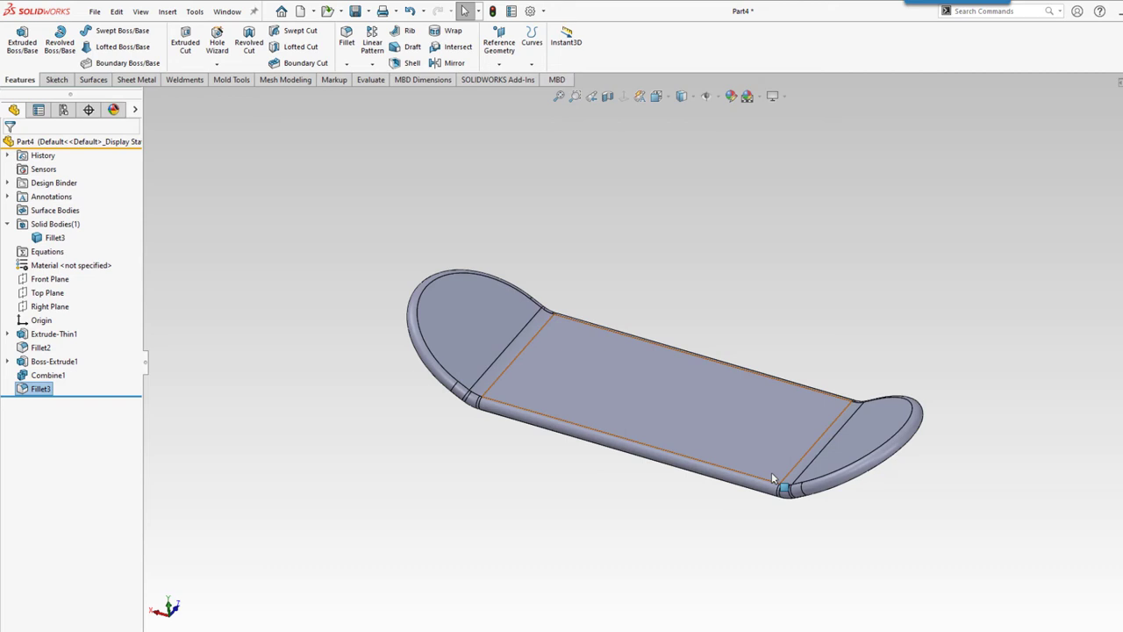
pyautogui.click(633, 404)
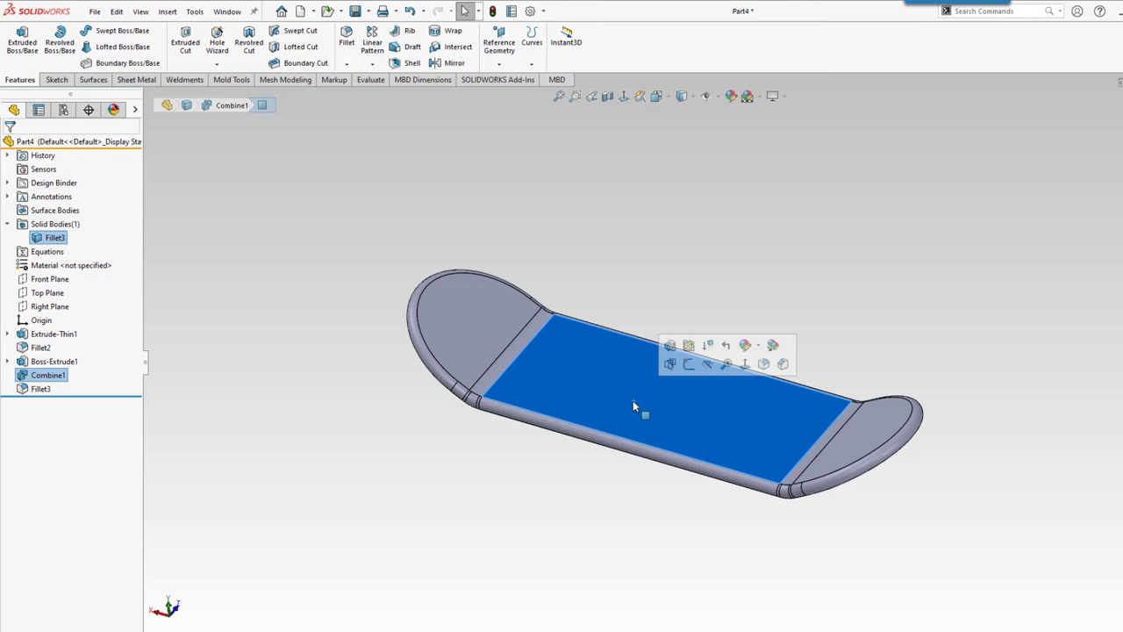
# Specify a Hole Wizard countersink for an ANSI Inch #1 flat head screw, Through All, with a 70° angle
pyautogui.click(215, 51)
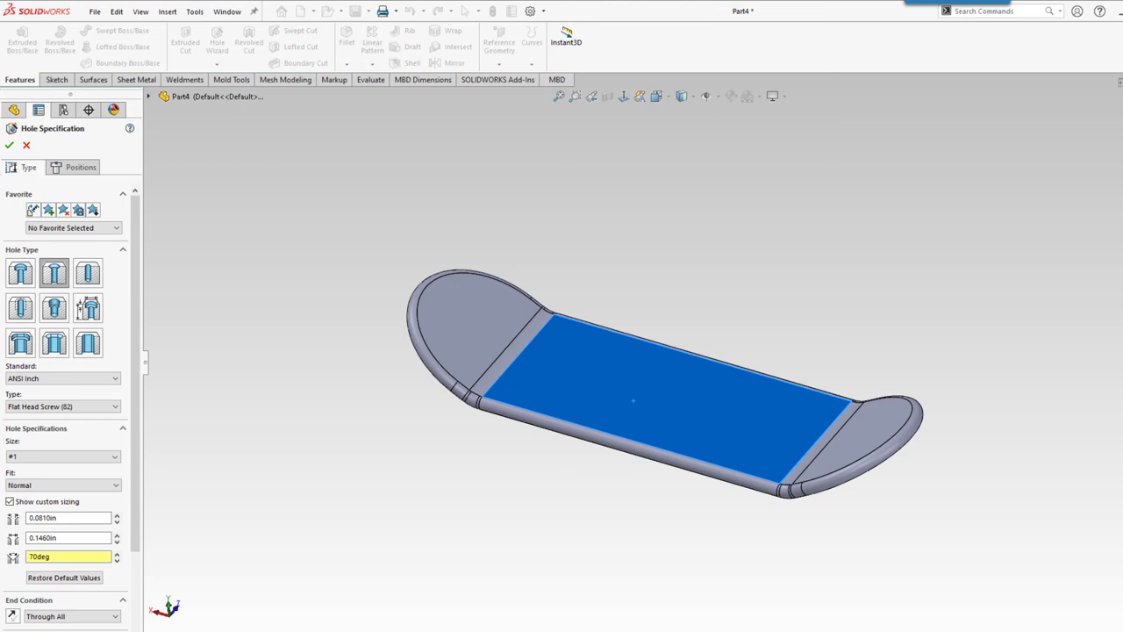
pyautogui.click(116, 381)
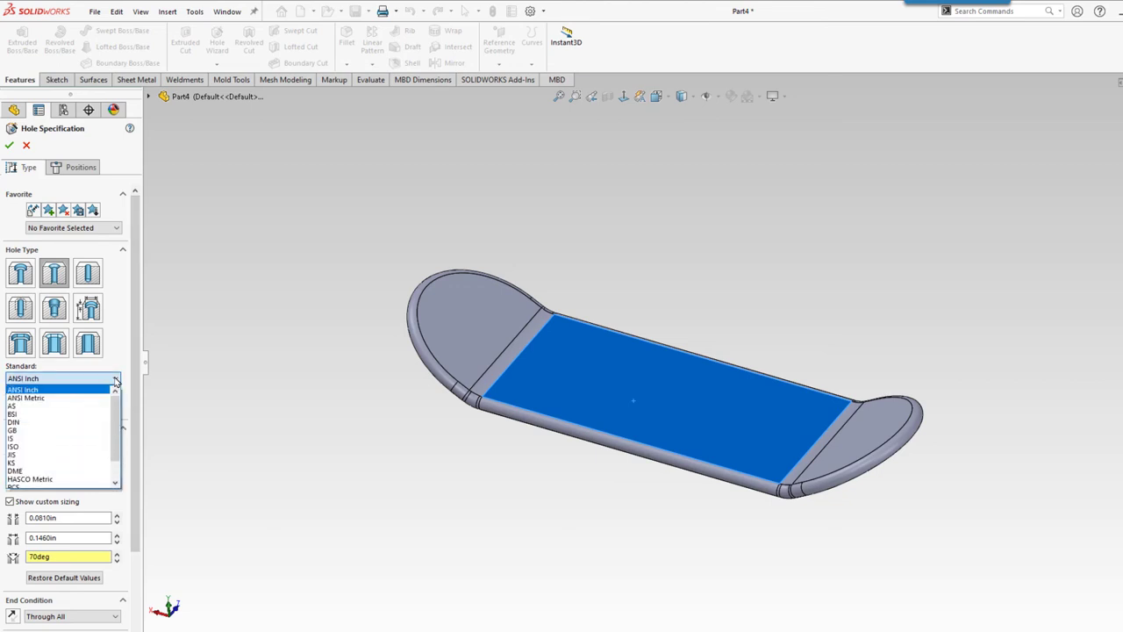
pyautogui.click(116, 381)
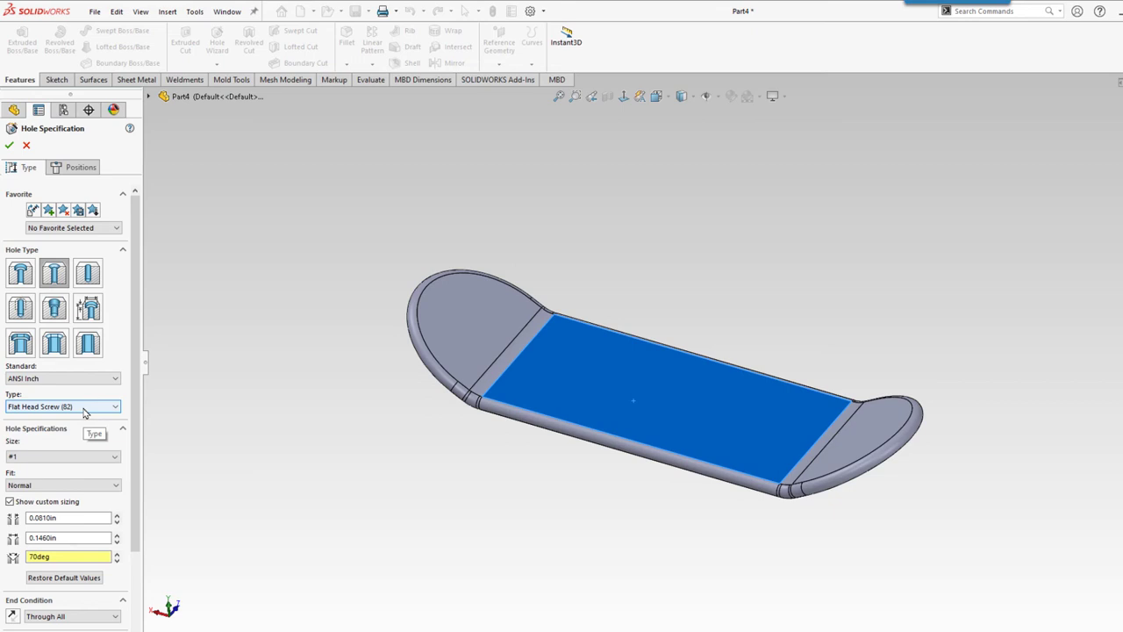
pyautogui.click(106, 457)
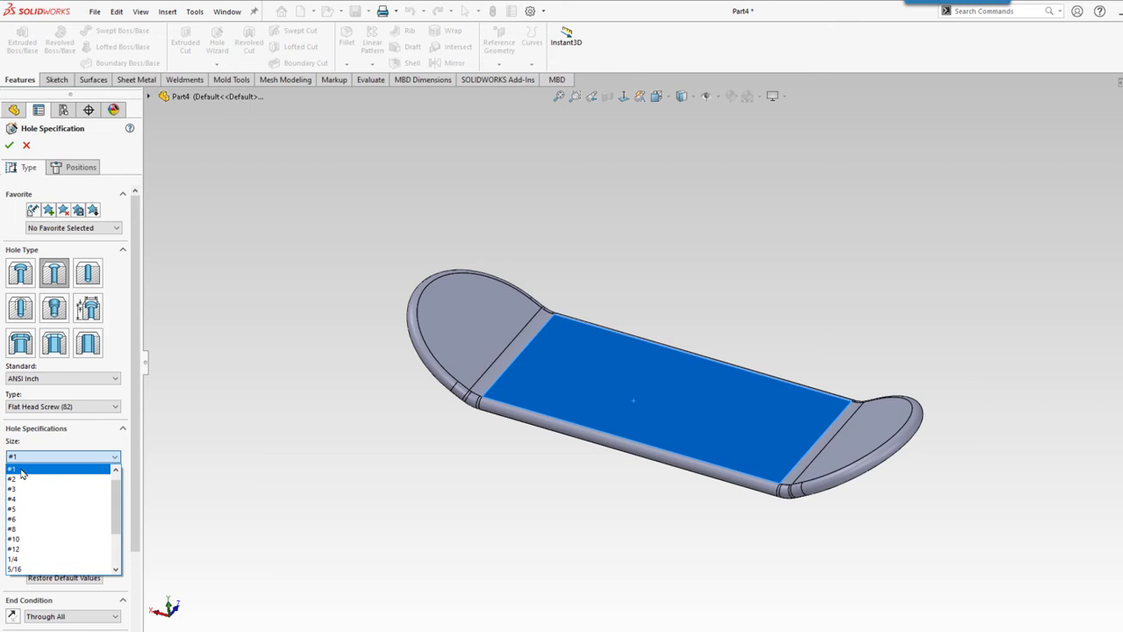
pyautogui.click(21, 472)
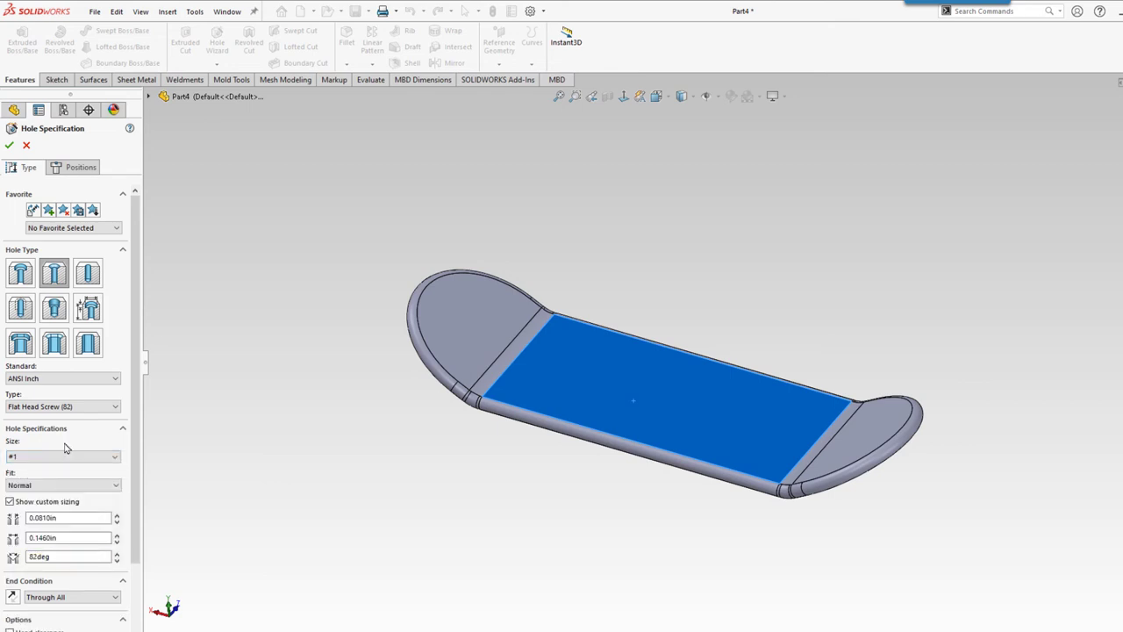
pyautogui.moveTo(138, 435); pyautogui.dragTo(136, 478)
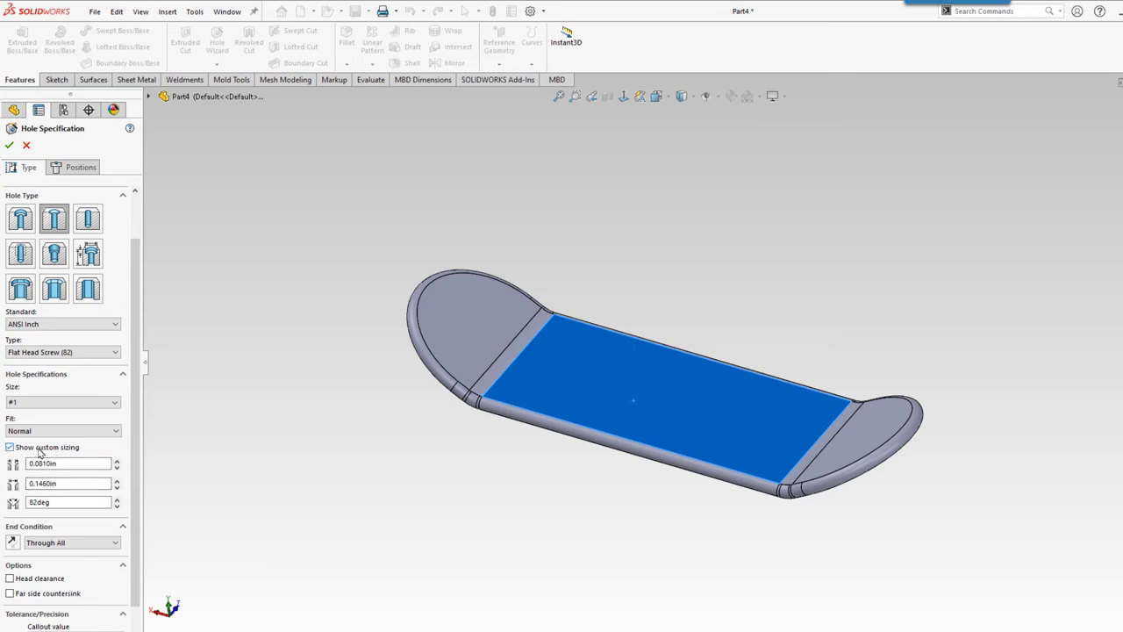
pyautogui.click(45, 503)
pyautogui.doubleClick(45, 503)
pyautogui.write('70')
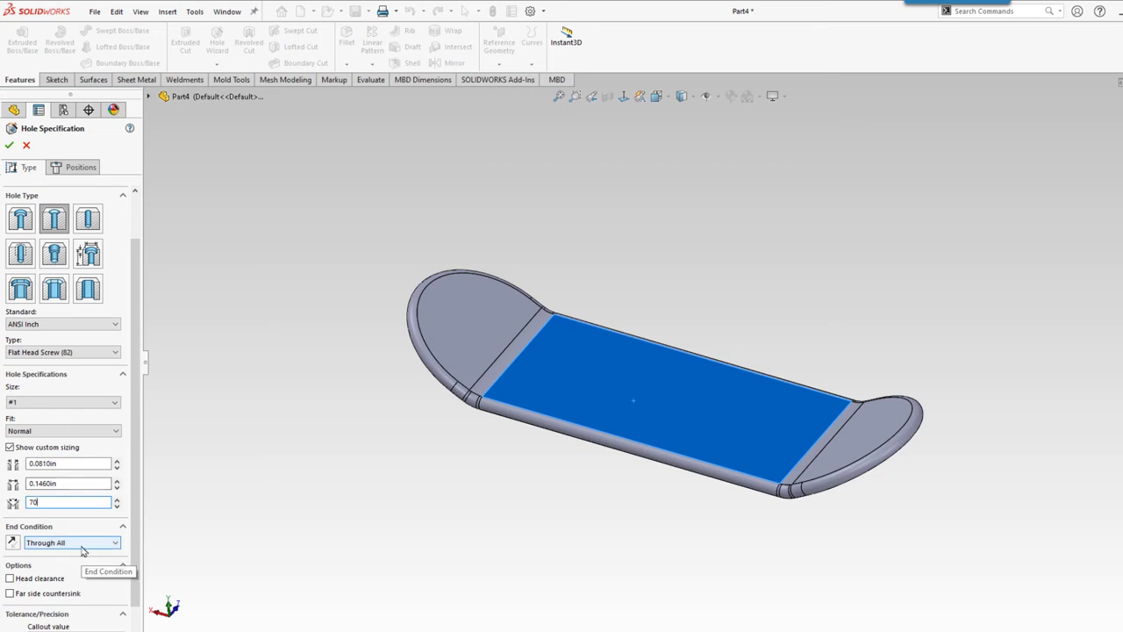
# Switch the Hole Wizard to hole Positions on the deck's top face
pyautogui.click(89, 171)
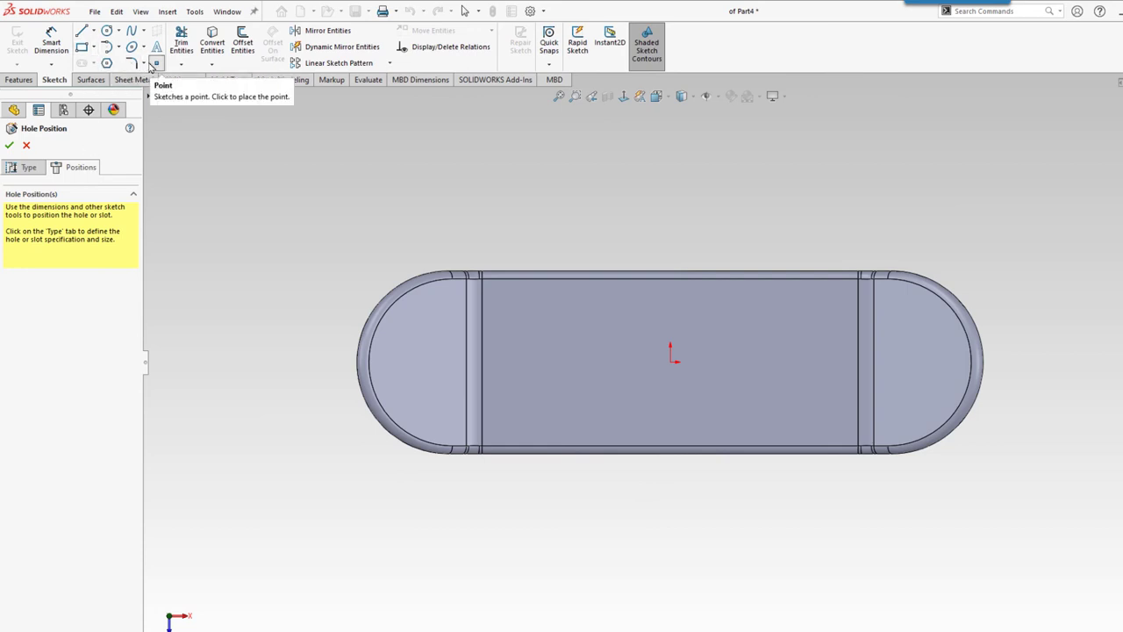
pyautogui.click(154, 65)
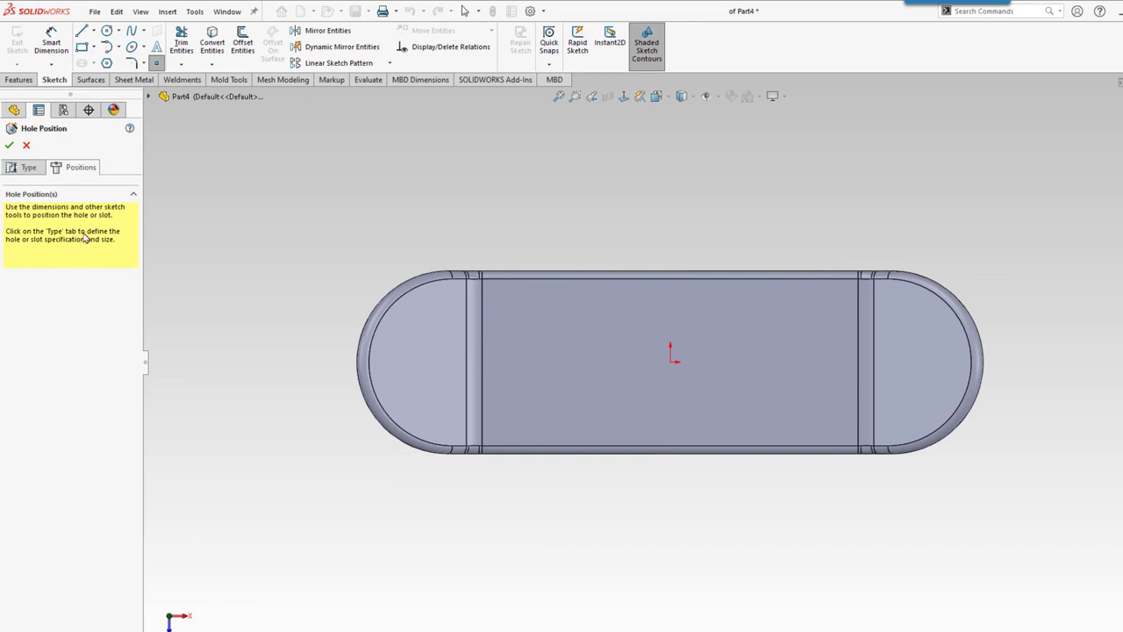
pyautogui.click(94, 32)
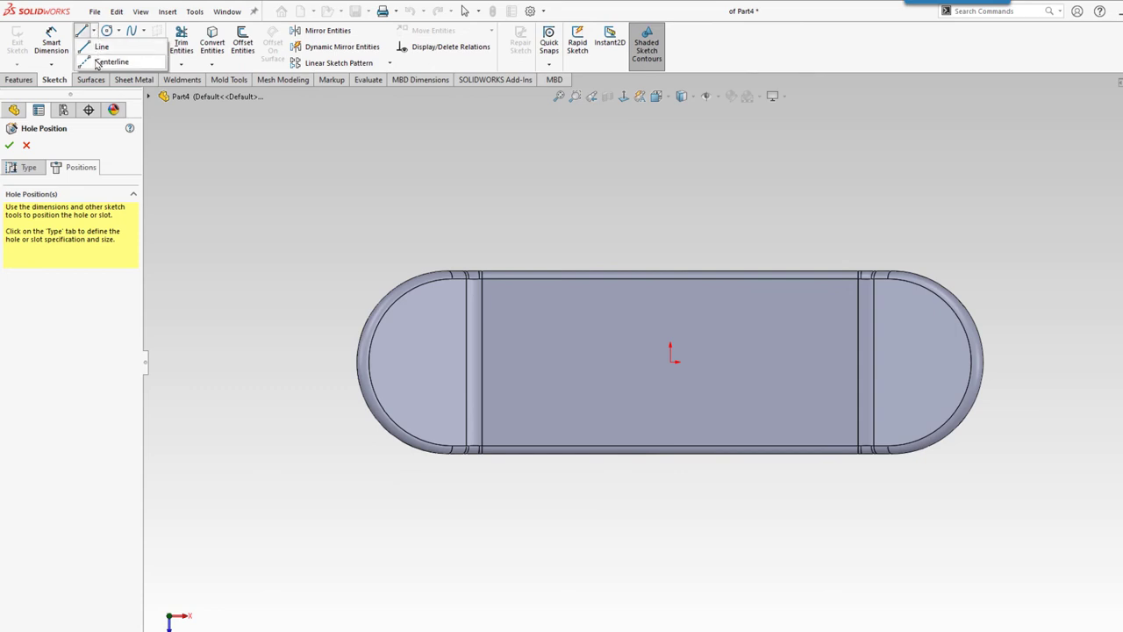
# Draw a horizontal centerline to the right and a vertical centerline upward from the origin
pyautogui.click(97, 64)
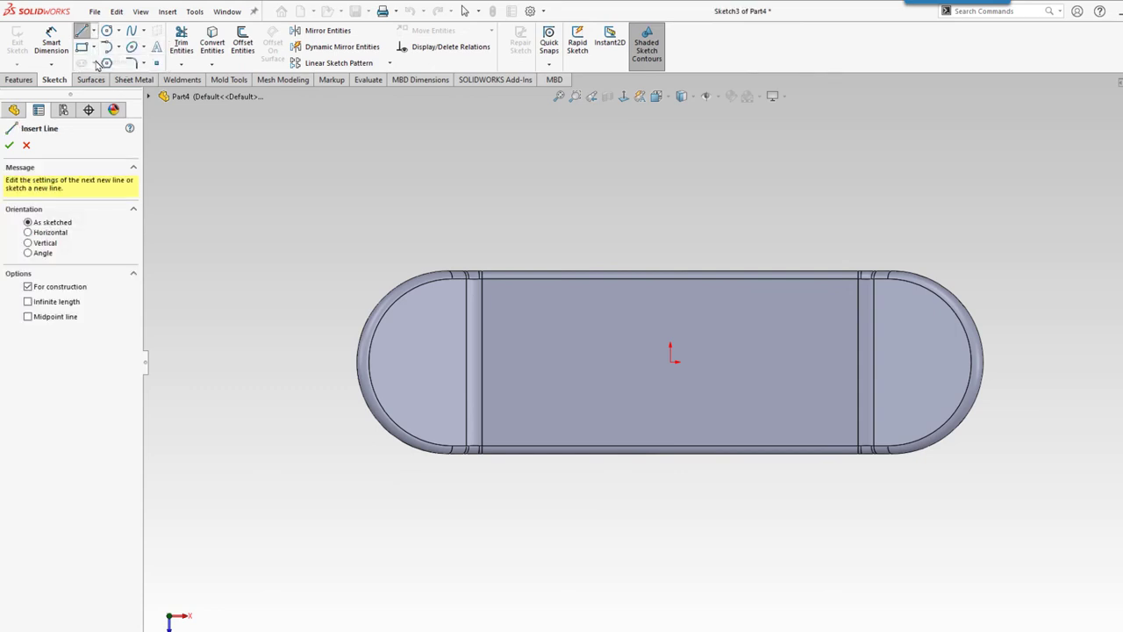
pyautogui.click(672, 362)
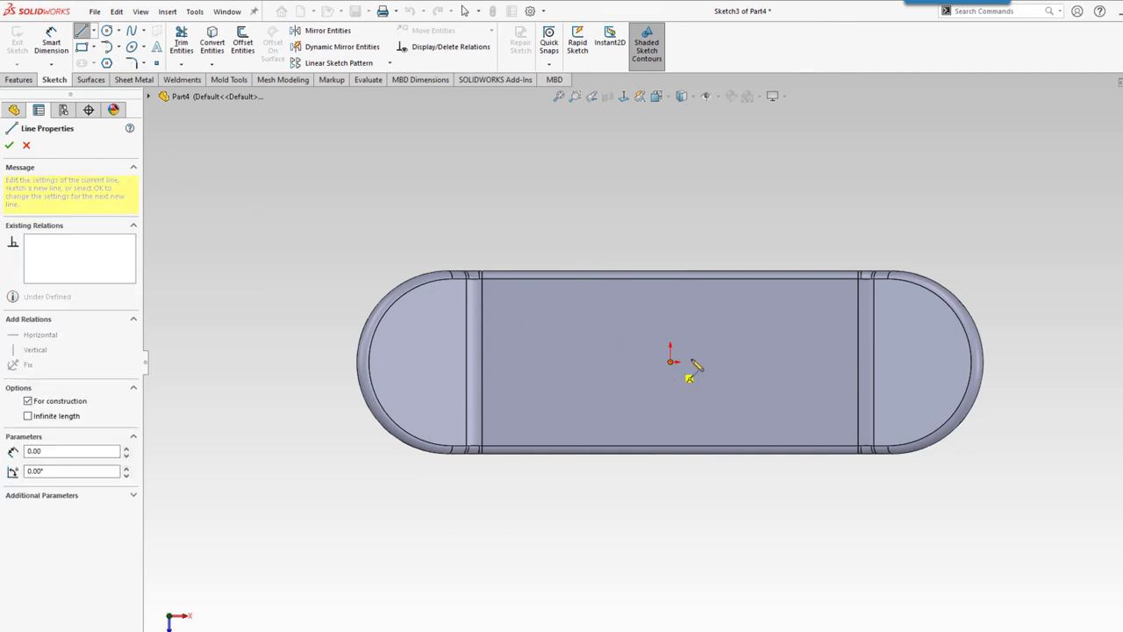
pyautogui.click(813, 361)
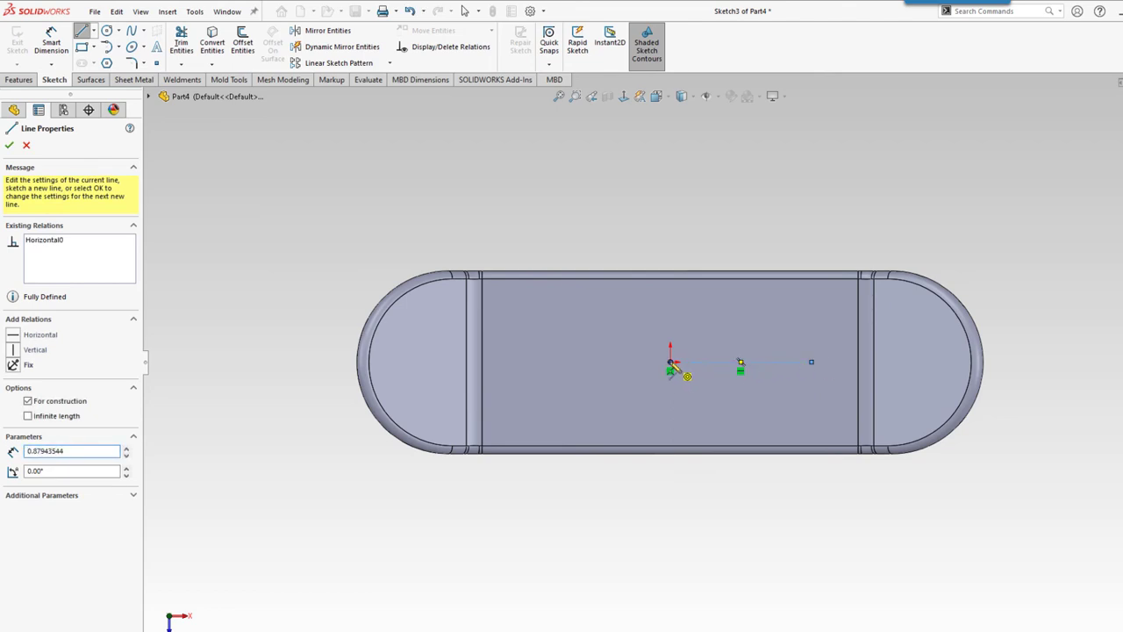
pyautogui.click(672, 363)
pyautogui.doubleClick(670, 215)
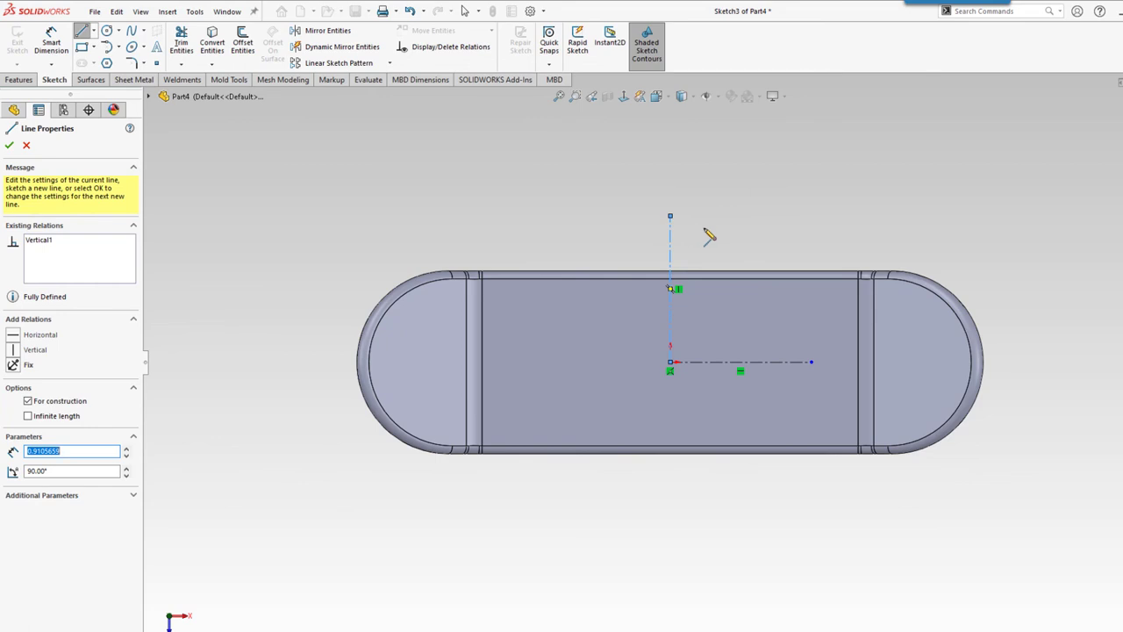
pyautogui.click(96, 48)
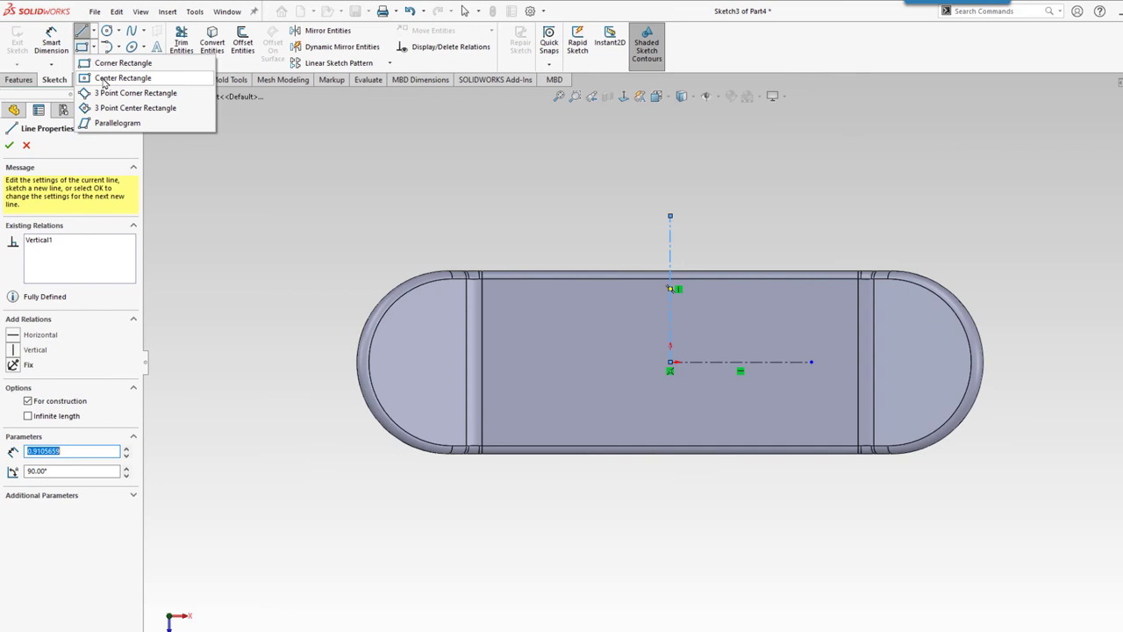
# Draw a small centre rectangle at the right end of the horizontal centerline
pyautogui.click(104, 79)
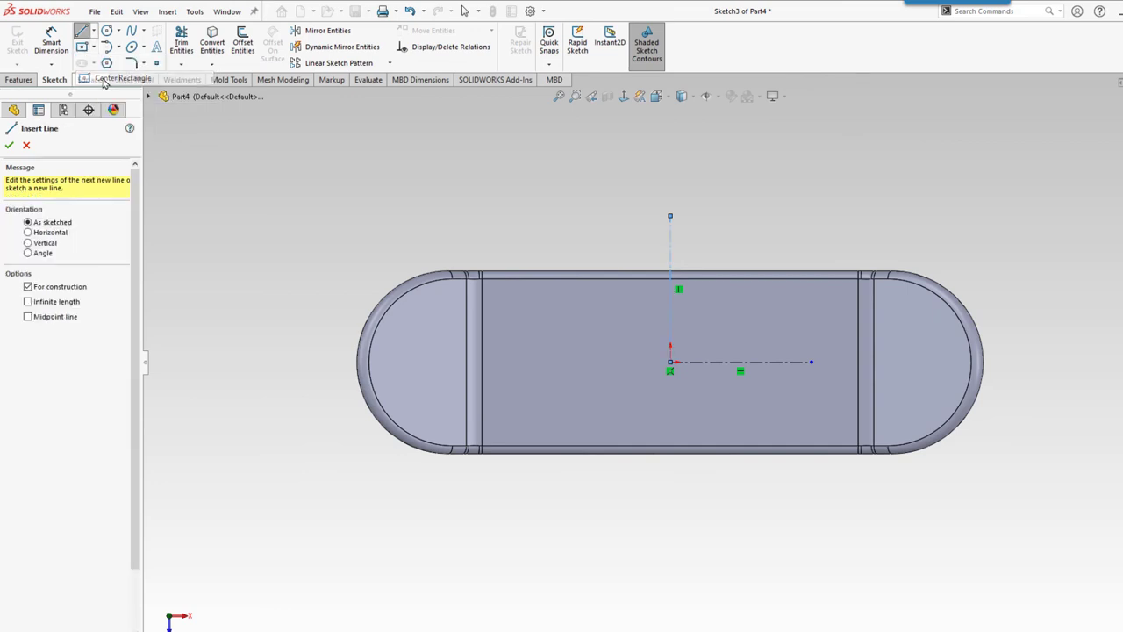
pyautogui.click(811, 362)
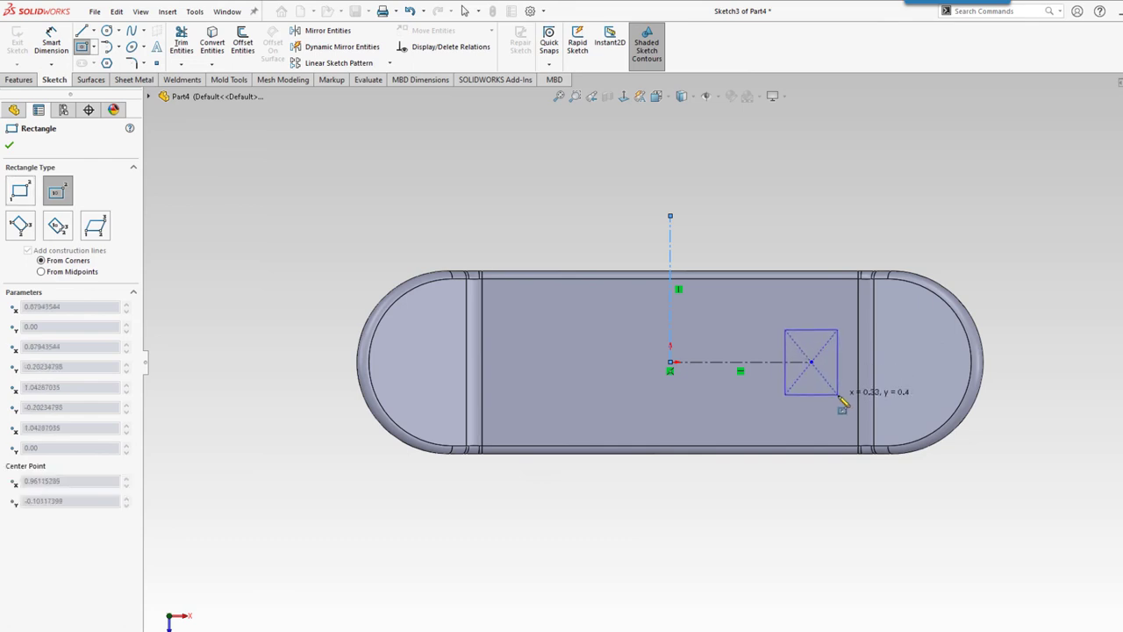
pyautogui.click(838, 395)
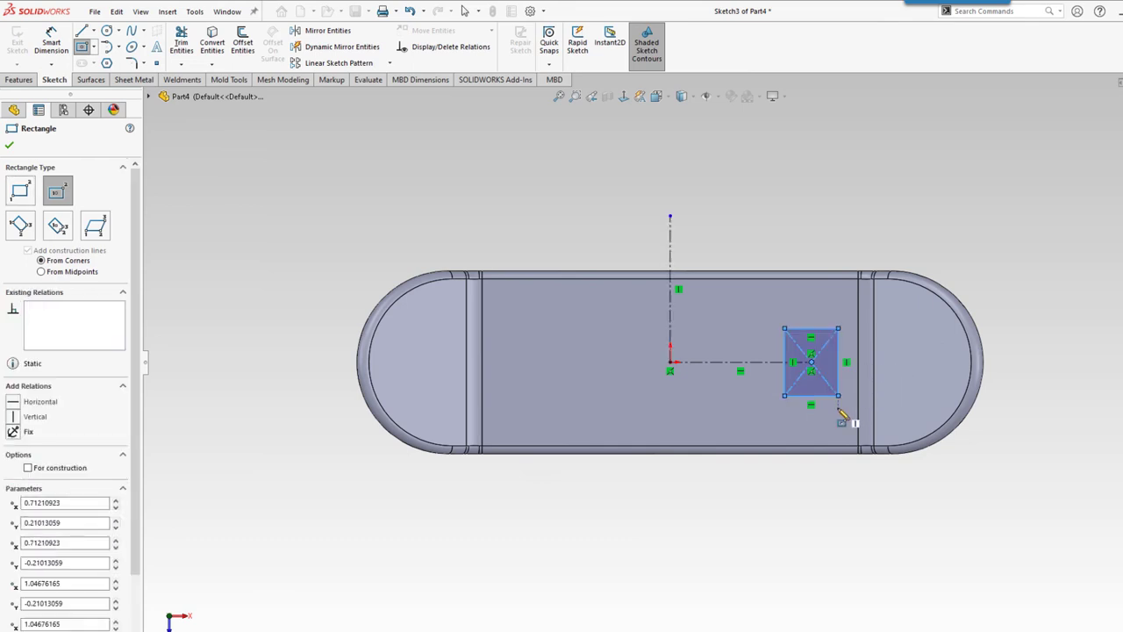
pyautogui.press('Escape')
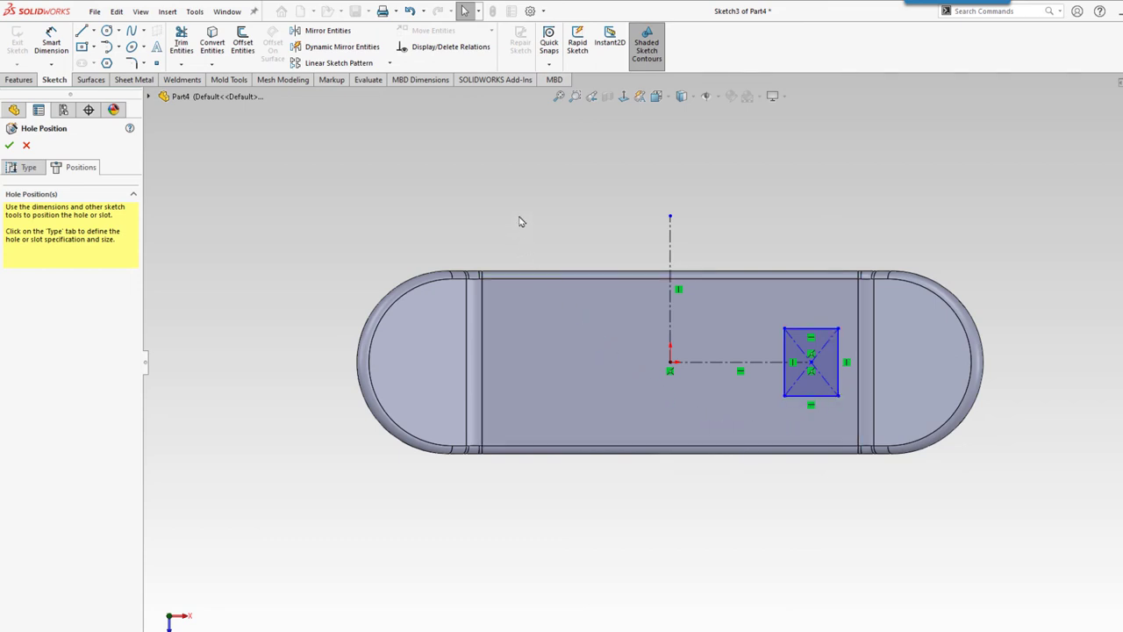
# Place hole points on the rectangle's corners, giving four countersink positions
pyautogui.click(157, 66)
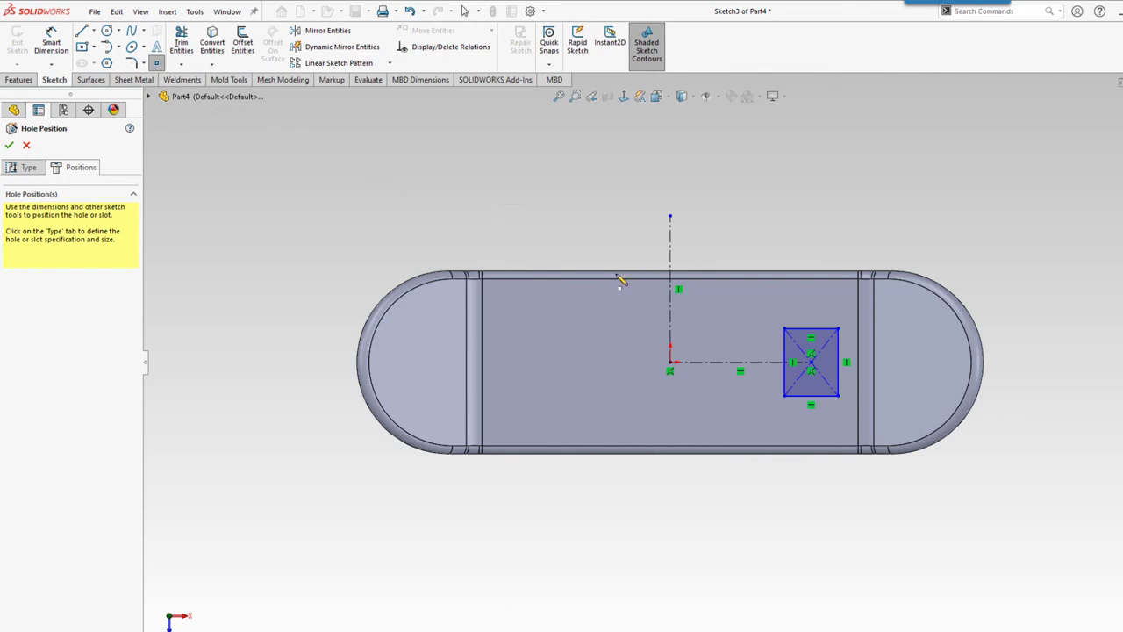
pyautogui.click(692, 295)
pyautogui.click(784, 329)
pyautogui.press('Escape')
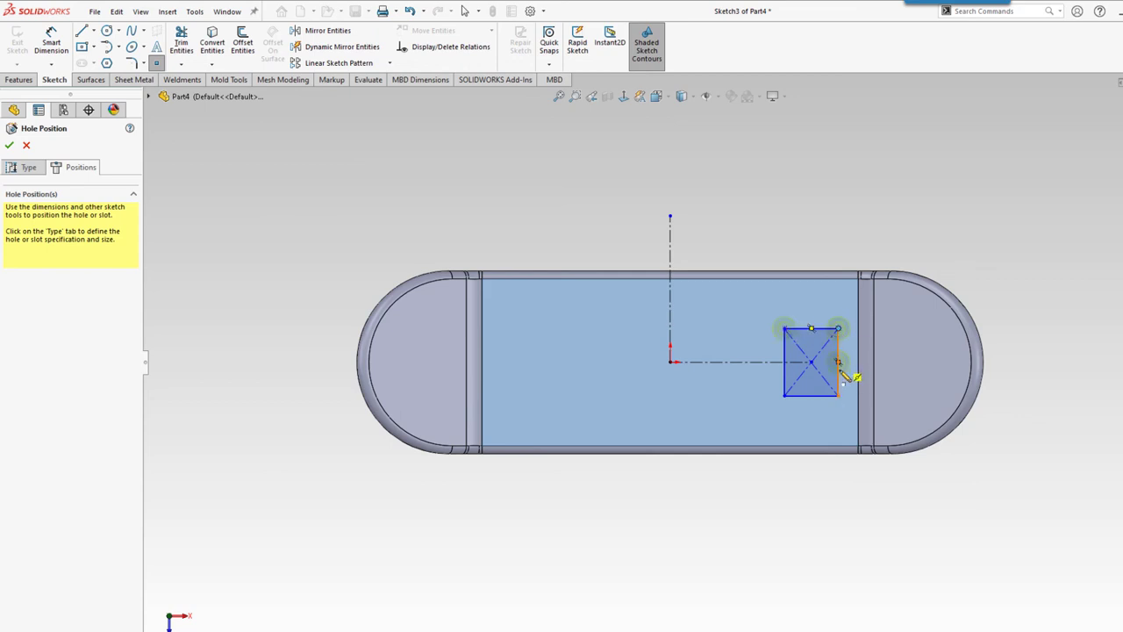
pyautogui.click(785, 396)
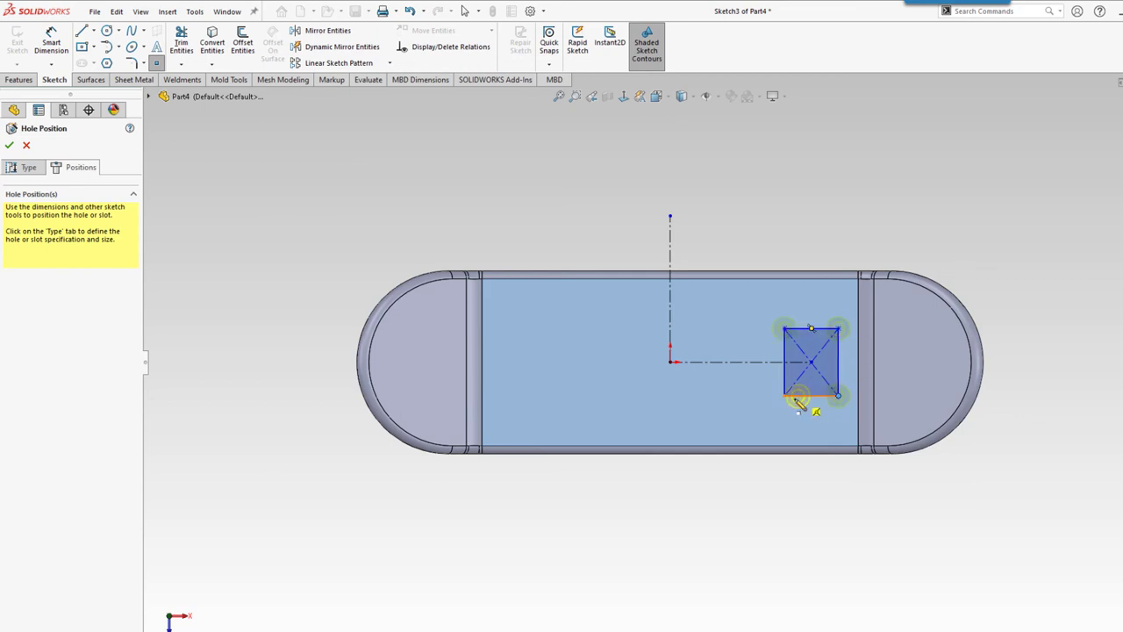
pyautogui.click(784, 412)
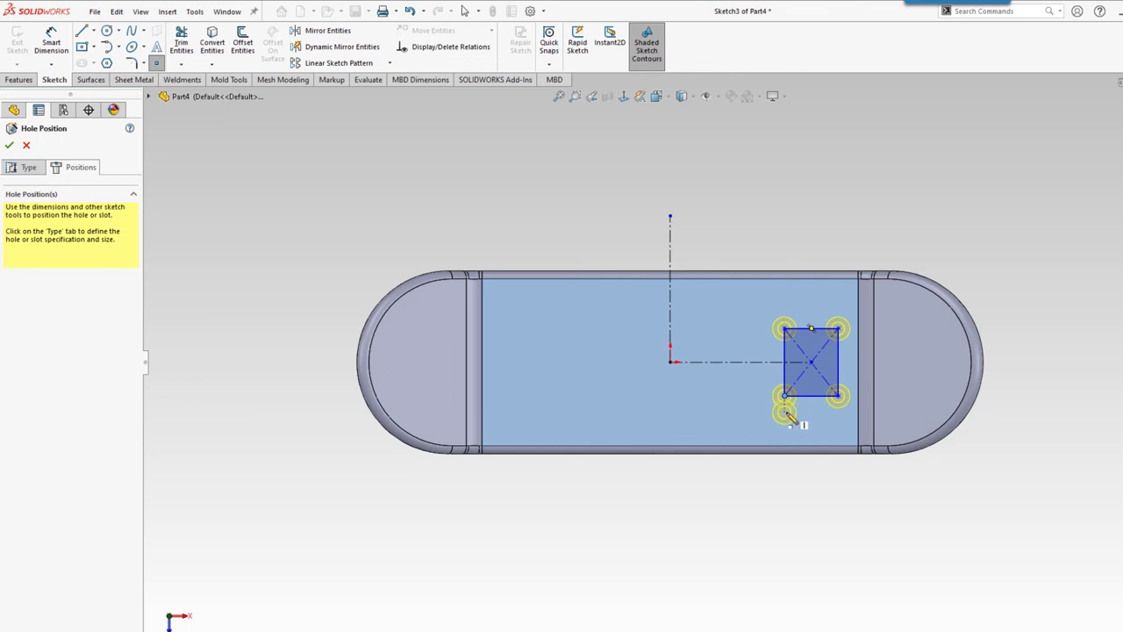
pyautogui.press('Escape')
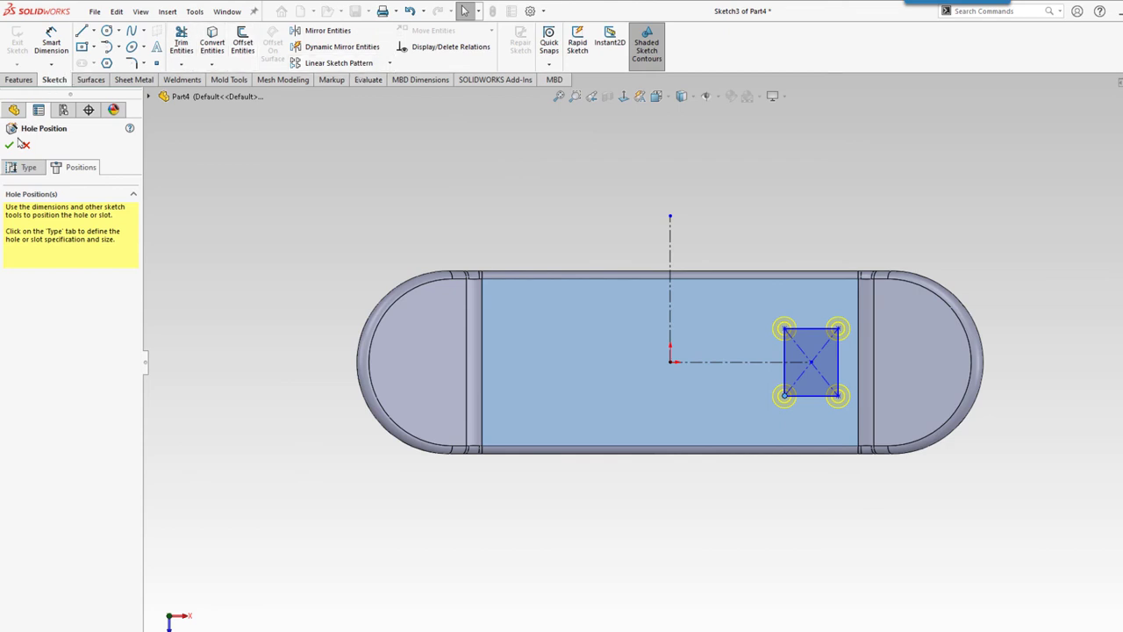
# Mirror the right-hand hole points across the vertical centerline to create the left group
pyautogui.click(324, 32)
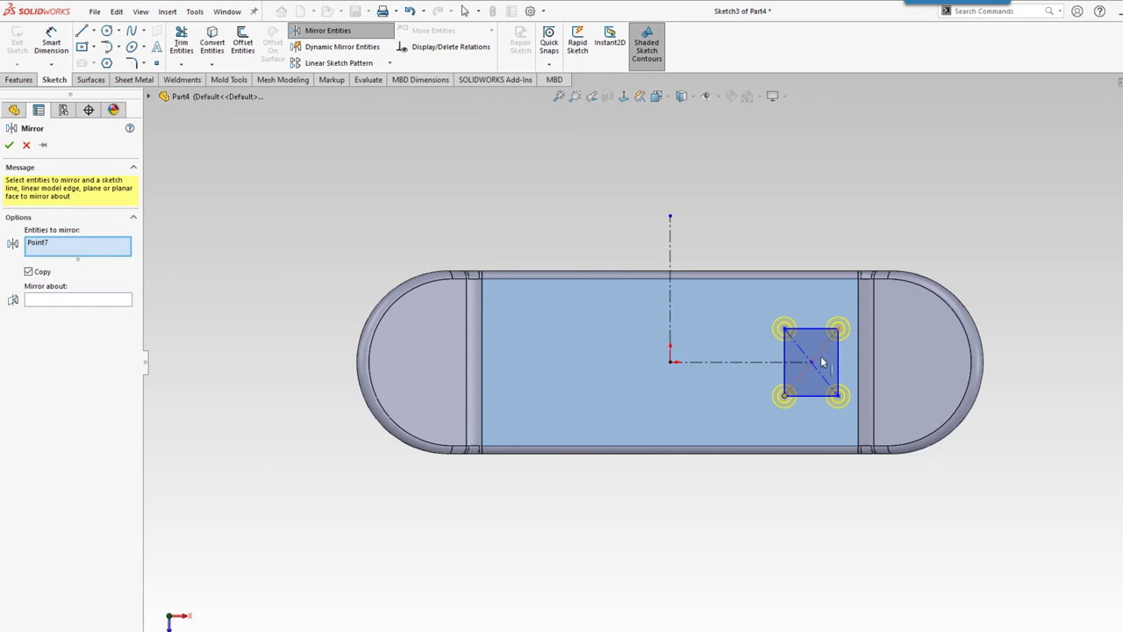
pyautogui.click(839, 395)
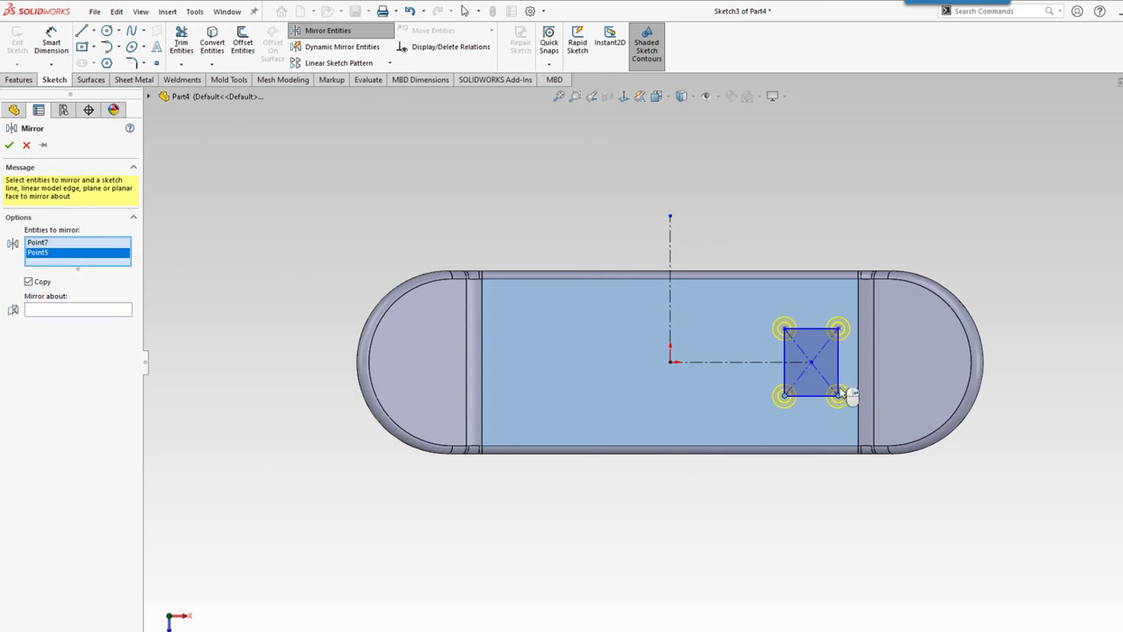
pyautogui.click(839, 329)
pyautogui.click(785, 330)
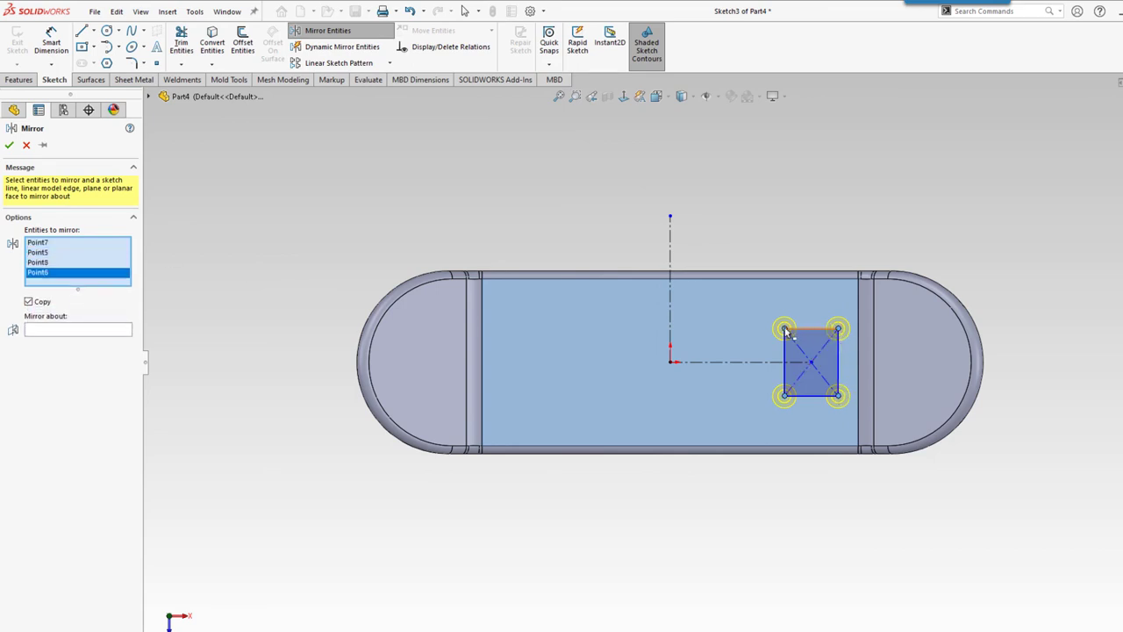
pyautogui.click(75, 330)
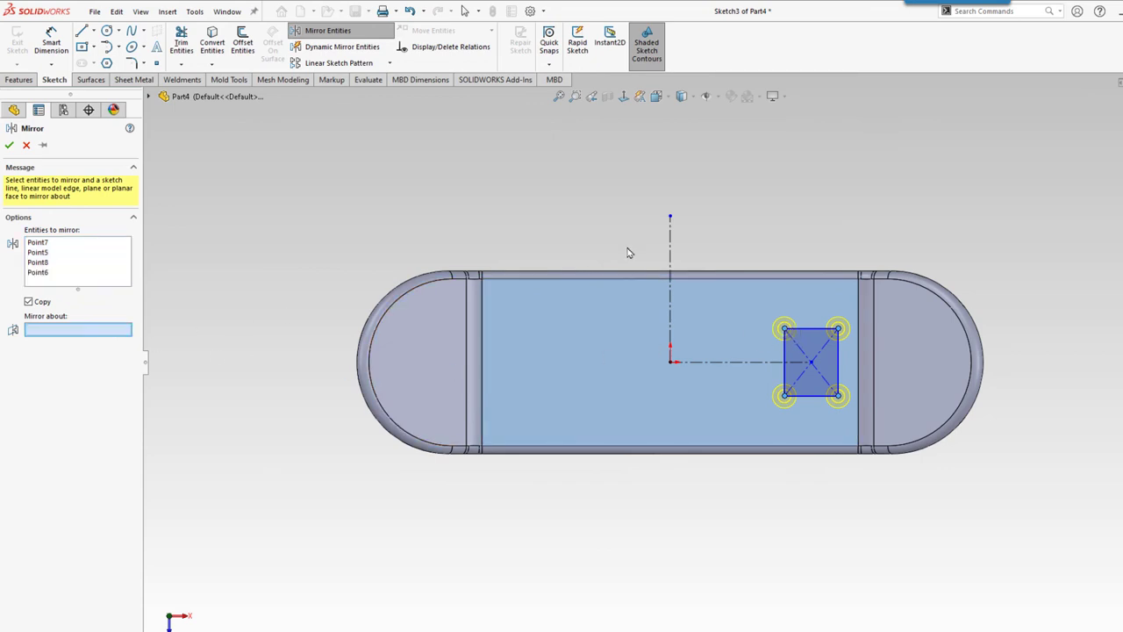
pyautogui.click(671, 241)
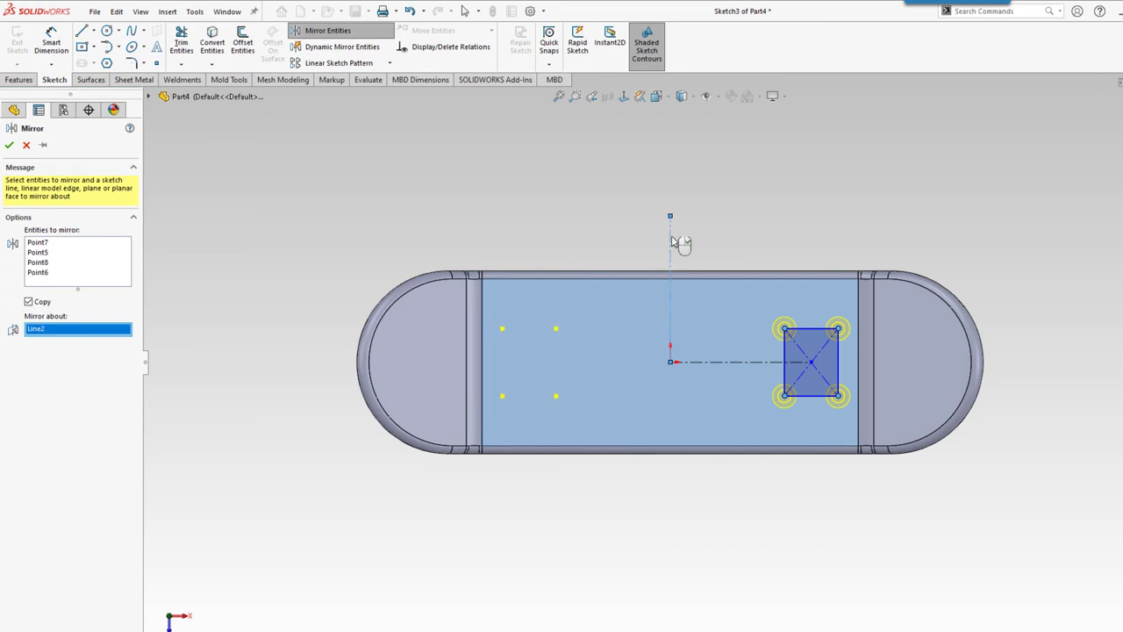
pyautogui.rightClick(673, 242)
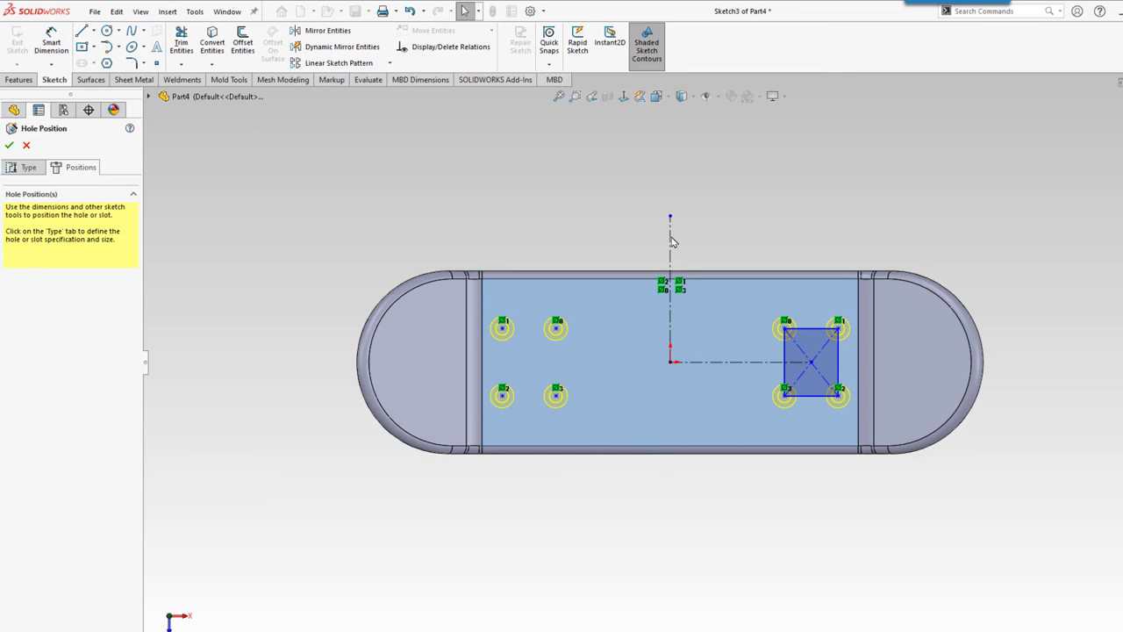
# Dimension the spacing between the left and right hole groups to 1.5
pyautogui.click(58, 50)
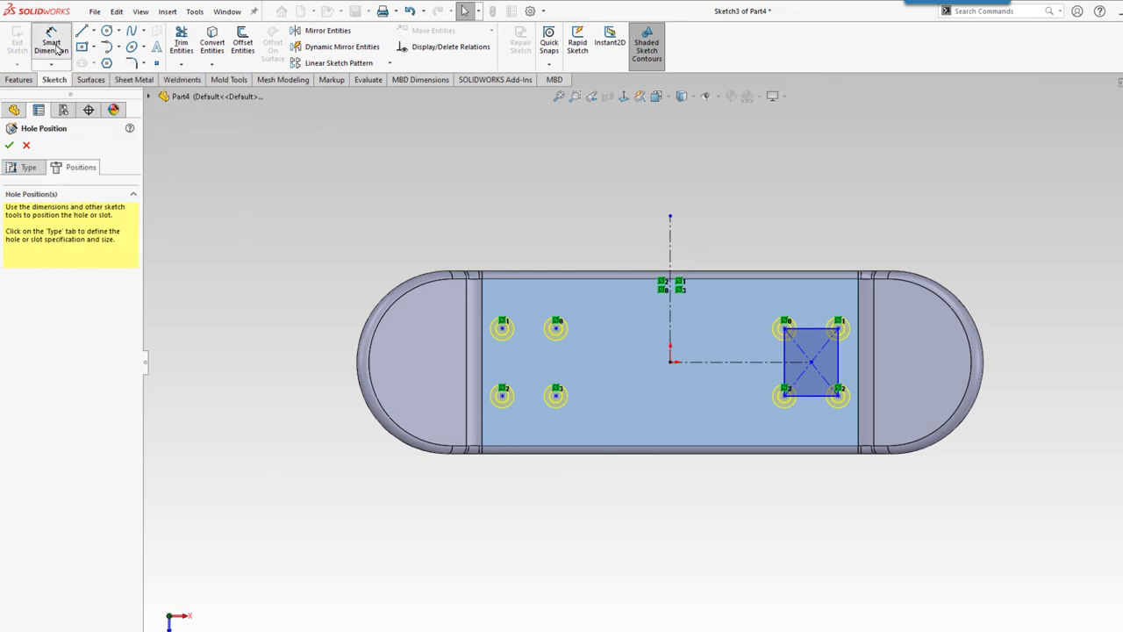
pyautogui.click(56, 49)
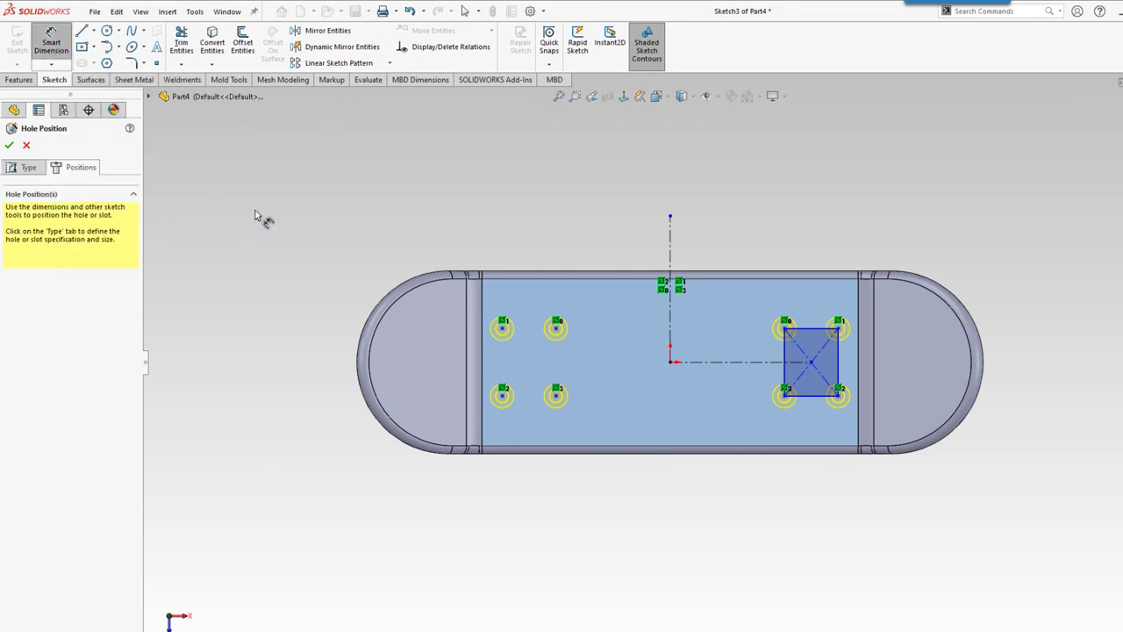
pyautogui.click(558, 329)
pyautogui.click(785, 327)
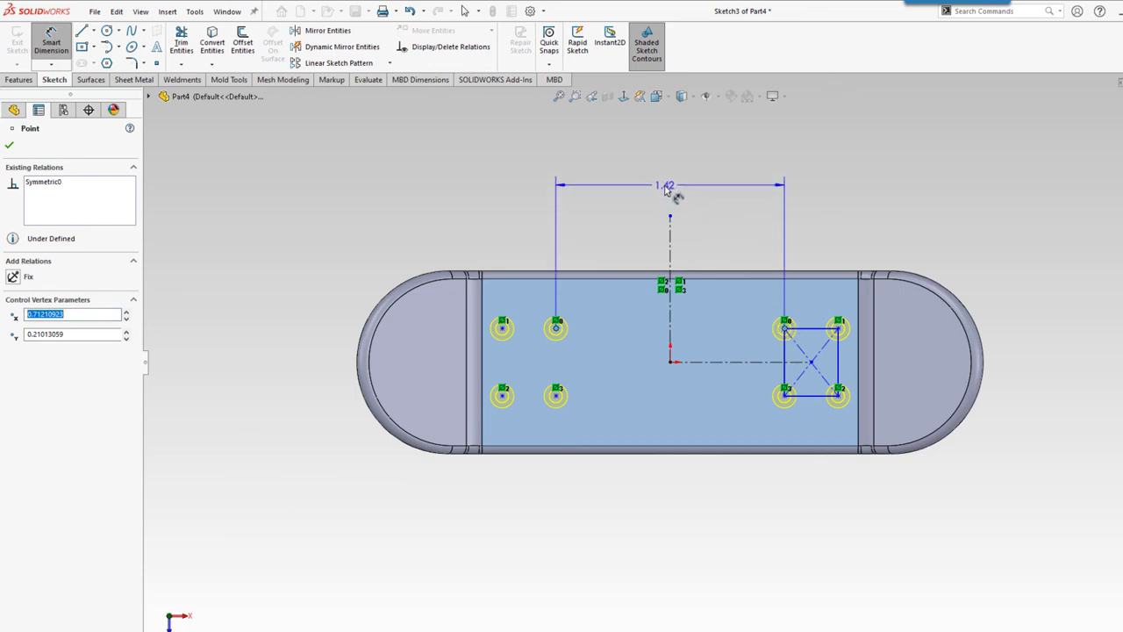
pyautogui.click(666, 190)
pyautogui.write('1')
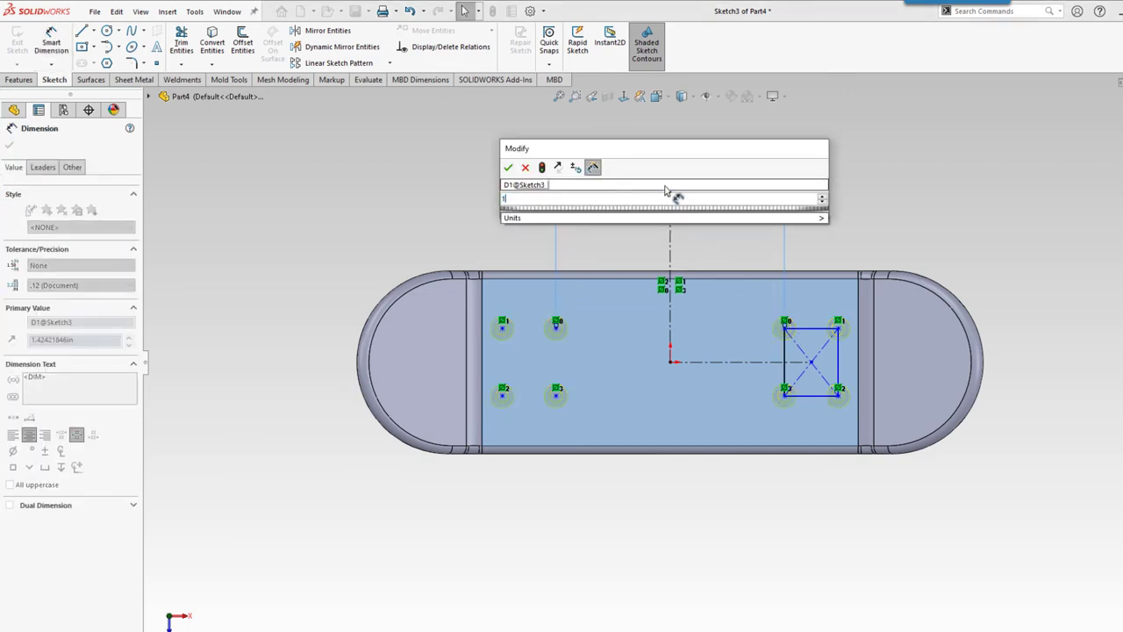
pyautogui.write('.5')
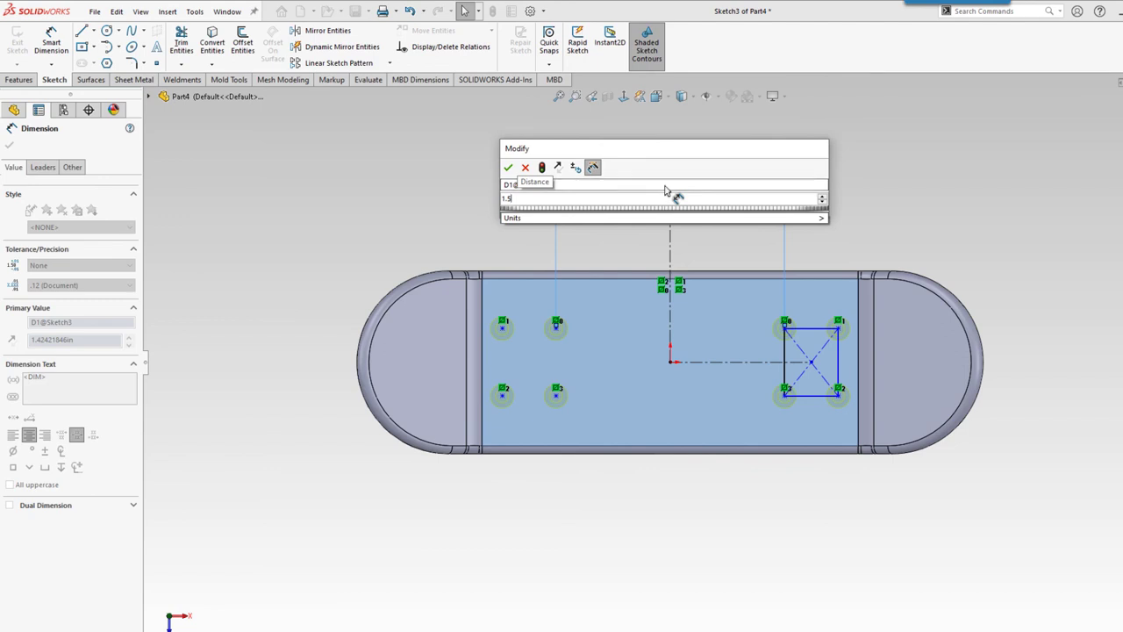
pyautogui.press('Return')
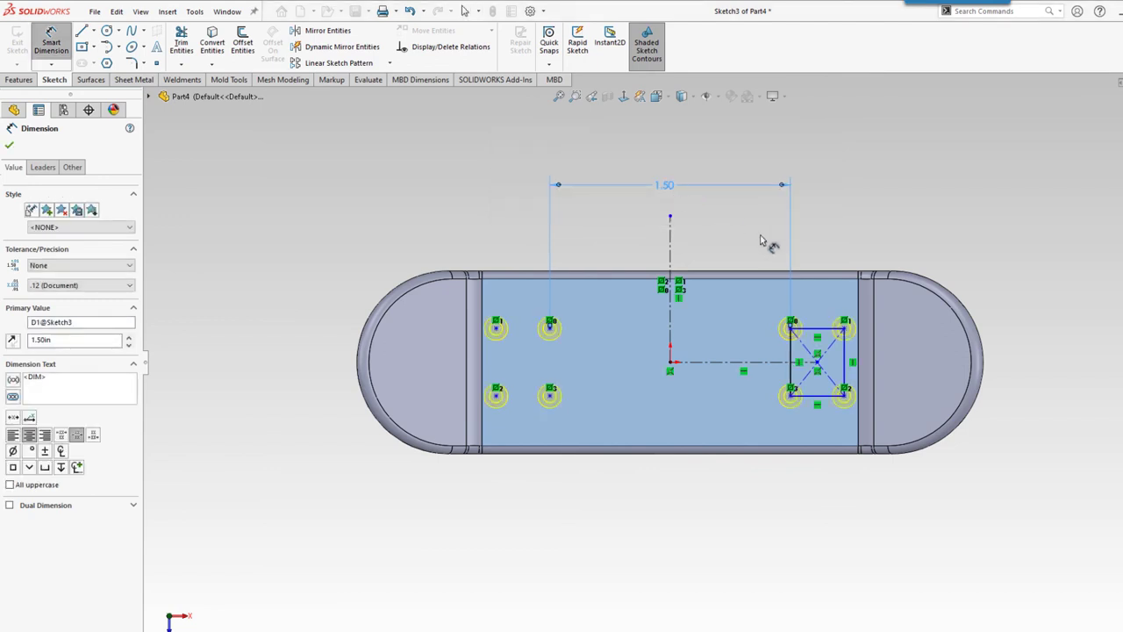
# Dimension the hole rectangle to .3 wide and .2 tall, then accept the hole positions
pyautogui.click(818, 331)
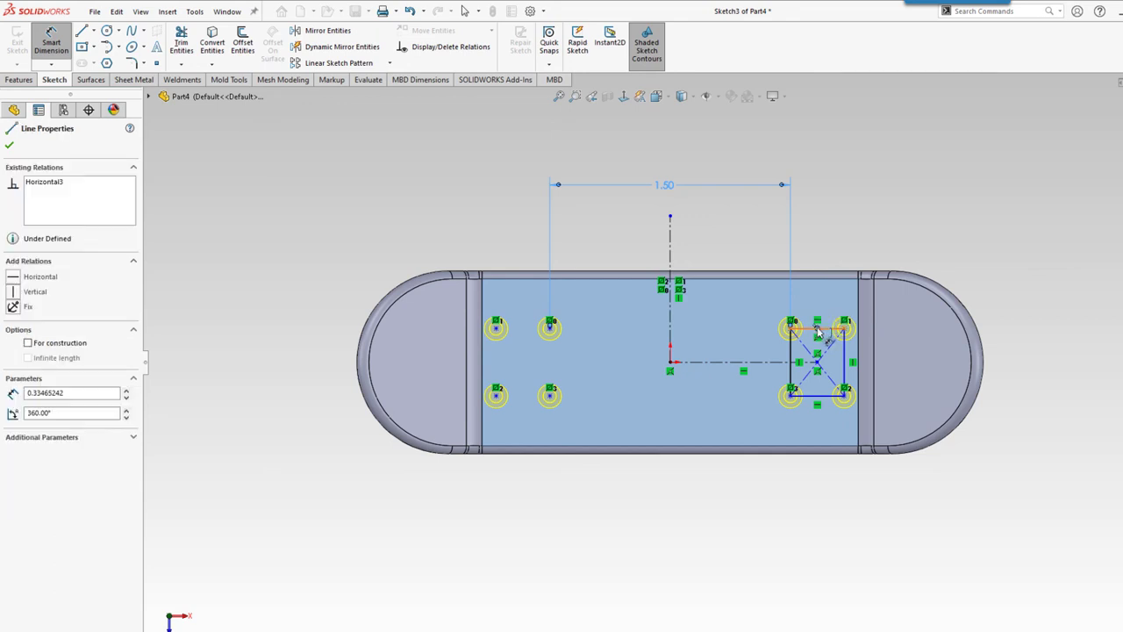
pyautogui.moveTo(818, 331); pyautogui.dragTo(832, 286)
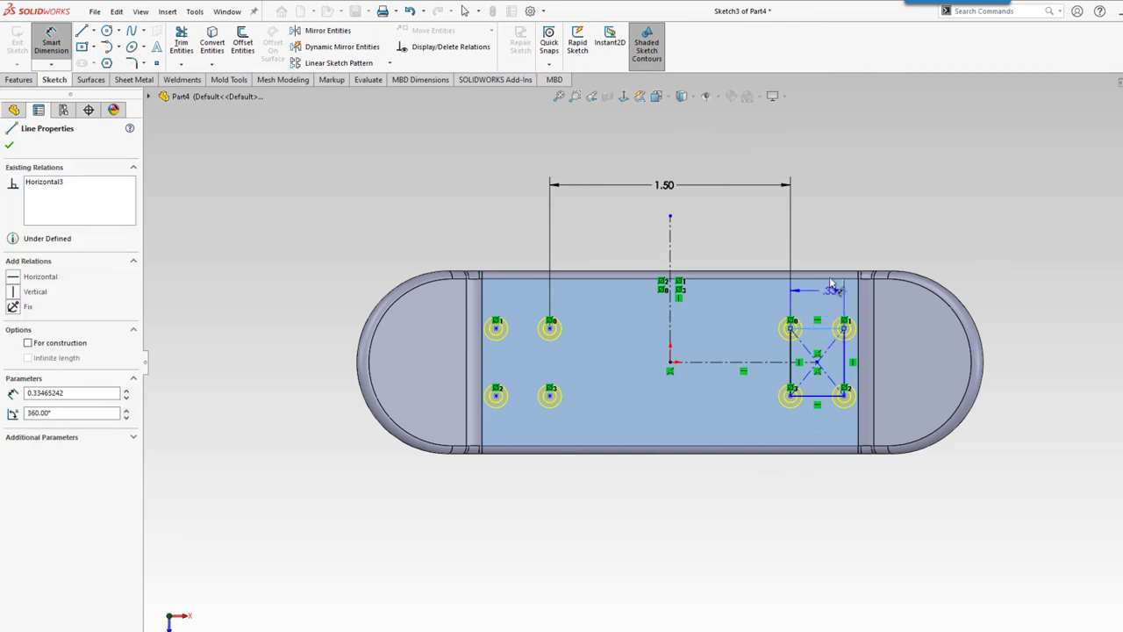
pyautogui.click(816, 230)
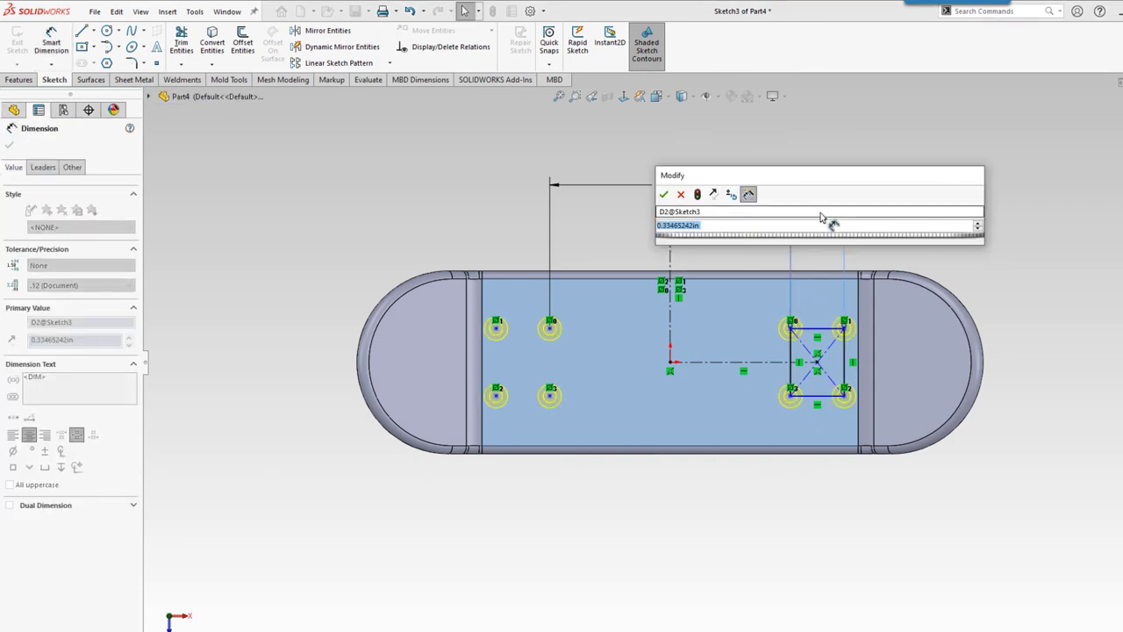
pyautogui.write('.3')
pyautogui.press('Return')
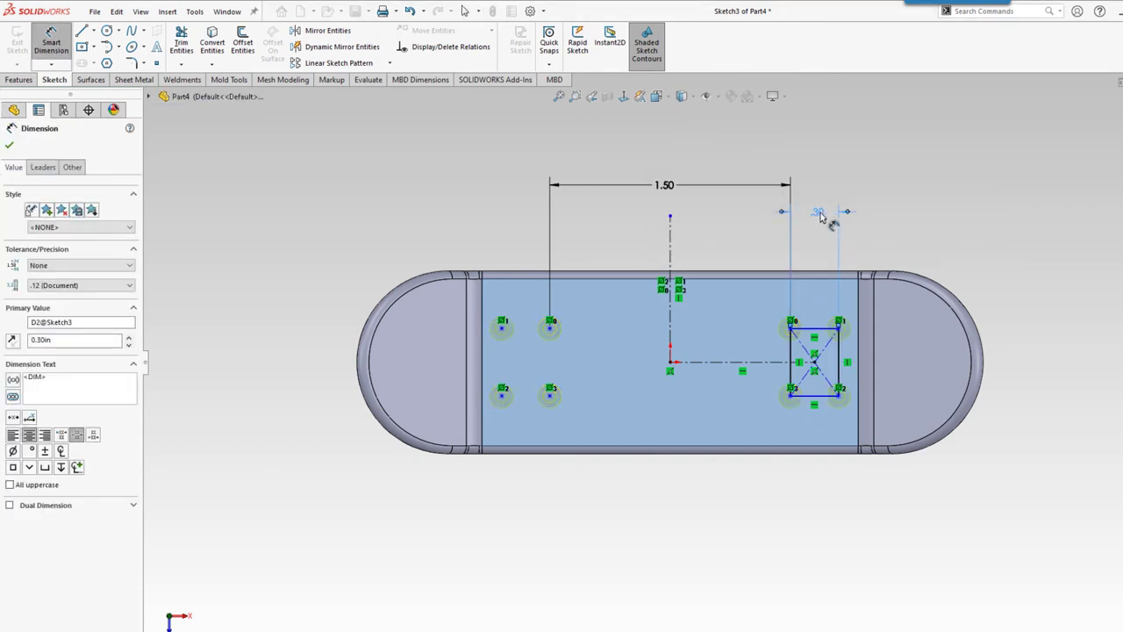
pyautogui.click(840, 360)
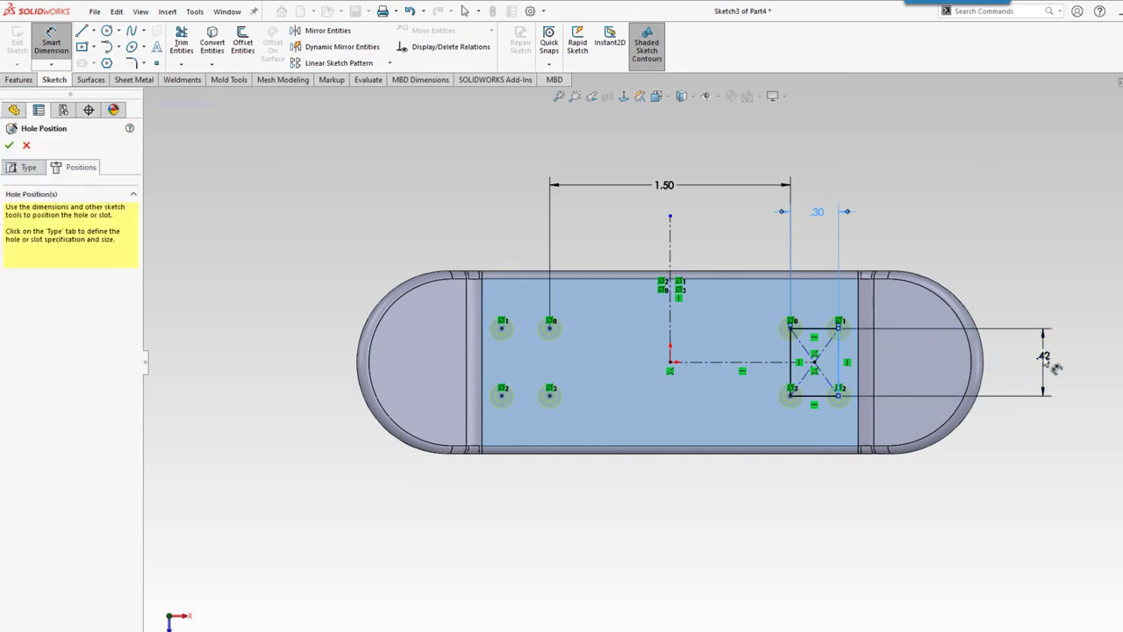
pyautogui.click(1044, 359)
pyautogui.write('.2')
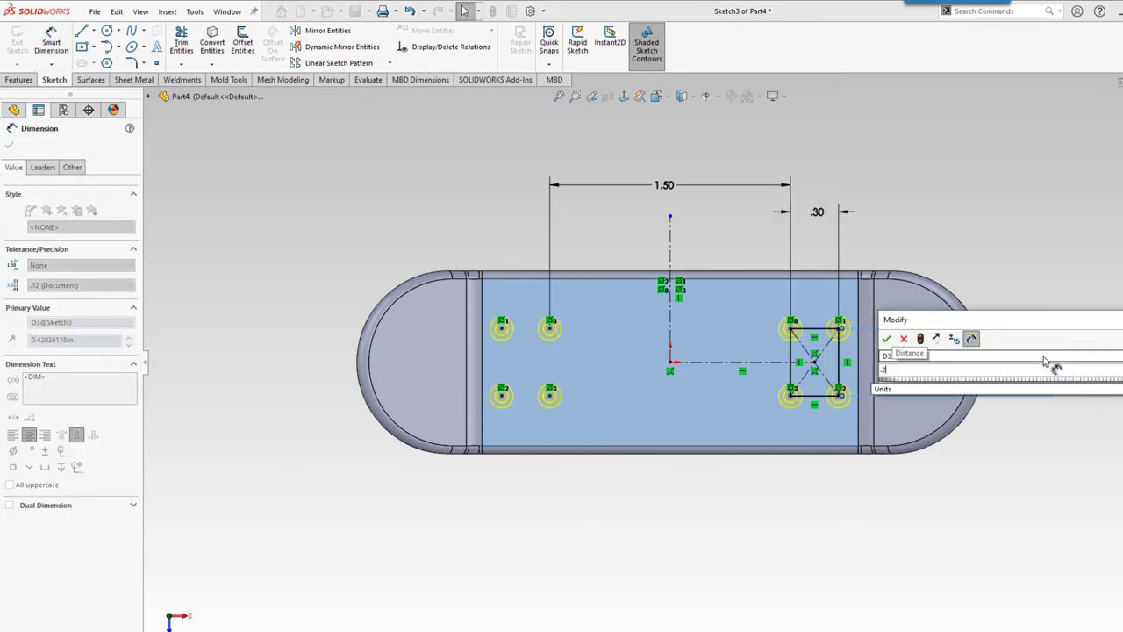
pyautogui.press('Return')
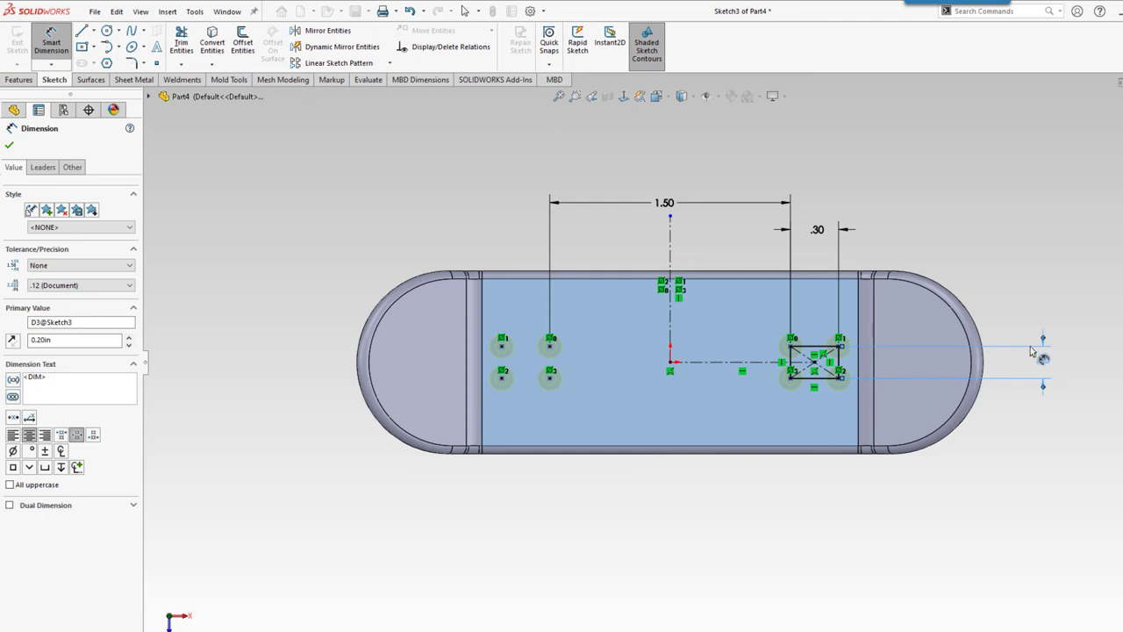
pyautogui.click(10, 146)
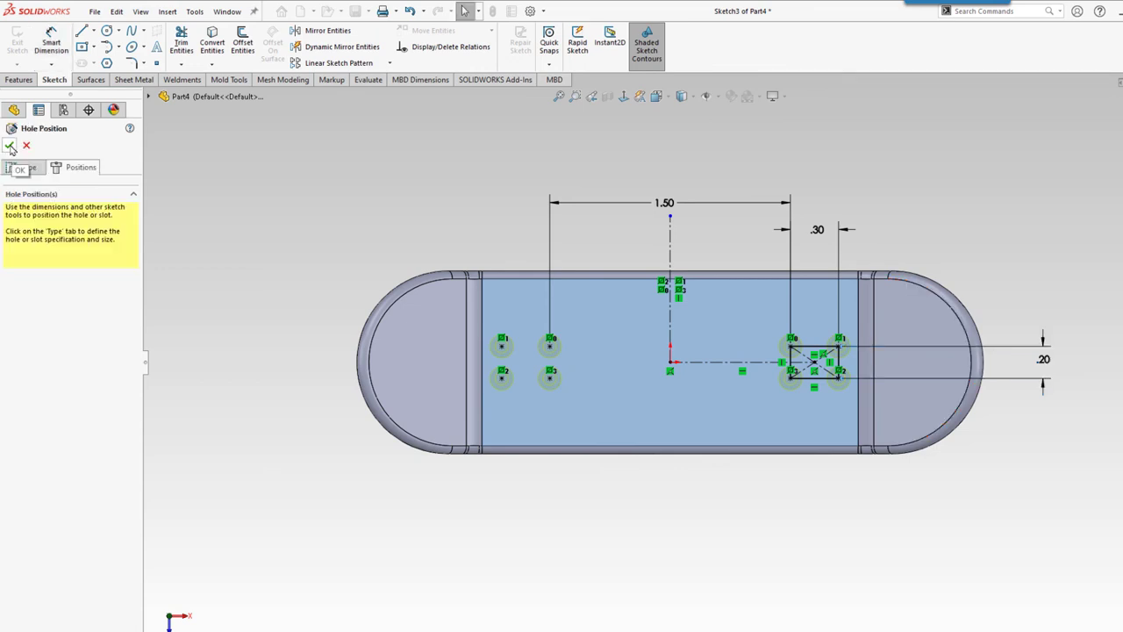
# Cut the eight countersunk #1 Flat Head Machine Screw holes through the deck's flat centre
pyautogui.click(10, 147)
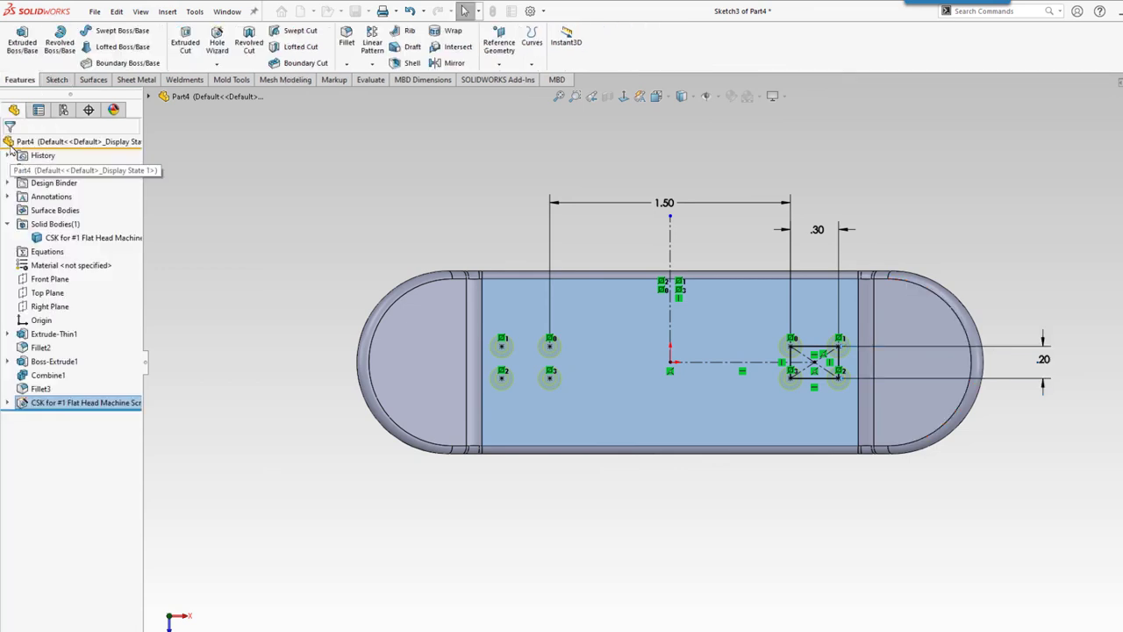
pyautogui.moveTo(690, 351)
pyautogui.mouseDown(button='middle')
pyautogui.moveTo(535, 171)
pyautogui.moveTo(614, 211)
pyautogui.moveTo(670, 324)
pyautogui.moveTo(657, 386)
pyautogui.moveTo(659, 350)
pyautogui.mouseUp(button='middle')
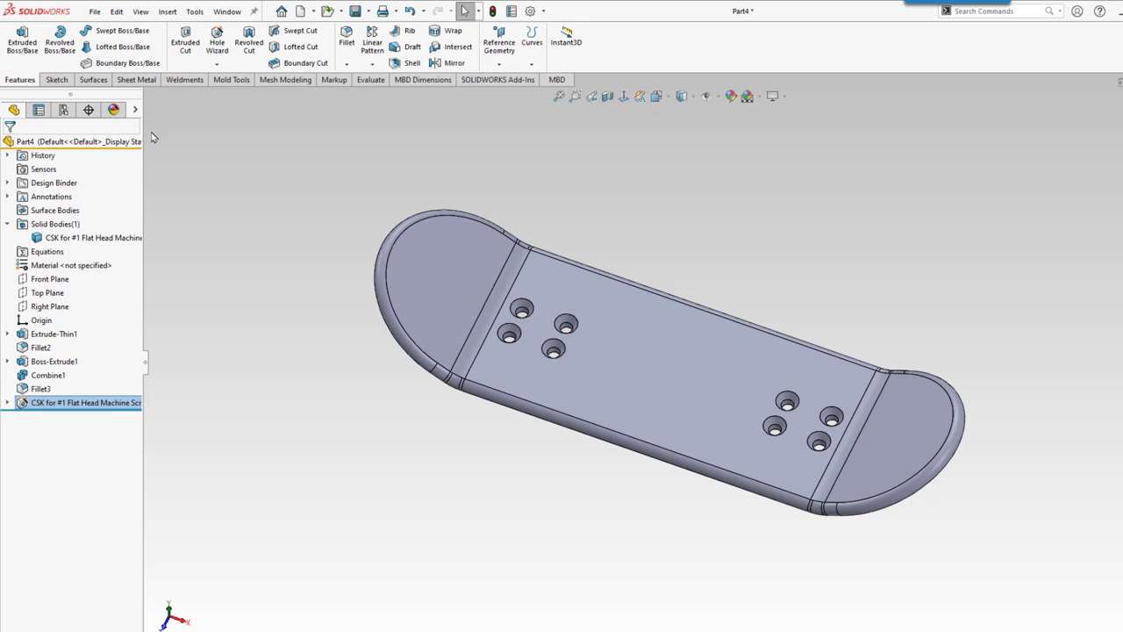
# Save the part as a new Skateboard-named .SLDPRT file in the 1 Skateboard folder
pyautogui.click(97, 15)
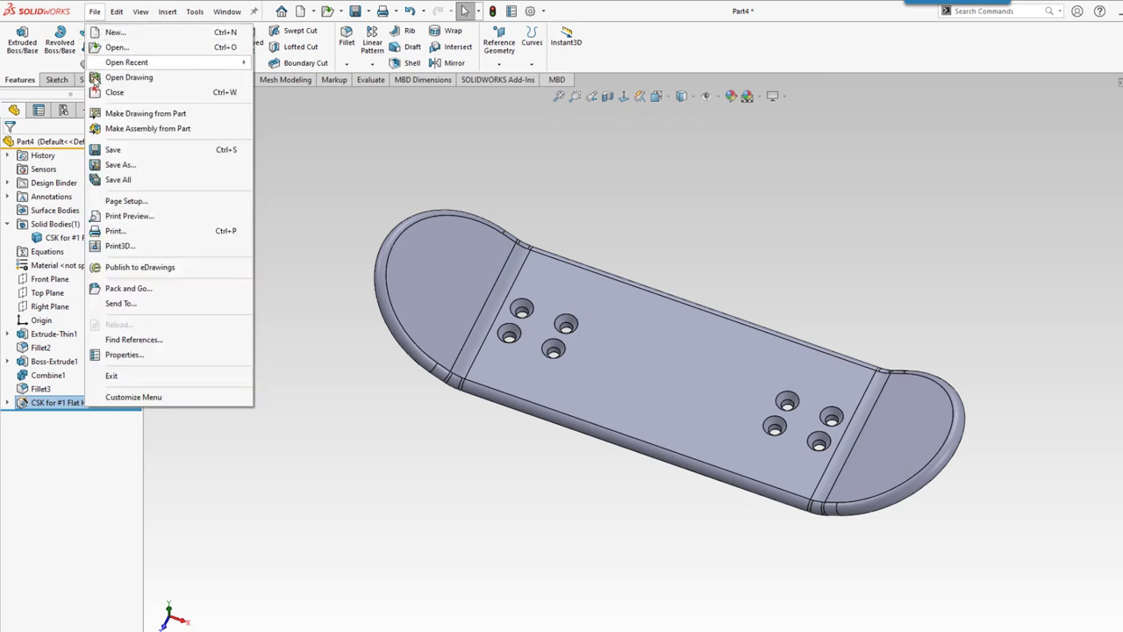
pyautogui.click(98, 151)
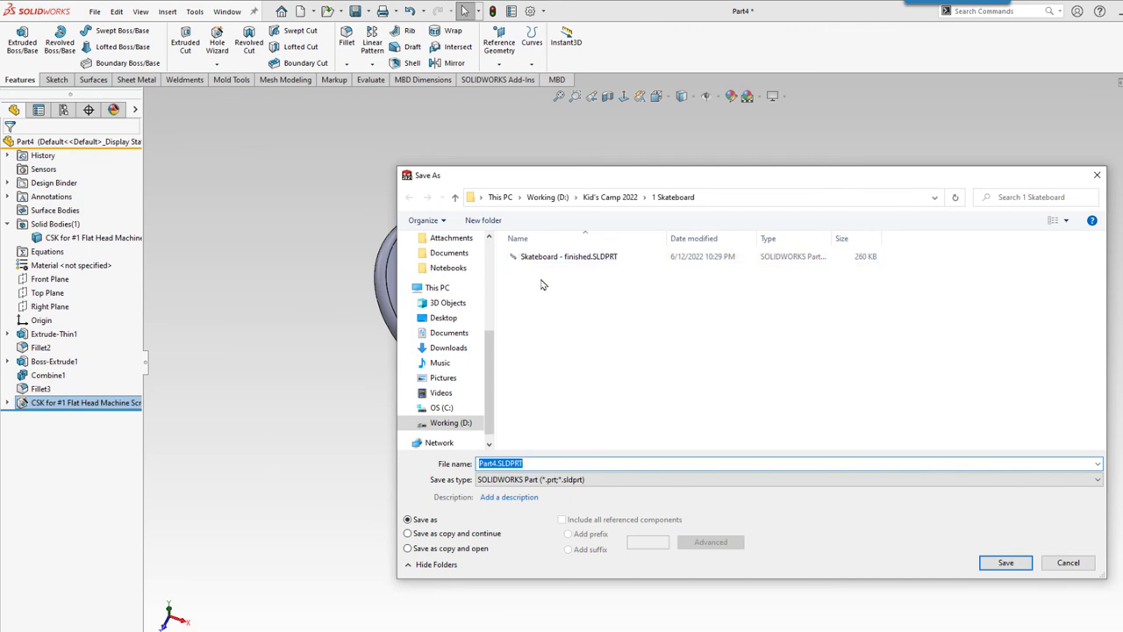
pyautogui.write('Skateboar')
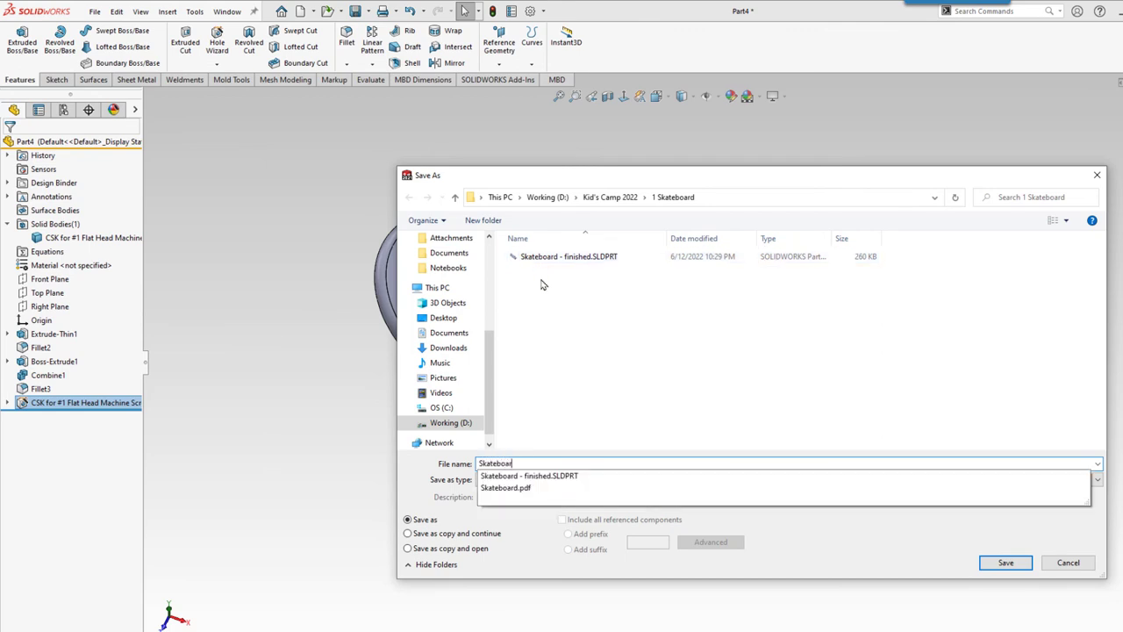
pyautogui.write('d-T')
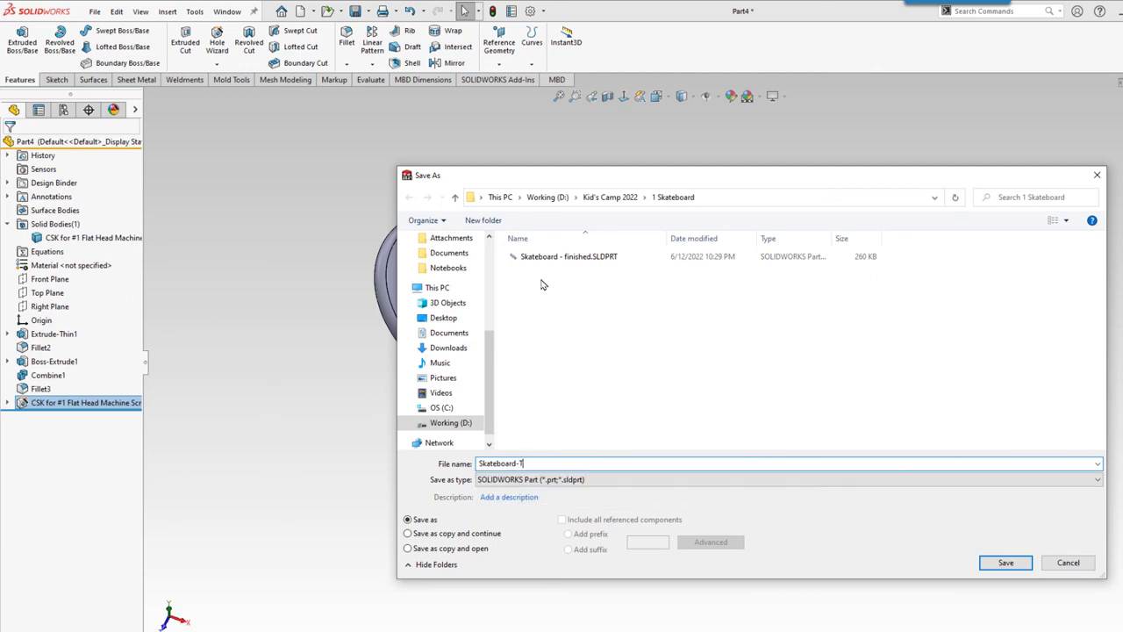
pyautogui.write('ony')
pyautogui.press('Return')
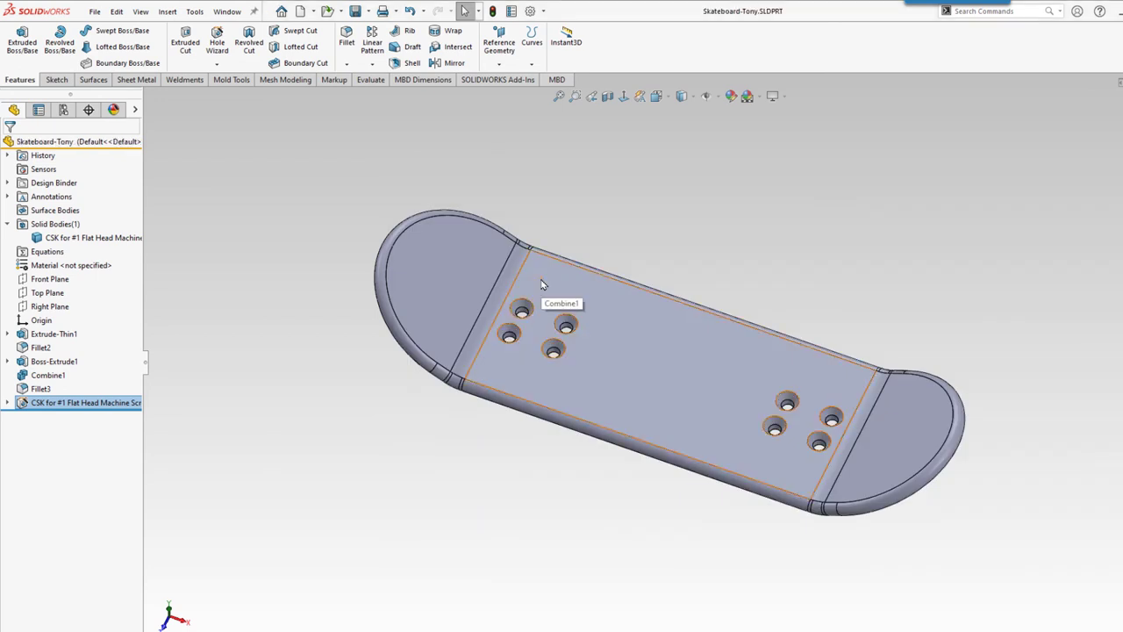